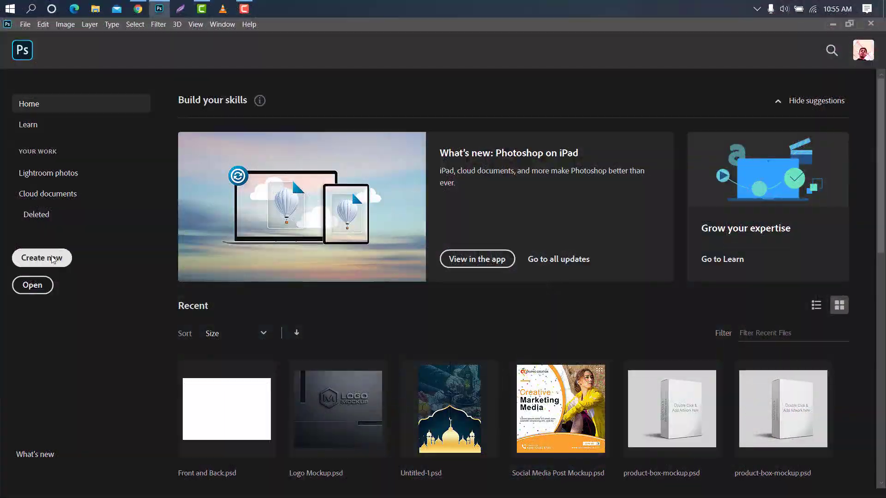
Create a blank document named 'Bi Fold Brochure' at 4770 × 3374 px, 300 ppi.
{"action": "left_click", "coordinate": [52, 258]}
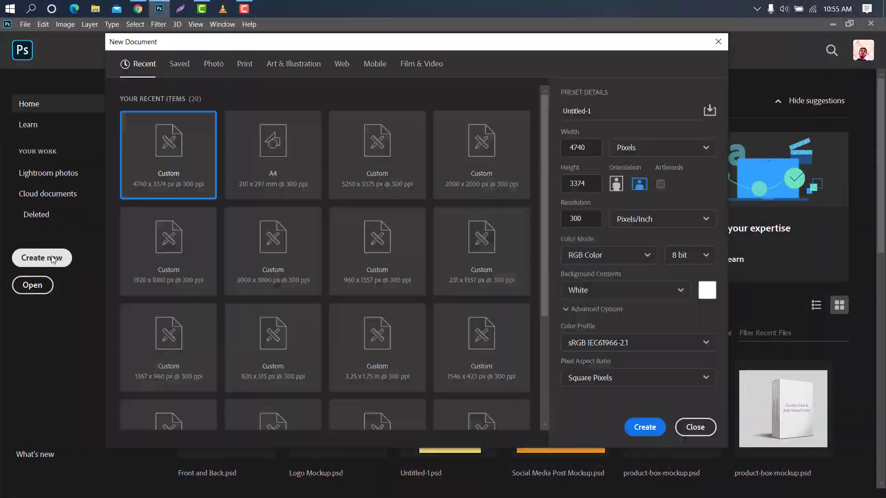
{"action": "double_click", "coordinate": [597, 112]}
{"action": "key", "text": "BackSpace"}
{"action": "type", "text": "Bi Fold Brochure"}
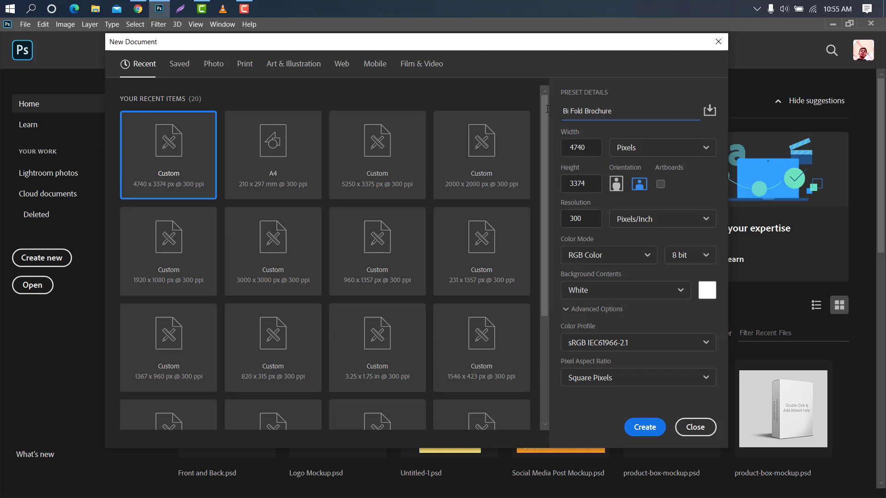
{"action": "left_click_drag", "start_coordinate": [588, 147], "coordinate": [572, 147]}
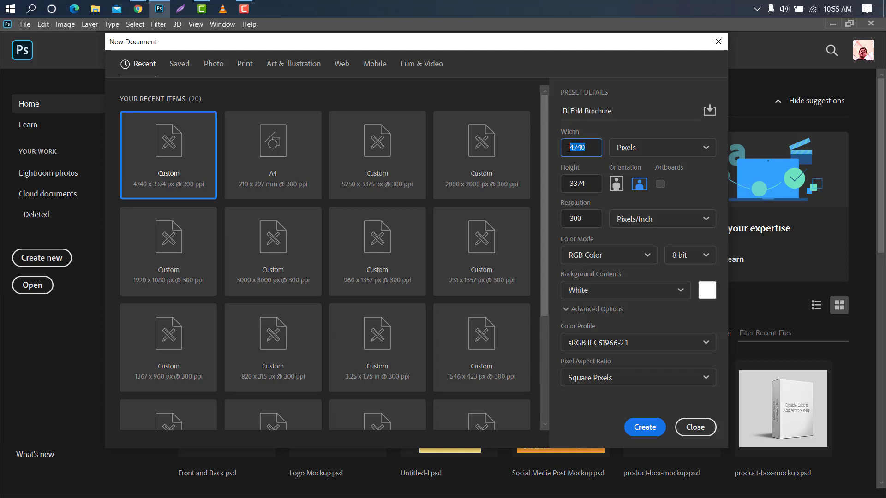
{"action": "type", "text": "4"}
{"action": "left_click_drag", "start_coordinate": [592, 186], "coordinate": [568, 184]}
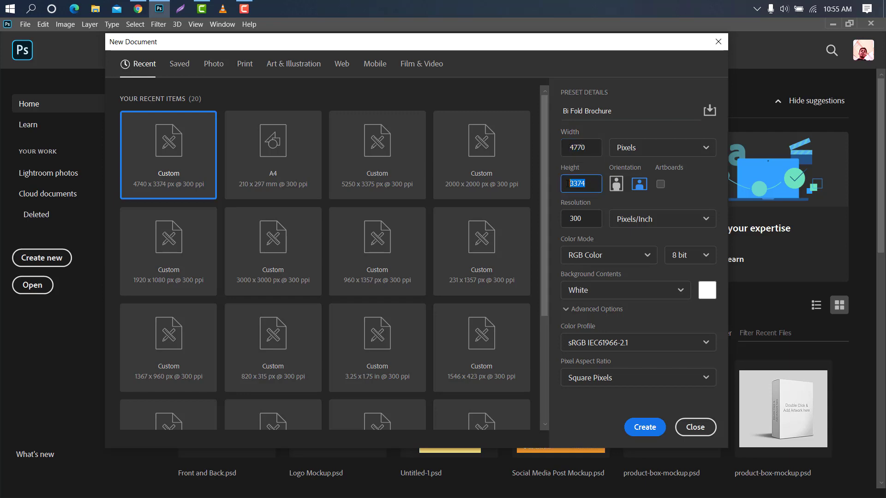
{"action": "left_click", "coordinate": [645, 427]}
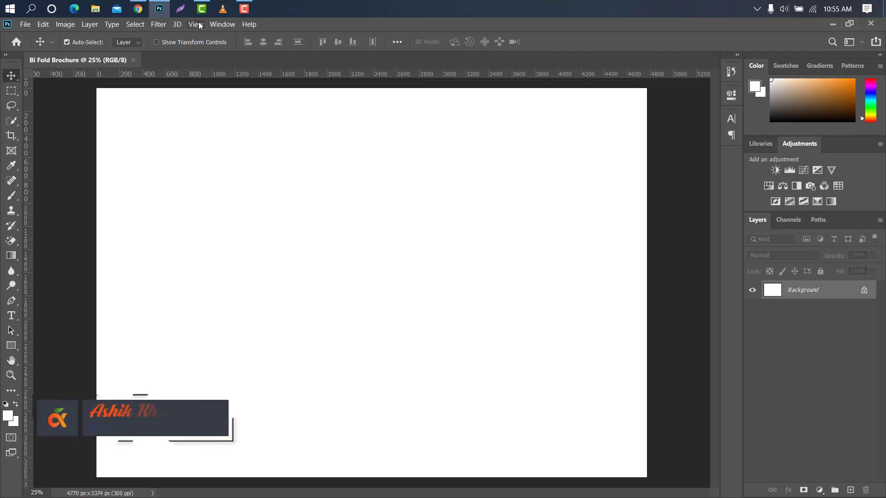
Add a vertical guide at 2385 px to mark the centre fold.
{"action": "left_click", "coordinate": [196, 24]}
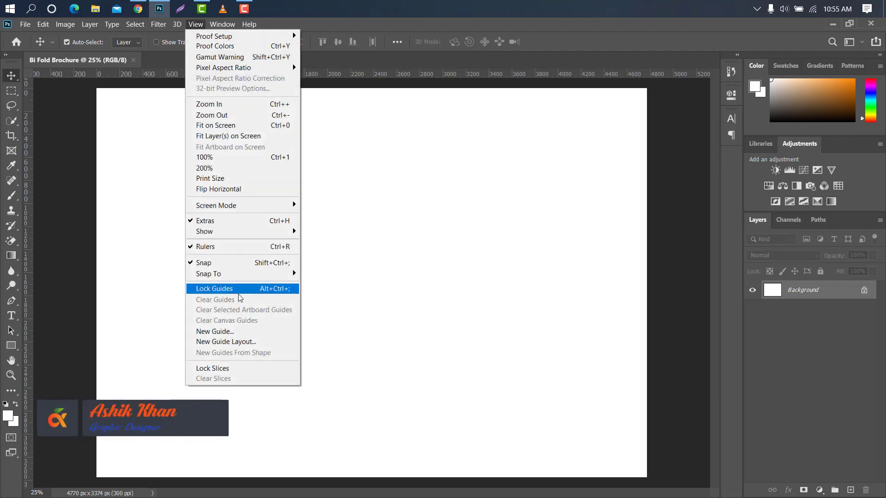
{"action": "left_click", "coordinate": [236, 332]}
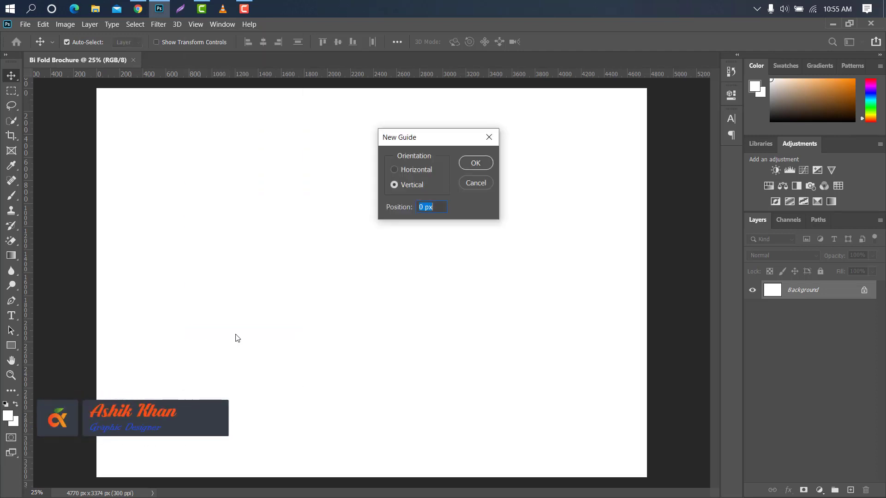
{"action": "left_click", "coordinate": [422, 206]}
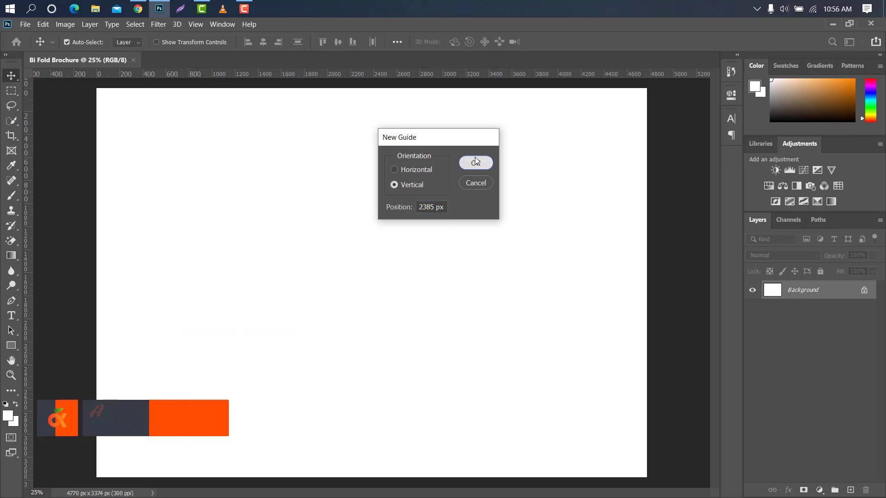
{"action": "left_click", "coordinate": [475, 160]}
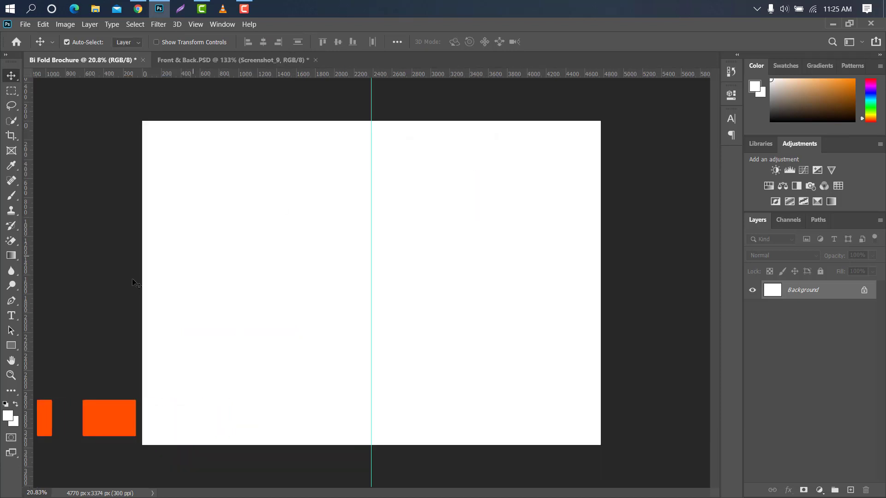
Draw a navy Pen shape across the lower page, dipping at the fold, with corner points at both bottom corners.
{"action": "left_click", "coordinate": [11, 301]}
{"action": "left_click", "coordinate": [47, 299]}
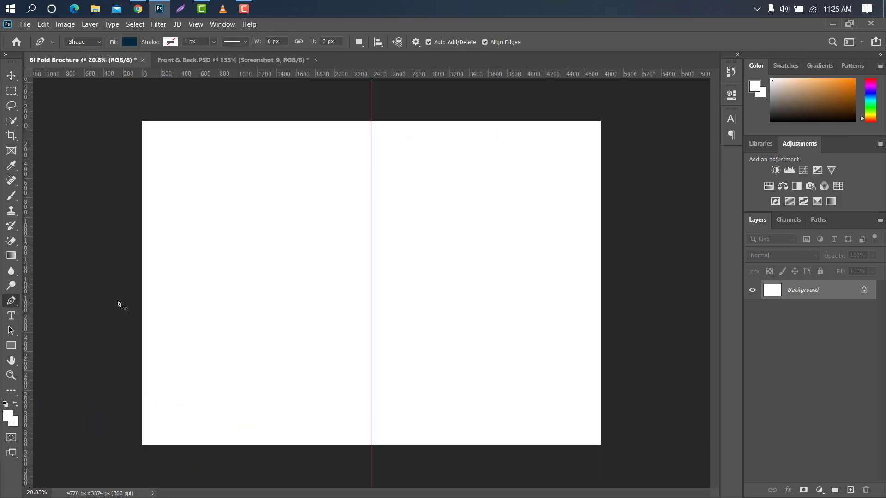
{"action": "left_click", "coordinate": [139, 288]}
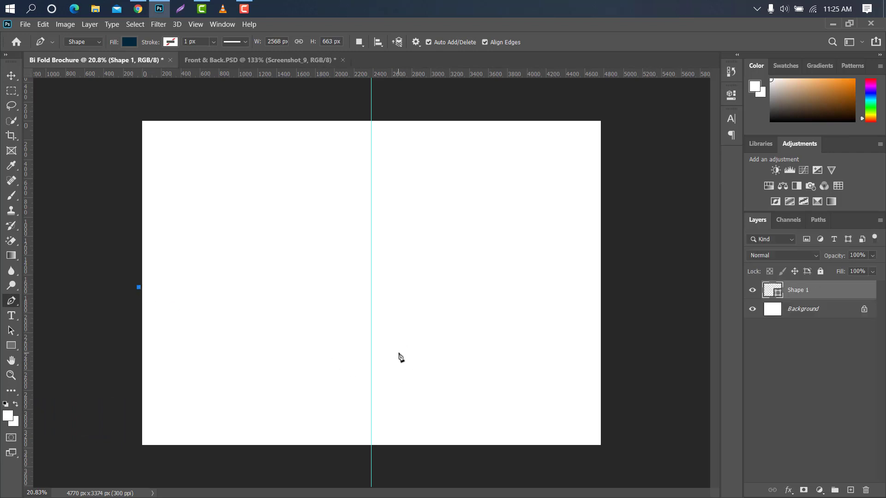
{"action": "left_click_drag", "start_coordinate": [399, 353], "coordinate": [490, 414]}
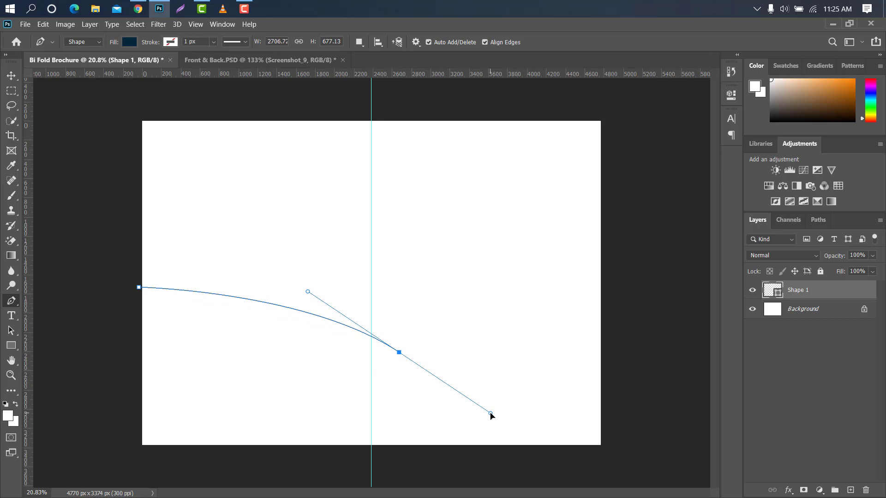
{"action": "left_click", "coordinate": [399, 353], "text": "alt"}
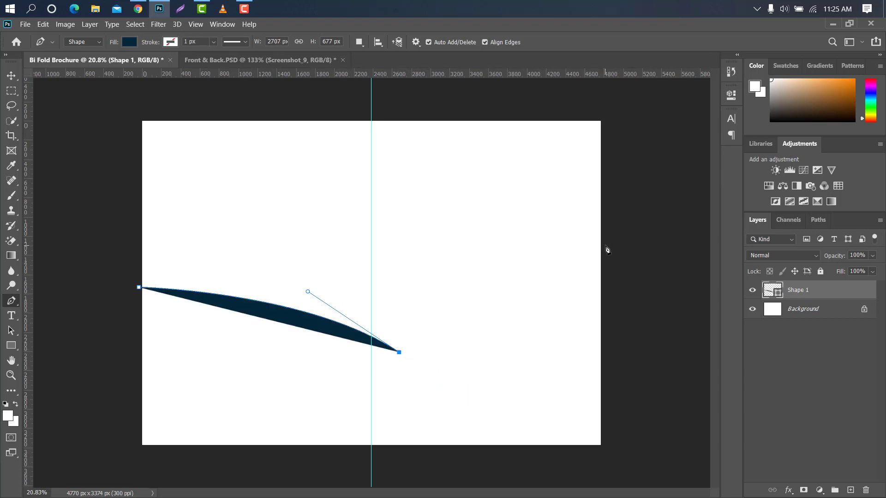
{"action": "left_click_drag", "start_coordinate": [606, 257], "coordinate": [744, 249]}
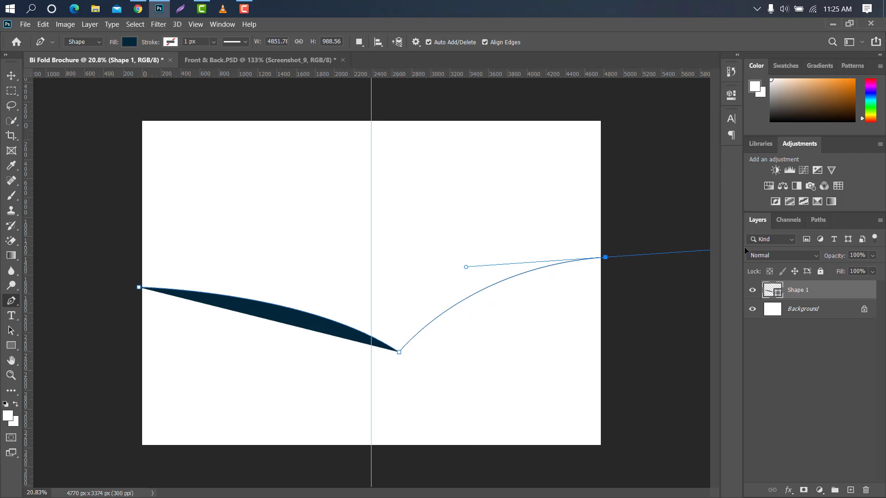
{"action": "key", "text": "alt"}
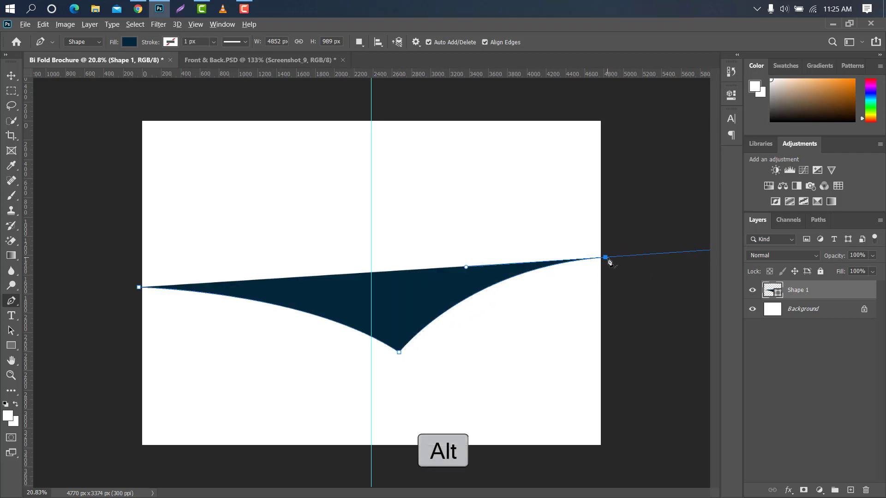
{"action": "left_click", "coordinate": [608, 259], "text": "alt"}
{"action": "left_click", "coordinate": [610, 452]}
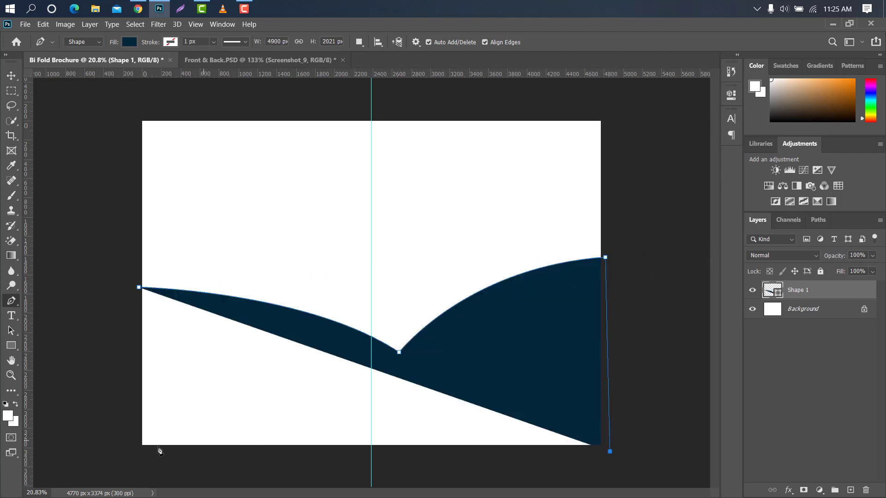
{"action": "left_click", "coordinate": [128, 448]}
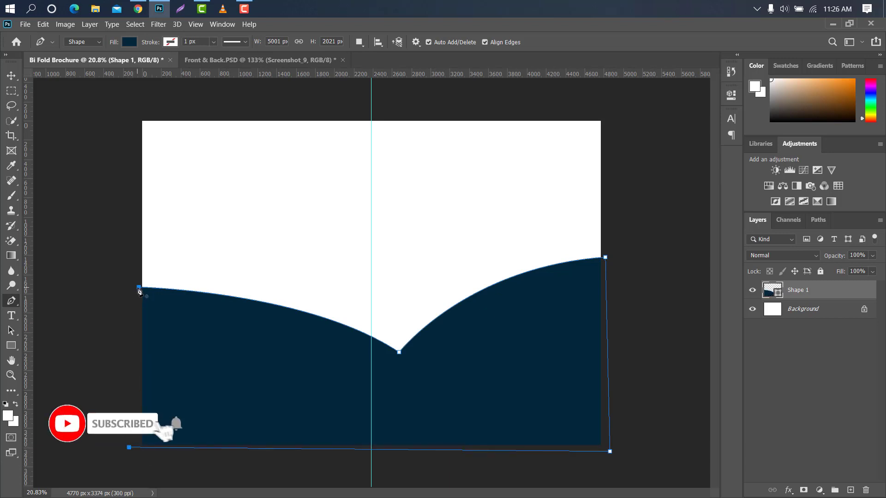
Begin a second wave shape from the page's left edge.
{"action": "scroll", "coordinate": [129, 293], "scroll_direction": "up", "scroll_amount": 3}
{"action": "scroll", "coordinate": [128, 292], "scroll_direction": "up", "scroll_amount": 3}
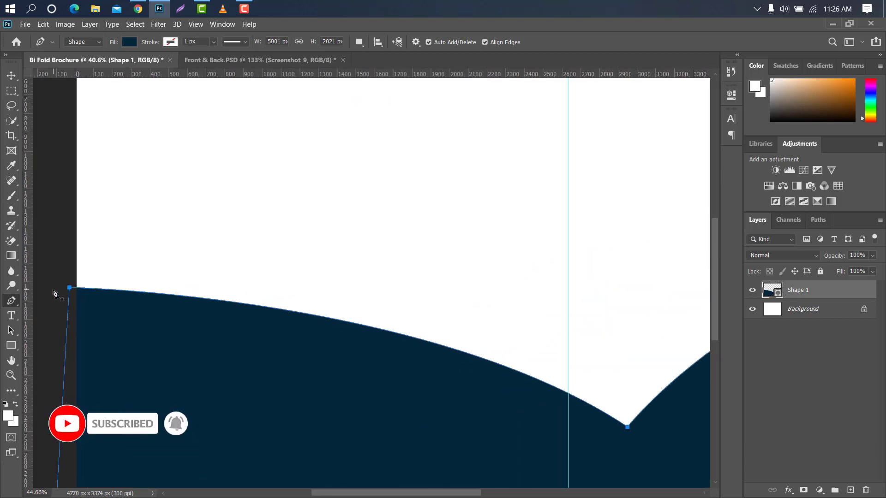
{"action": "scroll", "coordinate": [128, 295], "scroll_direction": "up", "scroll_amount": 3}
{"action": "left_click", "coordinate": [153, 313]}
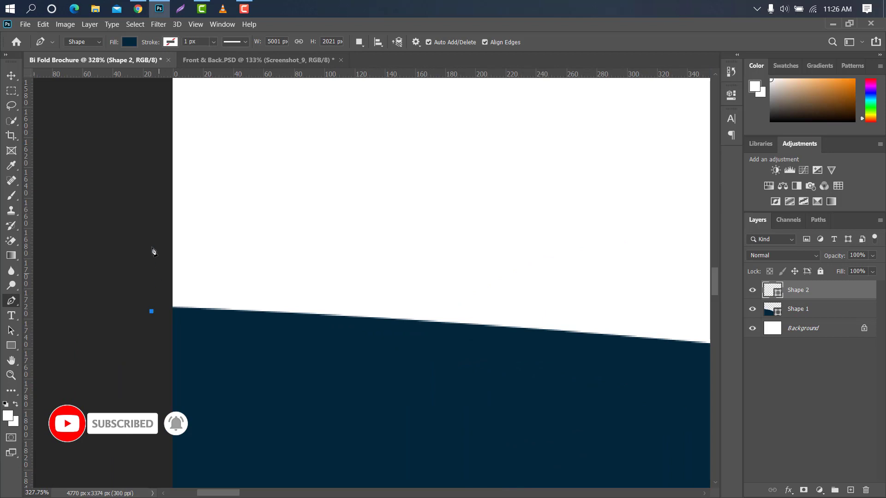
Draw the second closed wave, with a corner at the V dip, rising to the right edge.
{"action": "scroll", "coordinate": [152, 253], "scroll_direction": "down", "scroll_amount": 3}
{"action": "scroll", "coordinate": [148, 257], "scroll_direction": "down", "scroll_amount": 3}
{"action": "scroll", "coordinate": [148, 257], "scroll_direction": "down", "scroll_amount": 2}
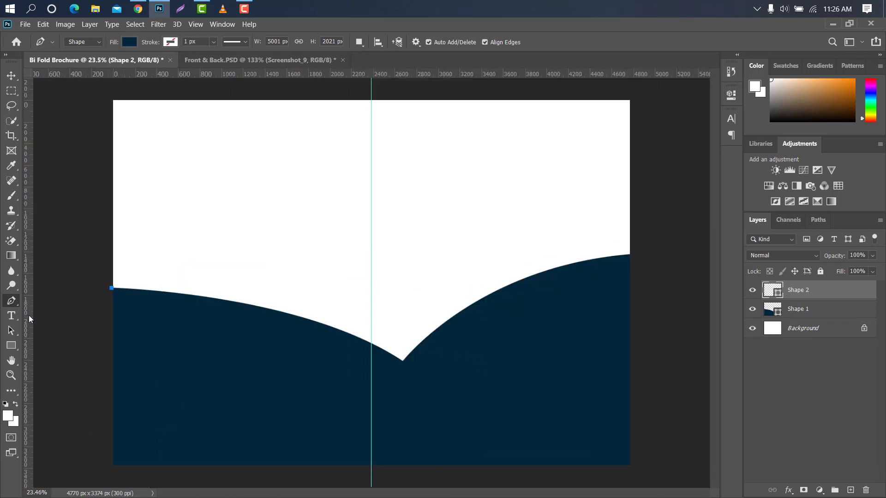
{"action": "left_click_drag", "start_coordinate": [28, 319], "coordinate": [402, 355]}
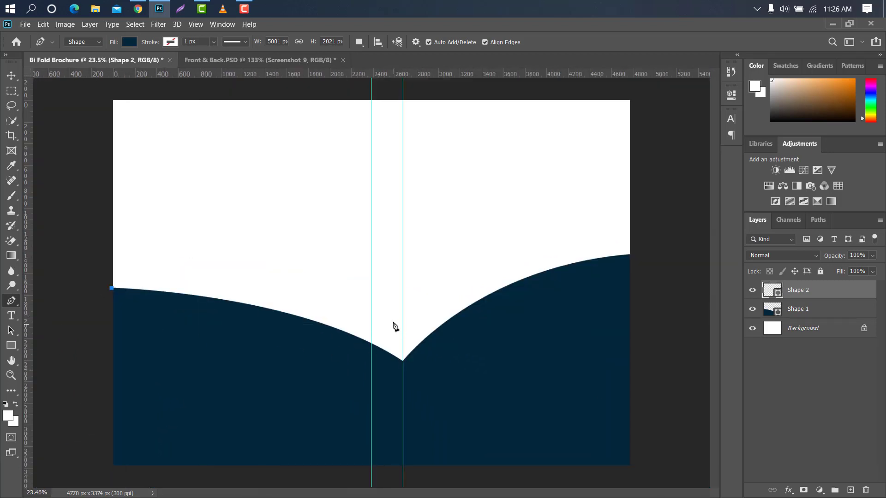
{"action": "mouse_move", "coordinate": [403, 334]}
{"action": "left_mouse_down"}
{"action": "mouse_move", "coordinate": [566, 389]}
{"action": "mouse_move", "coordinate": [547, 402]}
{"action": "left_mouse_up"}
{"action": "key", "text": "alt"}
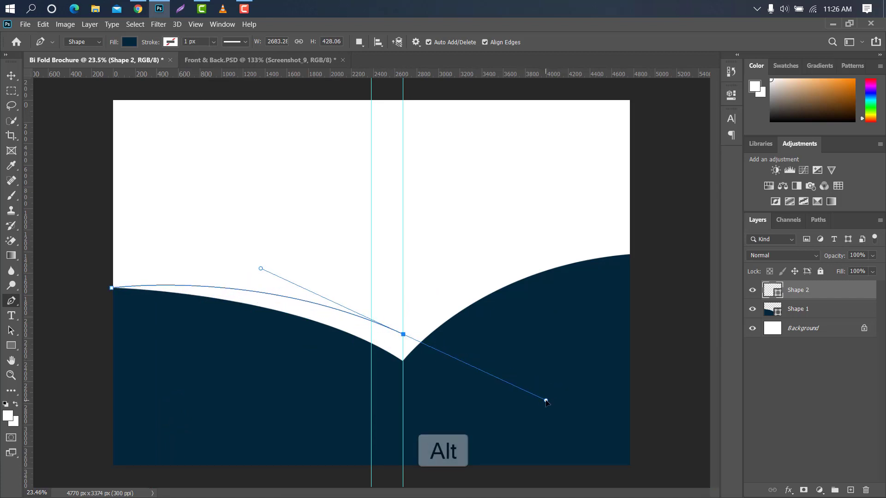
{"action": "left_click", "coordinate": [404, 335], "text": "alt"}
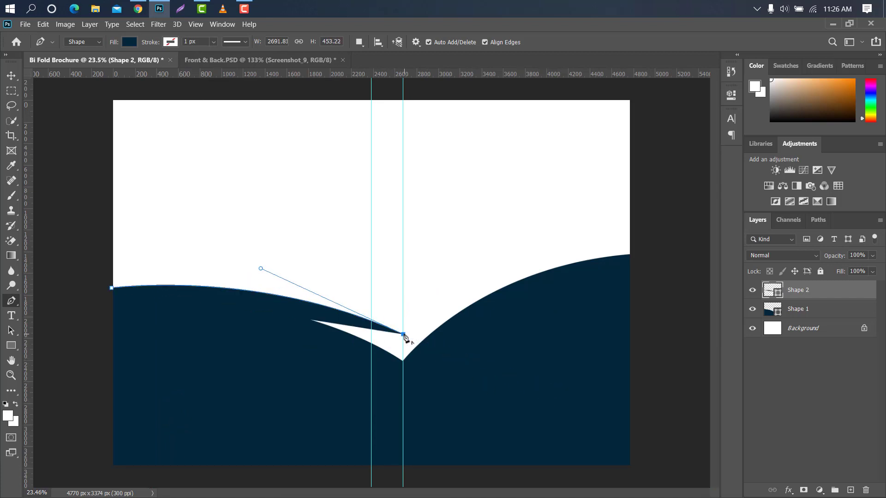
{"action": "mouse_move", "coordinate": [844, 256]}
{"action": "left_mouse_down"}
{"action": "mouse_move", "coordinate": [590, 260]}
{"action": "mouse_move", "coordinate": [765, 271]}
{"action": "left_mouse_up"}
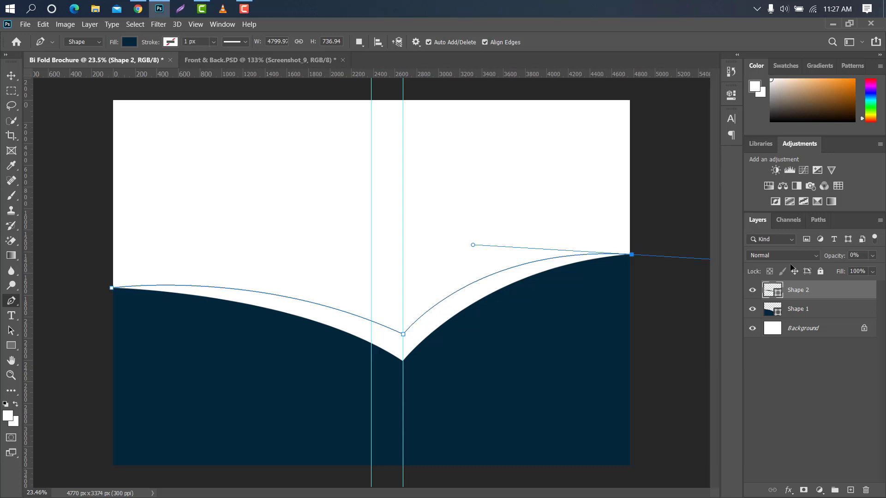
{"action": "left_click_drag", "start_coordinate": [764, 272], "coordinate": [796, 262]}
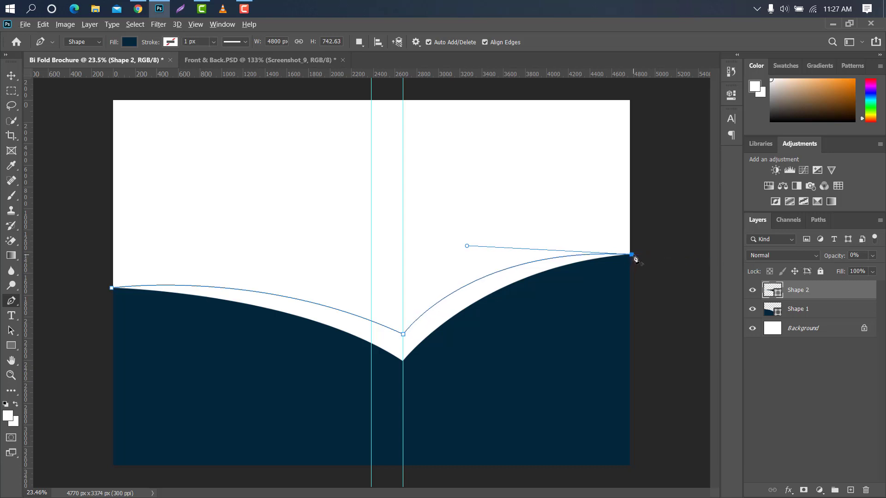
{"action": "left_click", "coordinate": [636, 468]}
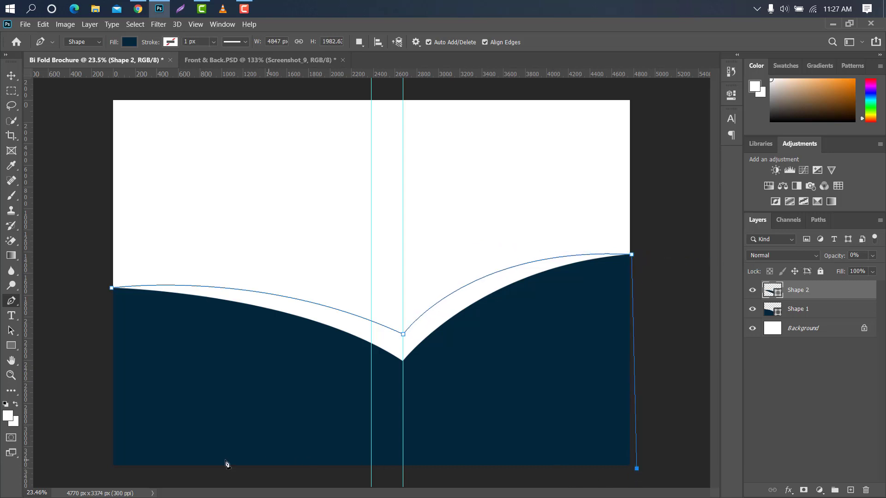
{"action": "left_click", "coordinate": [102, 469]}
{"action": "left_click", "coordinate": [111, 289]}
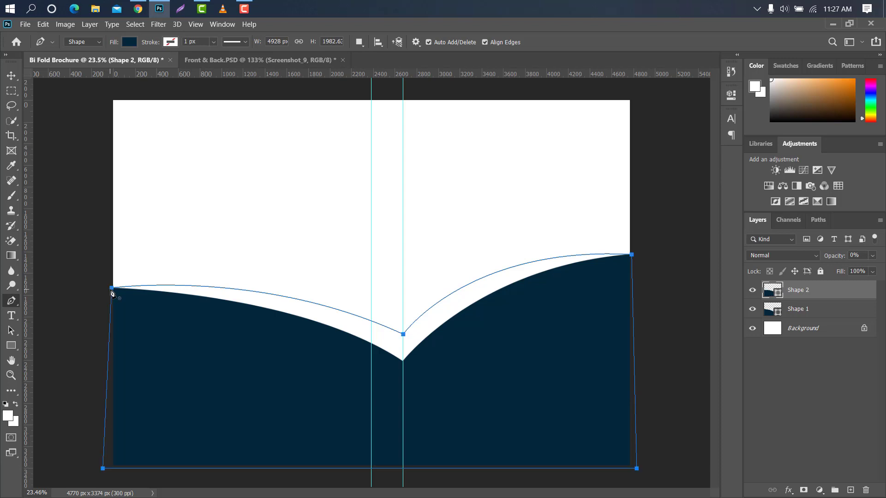
Put Shape 2 beneath Shape 1 at 100% opacity and select Shape 1.
{"action": "left_click_drag", "start_coordinate": [830, 294], "coordinate": [836, 314]}
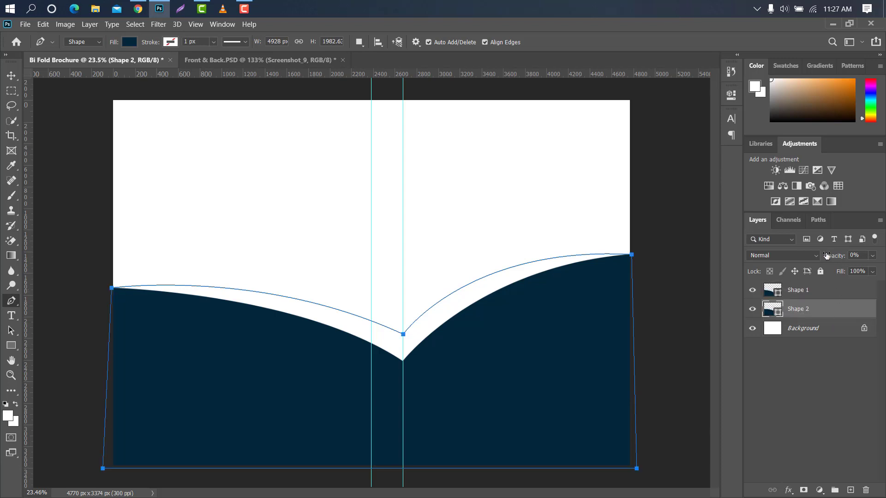
{"action": "left_click_drag", "start_coordinate": [826, 256], "coordinate": [883, 255]}
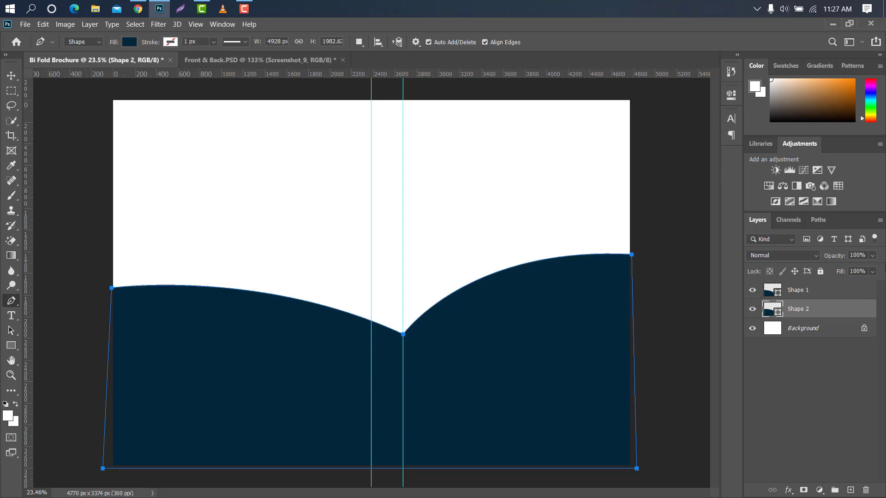
{"action": "left_click", "coordinate": [819, 293]}
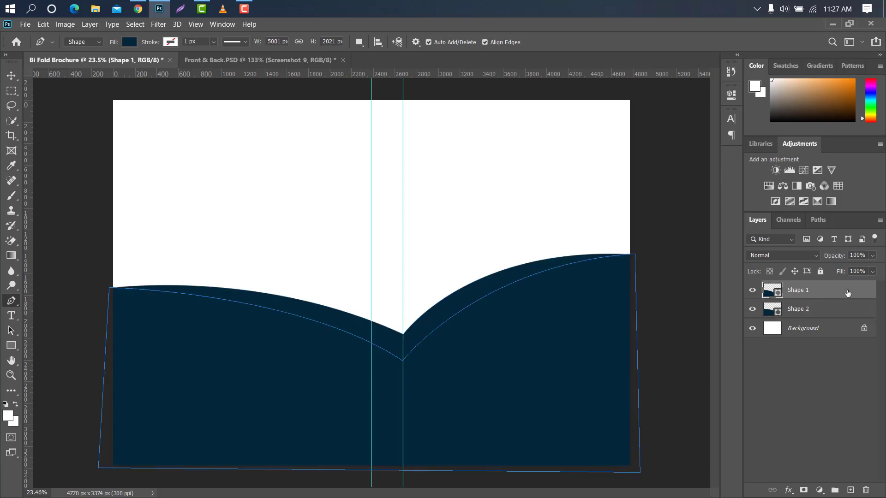
Give Shape 1 a Color Overlay of dark navy #151c28.
{"action": "double_click", "coordinate": [847, 293]}
{"action": "left_click", "coordinate": [456, 220]}
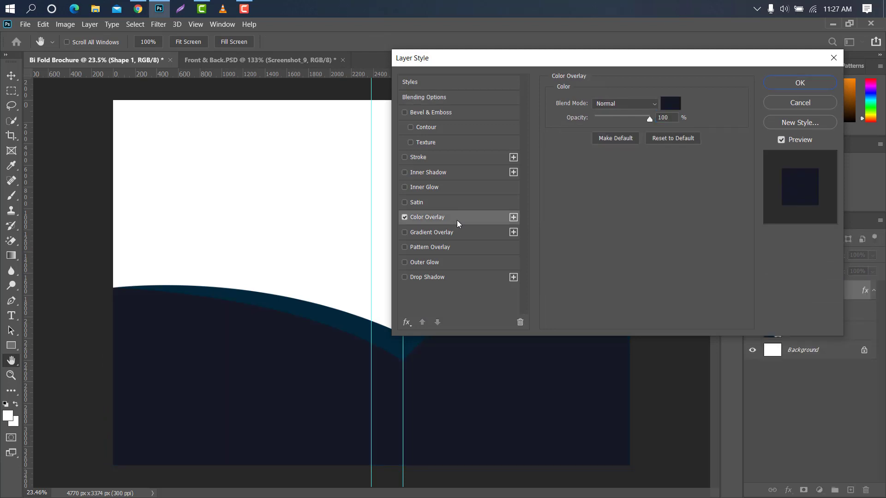
{"action": "left_click", "coordinate": [676, 103]}
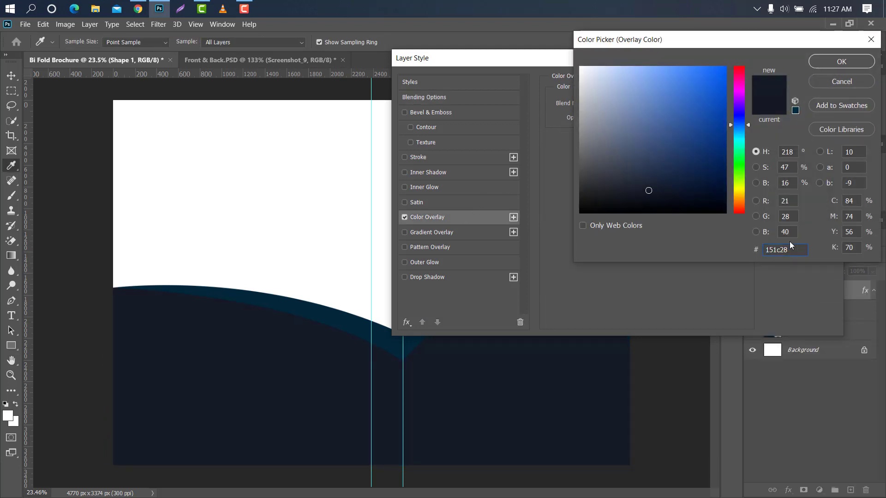
{"action": "left_click_drag", "start_coordinate": [798, 250], "coordinate": [737, 249]}
{"action": "left_click", "coordinate": [842, 63]}
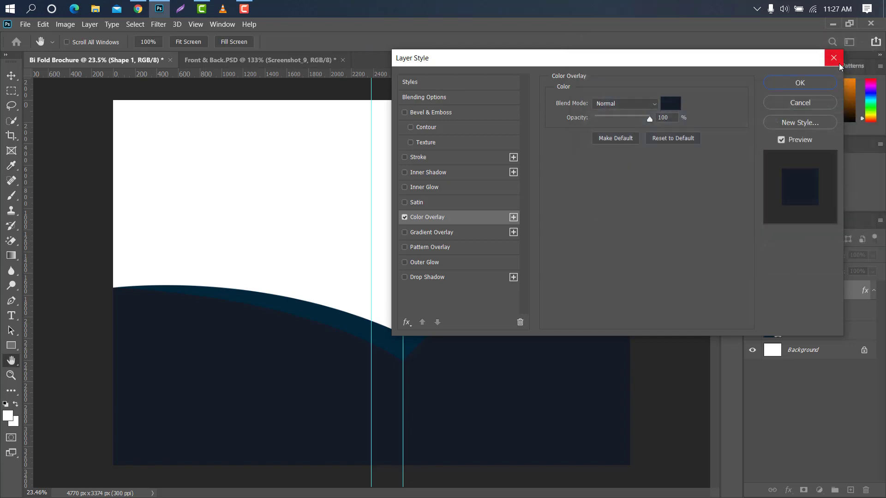
{"action": "left_click", "coordinate": [801, 83]}
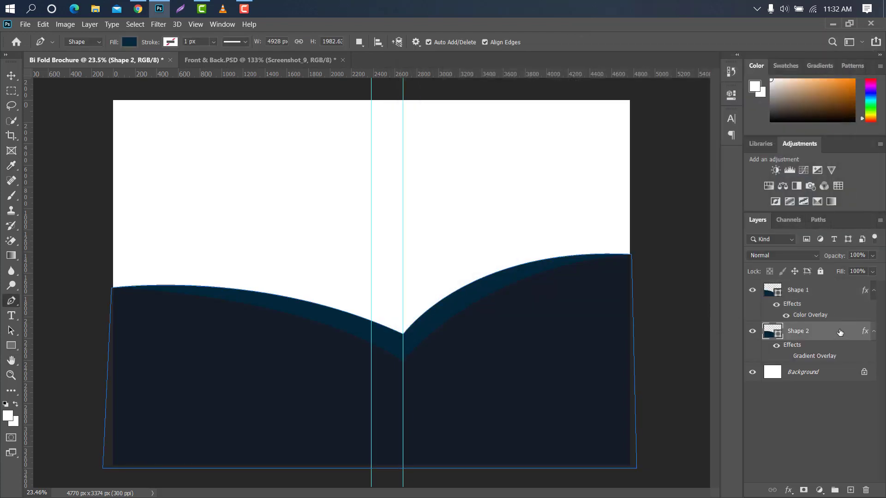
Give Shape 2 a Gradient Overlay from light grey e9e9ec to pink ff45a8.
{"action": "double_click", "coordinate": [840, 332]}
{"action": "left_click", "coordinate": [502, 216]}
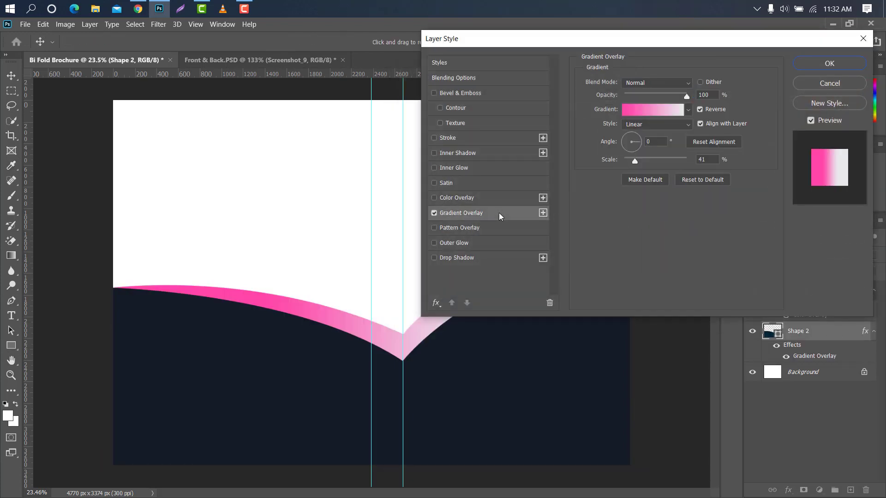
{"action": "left_click", "coordinate": [659, 116]}
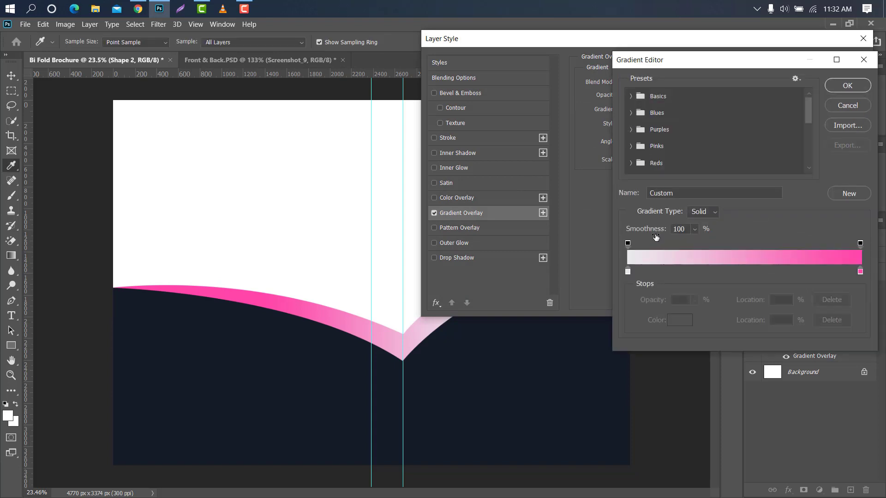
{"action": "left_click", "coordinate": [627, 270]}
{"action": "left_click", "coordinate": [685, 319]}
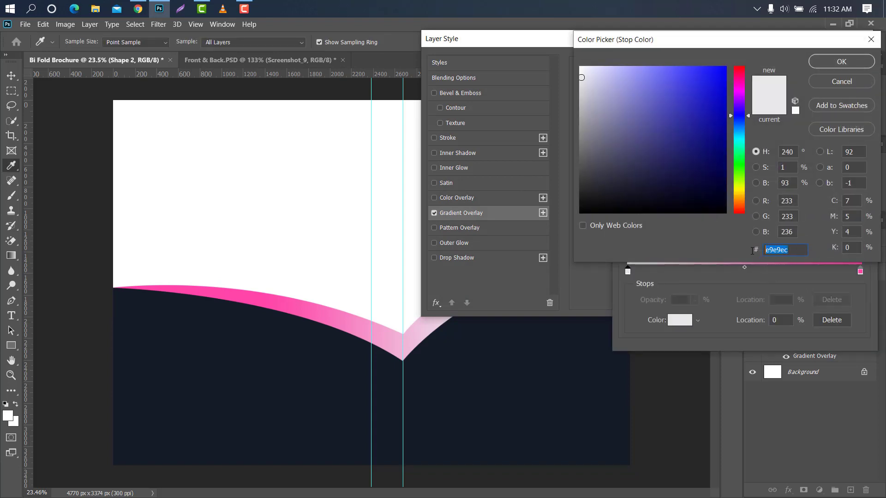
{"action": "left_click", "coordinate": [826, 61]}
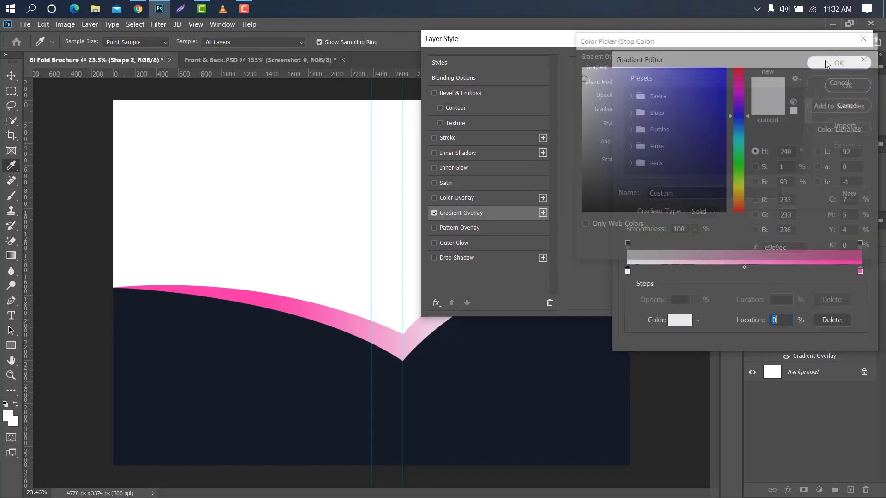
{"action": "left_click", "coordinate": [861, 273]}
{"action": "left_click", "coordinate": [679, 319]}
{"action": "left_click", "coordinate": [800, 250]}
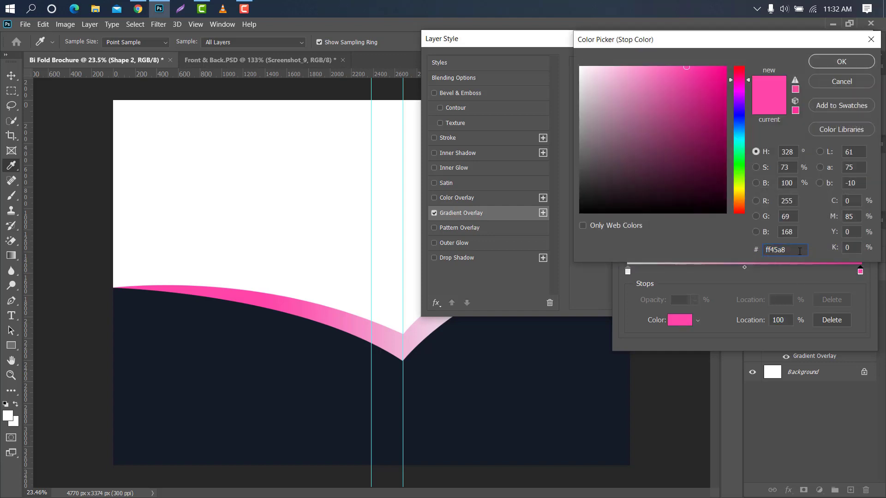
{"action": "left_click", "coordinate": [821, 61]}
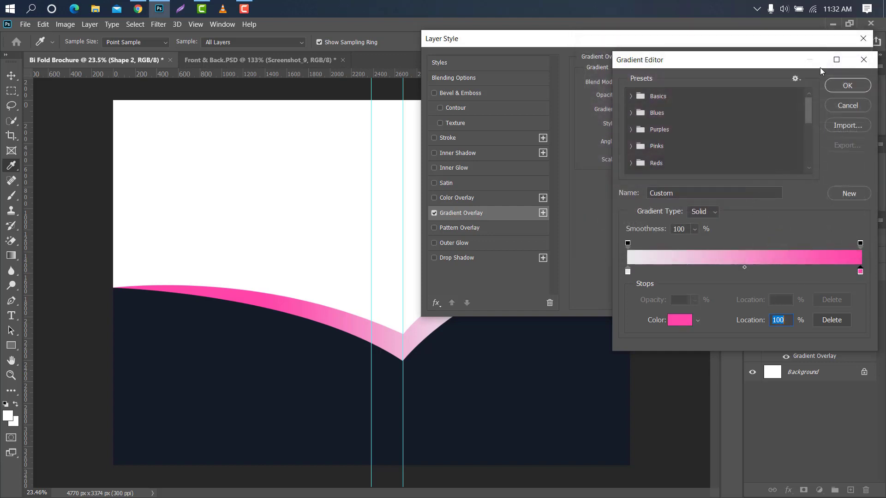
{"action": "left_click", "coordinate": [840, 86]}
{"action": "left_click", "coordinate": [705, 159]}
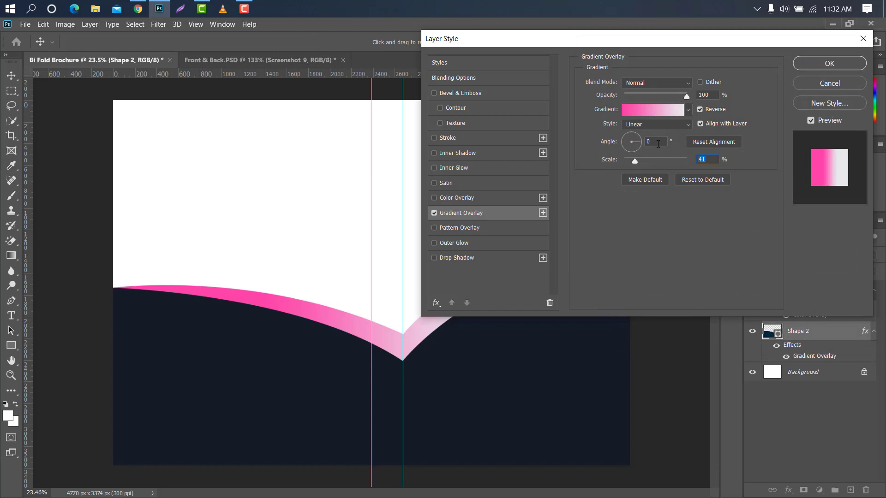
{"action": "left_click", "coordinate": [831, 63]}
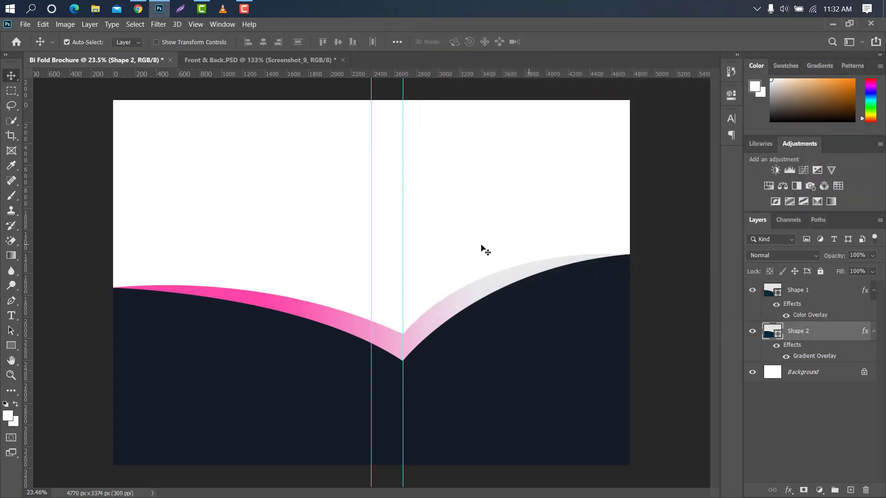
Remove the extra dip guide, then scale Shape 2 to about 102% and nudge it left and down.
{"action": "left_click_drag", "start_coordinate": [403, 251], "coordinate": [31, 237]}
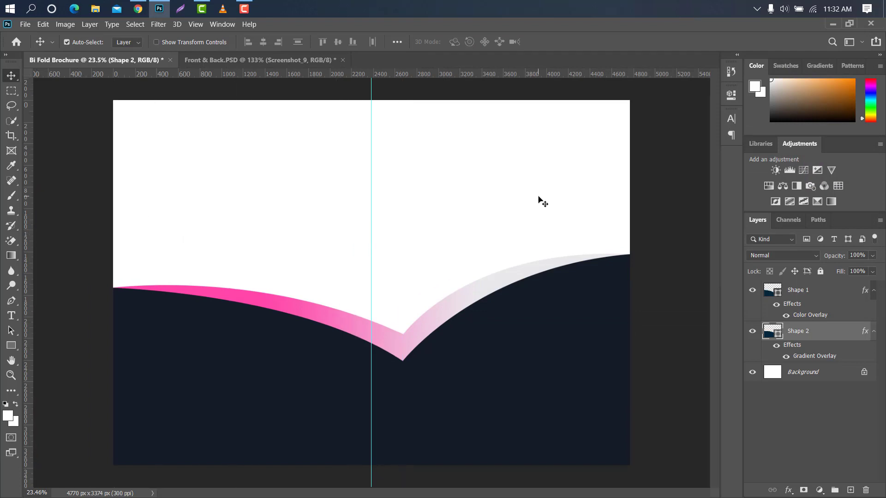
{"action": "key", "text": "ctrl+t"}
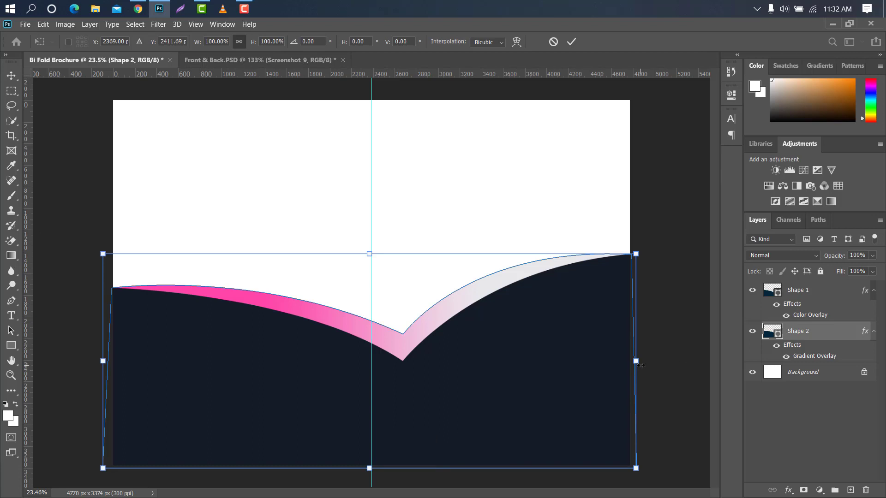
{"action": "left_click_drag", "start_coordinate": [641, 365], "coordinate": [651, 364]}
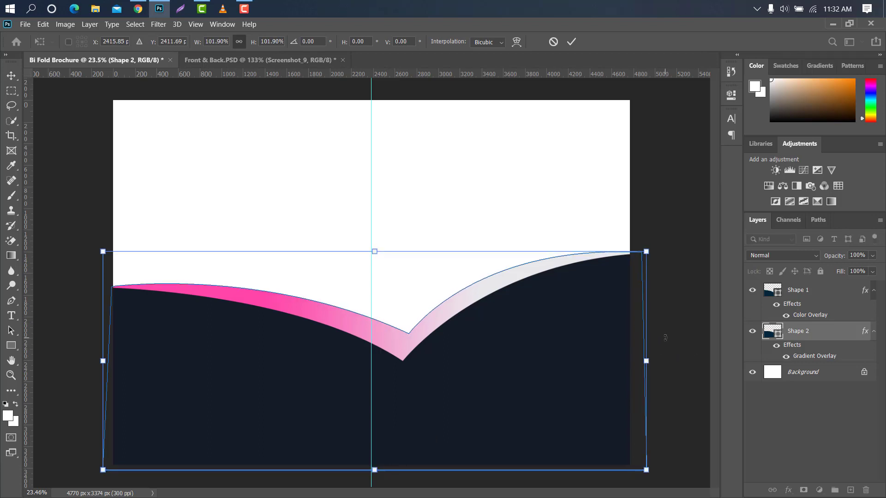
{"action": "key", "text": "Left"}
{"action": "key", "text": "Left"}
{"action": "key", "text": "Left"}
{"action": "key", "text": "shift+Left"}
{"action": "key", "text": "Down"}
{"action": "key", "text": "Down"}
{"action": "key", "text": "Down"}
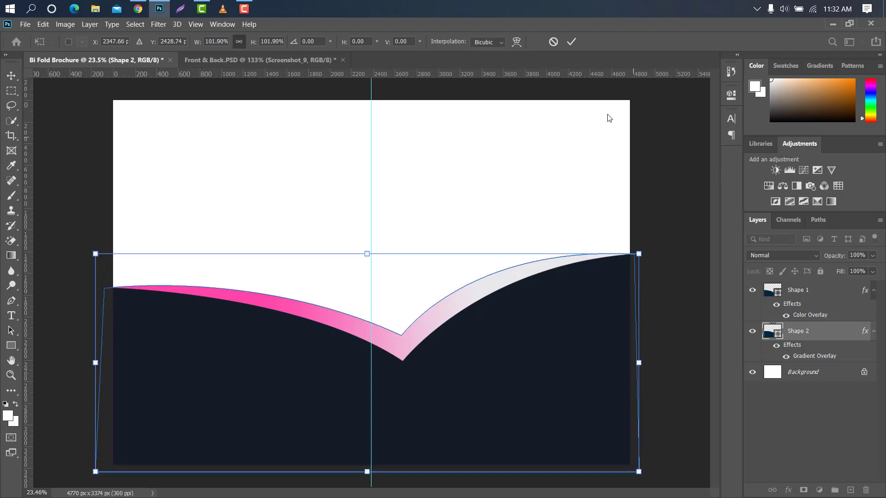
{"action": "left_click", "coordinate": [571, 41]}
Draw a circle above Background, then move it right and enlarge it to about 2398 px.
{"action": "left_click", "coordinate": [841, 372]}
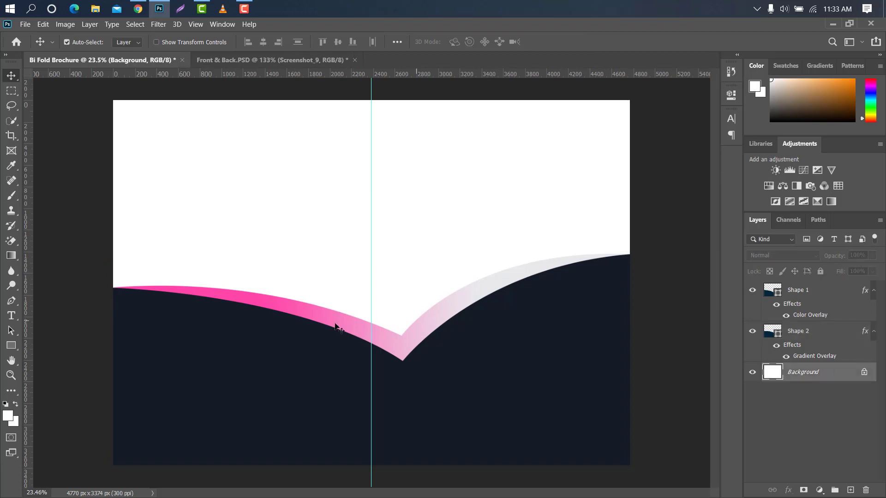
{"action": "left_click", "coordinate": [12, 345]}
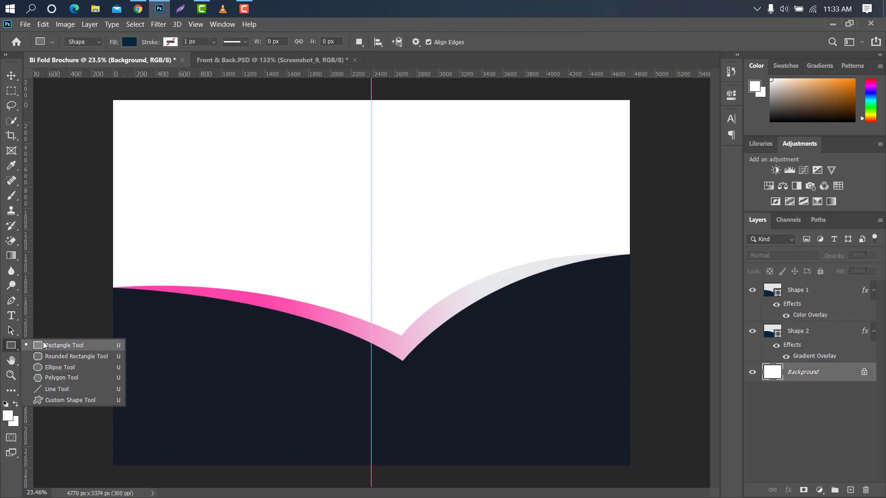
{"action": "left_click", "coordinate": [55, 372]}
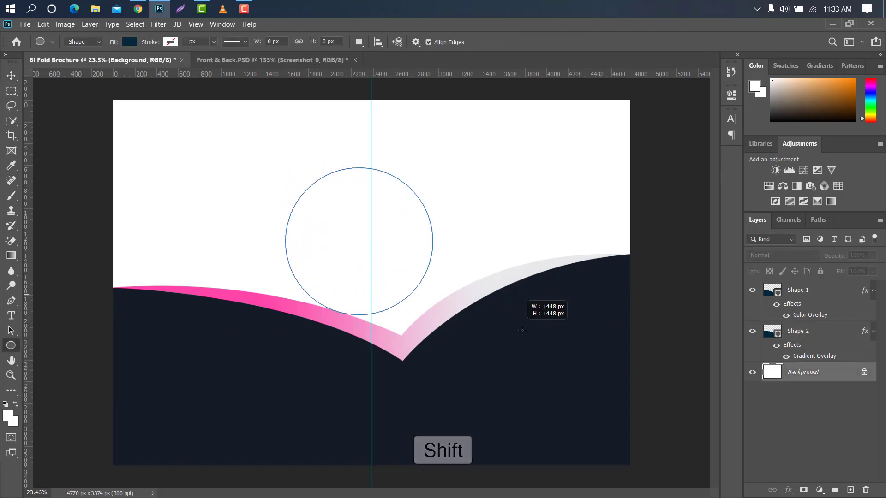
{"action": "left_click_drag", "start_coordinate": [284, 168], "coordinate": [526, 354]}
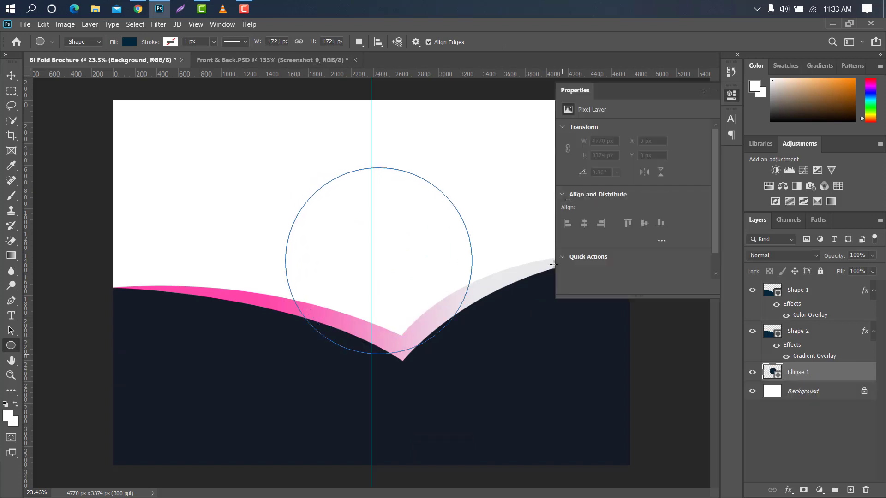
{"action": "left_click", "coordinate": [702, 91]}
{"action": "left_click", "coordinate": [11, 75]}
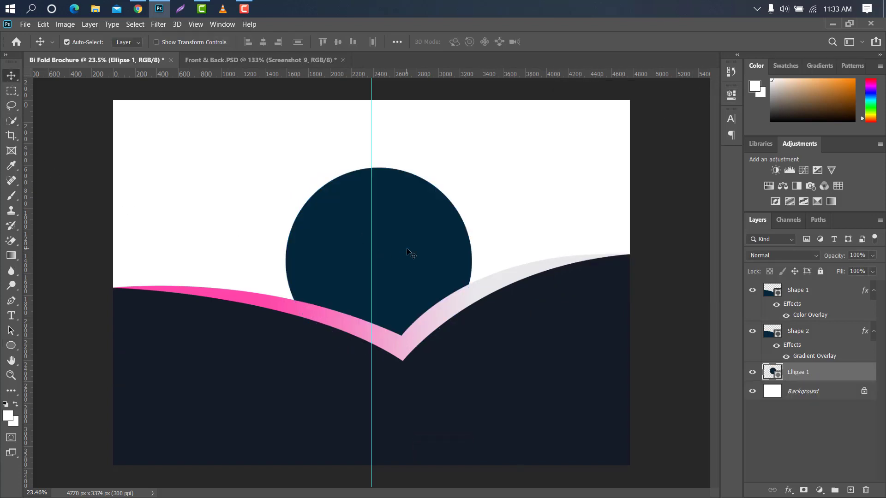
{"action": "key", "text": "ctrl+t"}
{"action": "mouse_move", "coordinate": [409, 239]}
{"action": "left_mouse_down"}
{"action": "mouse_move", "coordinate": [456, 243]}
{"action": "mouse_move", "coordinate": [462, 171]}
{"action": "left_mouse_up"}
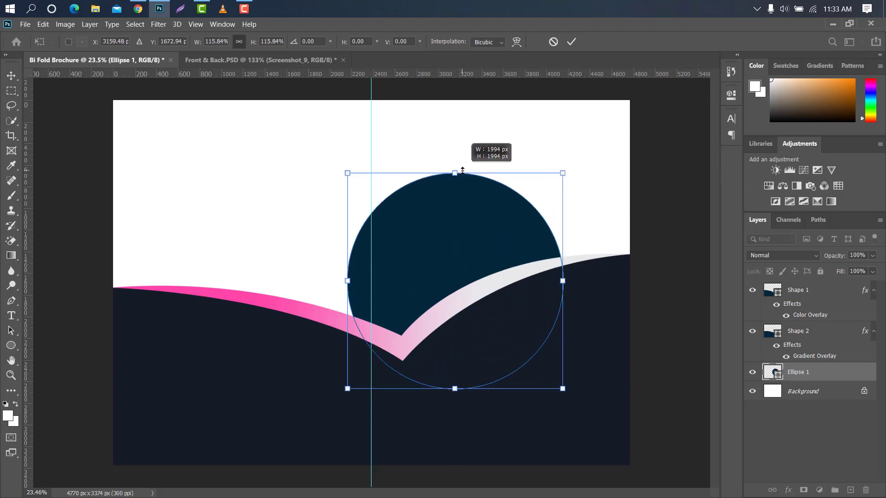
{"action": "mouse_move", "coordinate": [462, 171]}
{"action": "left_mouse_down"}
{"action": "mouse_move", "coordinate": [480, 149]}
{"action": "mouse_move", "coordinate": [482, 157]}
{"action": "left_mouse_up"}
Duplicate the circle below the original, give the copy a gradient overlay, and enlarge it into a rim.
{"action": "left_click", "coordinate": [572, 42]}
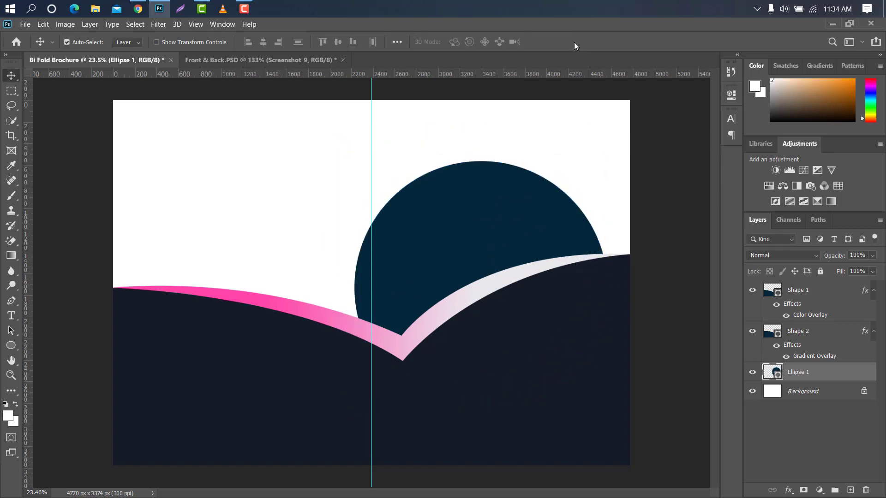
{"action": "key", "text": "ctrl+j"}
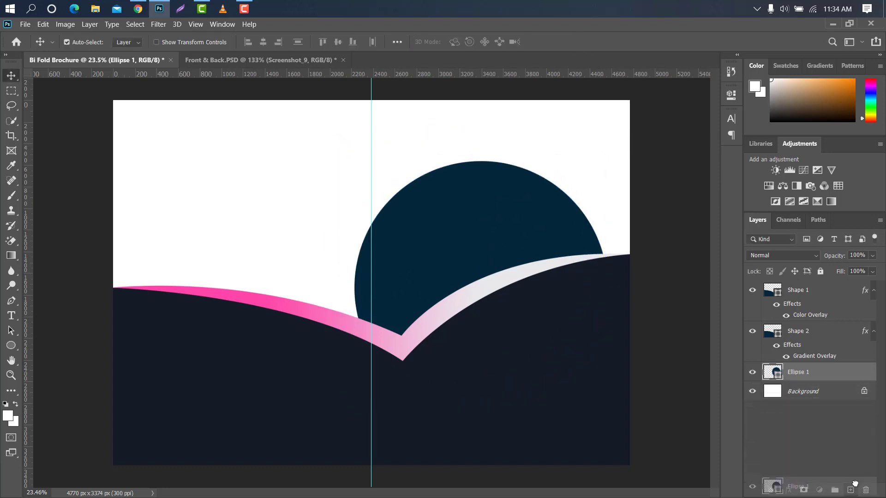
{"action": "left_click_drag", "start_coordinate": [846, 370], "coordinate": [845, 400]}
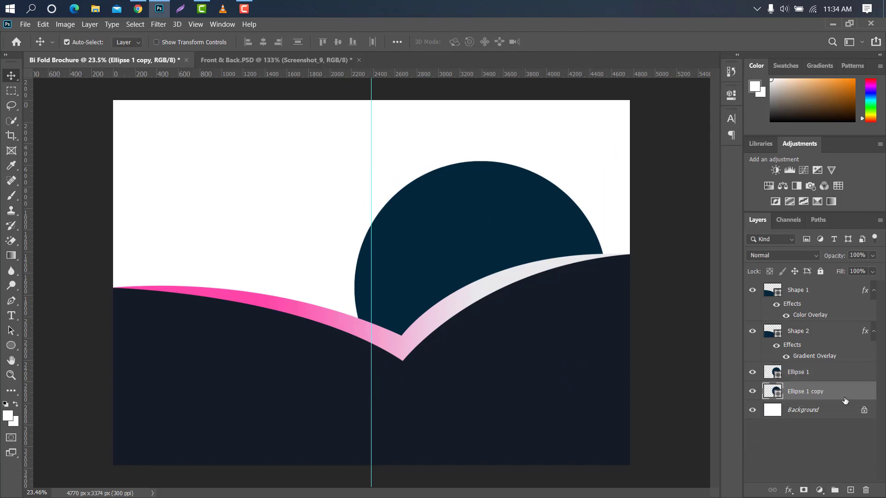
{"action": "double_click", "coordinate": [613, 250]}
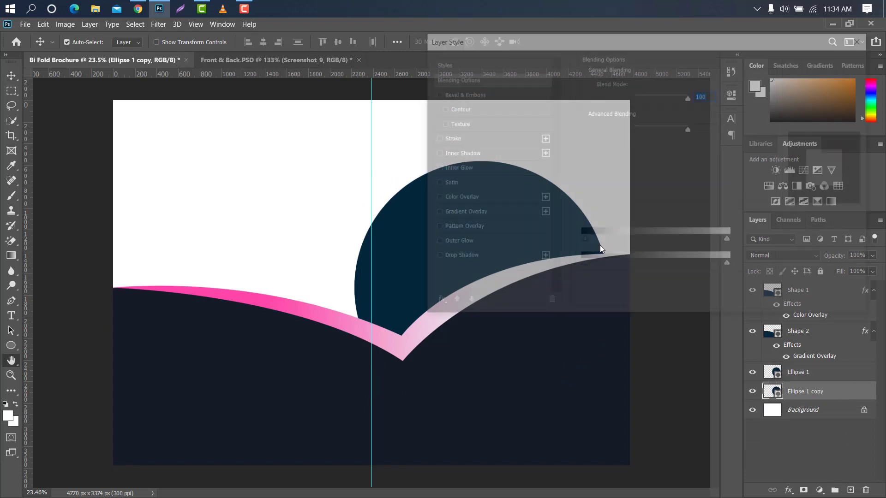
{"action": "left_click", "coordinate": [461, 213]}
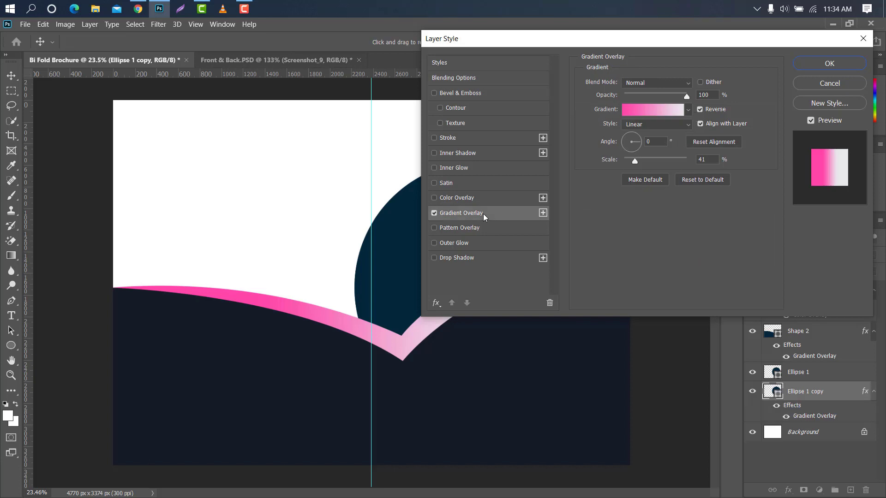
{"action": "left_click", "coordinate": [824, 63]}
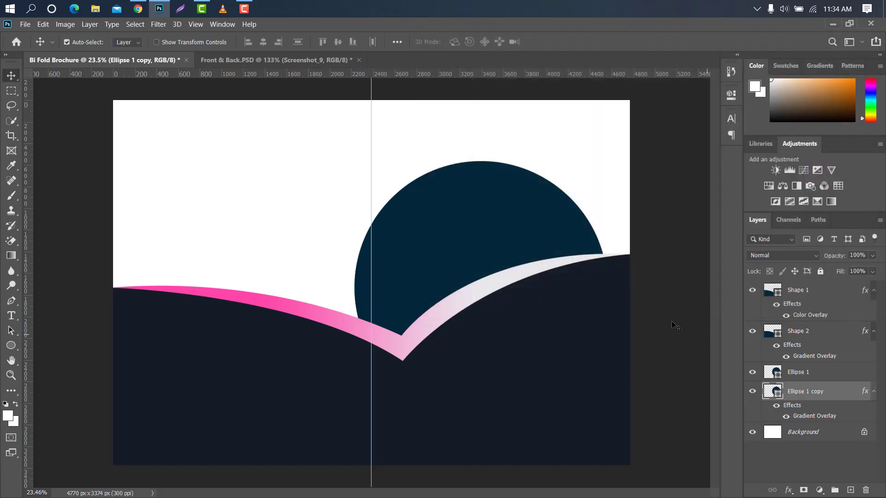
{"action": "key", "text": "ctrl+t"}
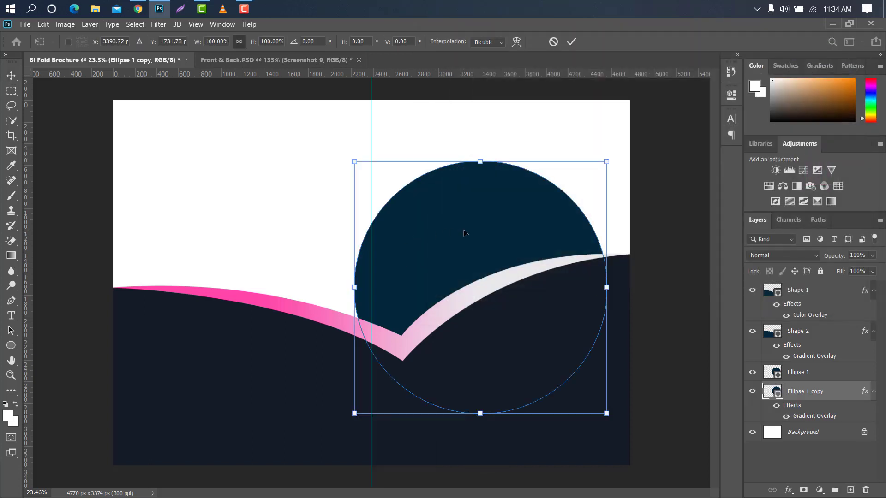
{"action": "left_click_drag", "start_coordinate": [457, 228], "coordinate": [453, 226]}
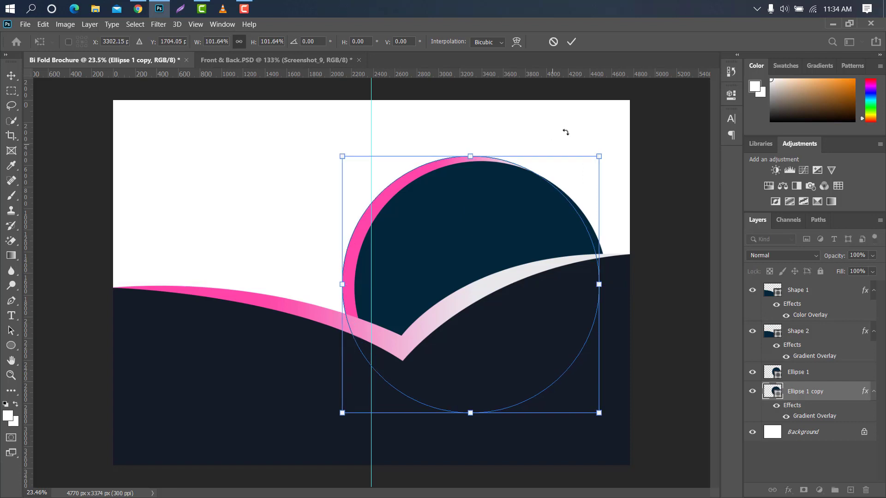
{"action": "left_click", "coordinate": [573, 41]}
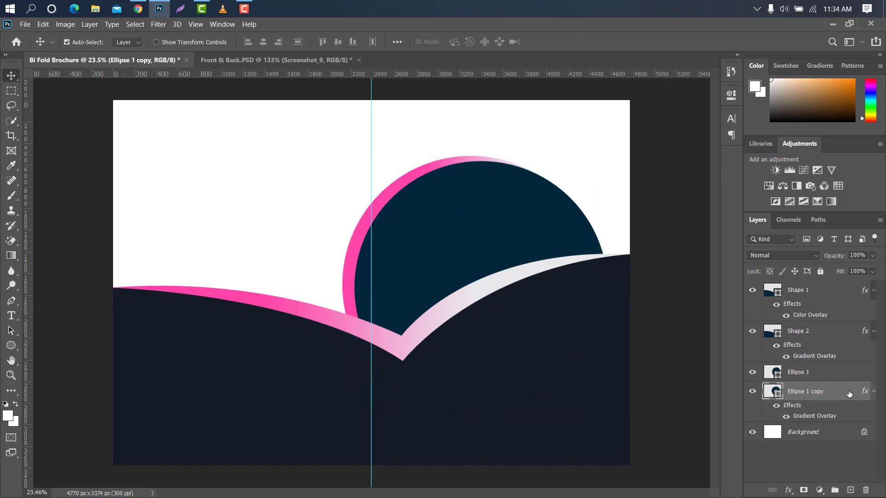
Set the rim's gradient overlay scale to 59 and drag the businesswoman photo onto the canvas.
{"action": "double_click", "coordinate": [831, 391]}
{"action": "left_click_drag", "start_coordinate": [503, 28], "coordinate": [645, 49]}
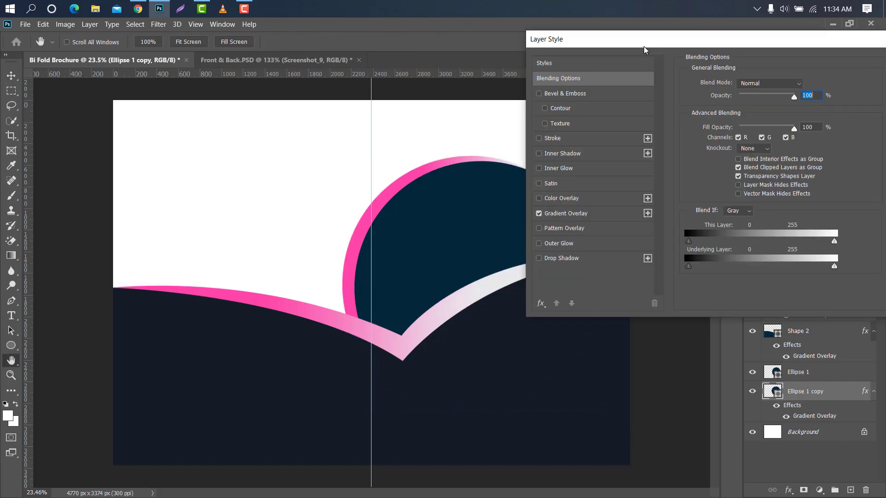
{"action": "left_click", "coordinate": [614, 213]}
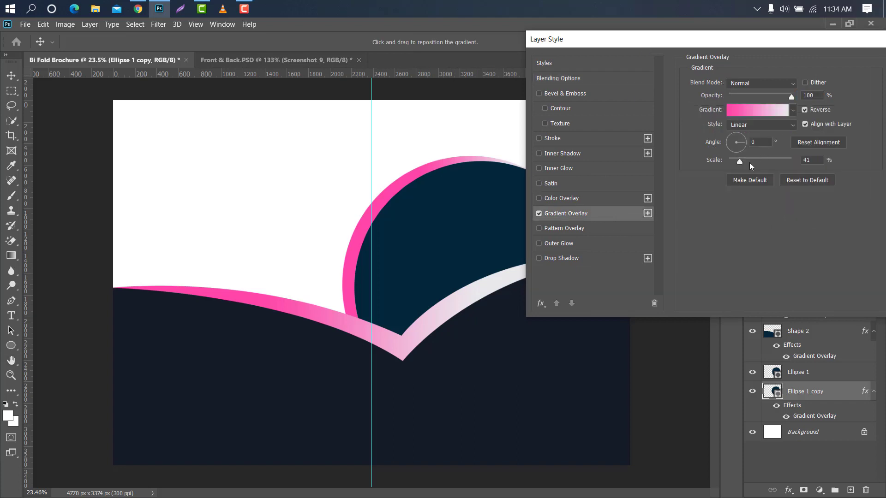
{"action": "left_click_drag", "start_coordinate": [742, 161], "coordinate": [747, 161]}
{"action": "left_click_drag", "start_coordinate": [461, 162], "coordinate": [425, 168]}
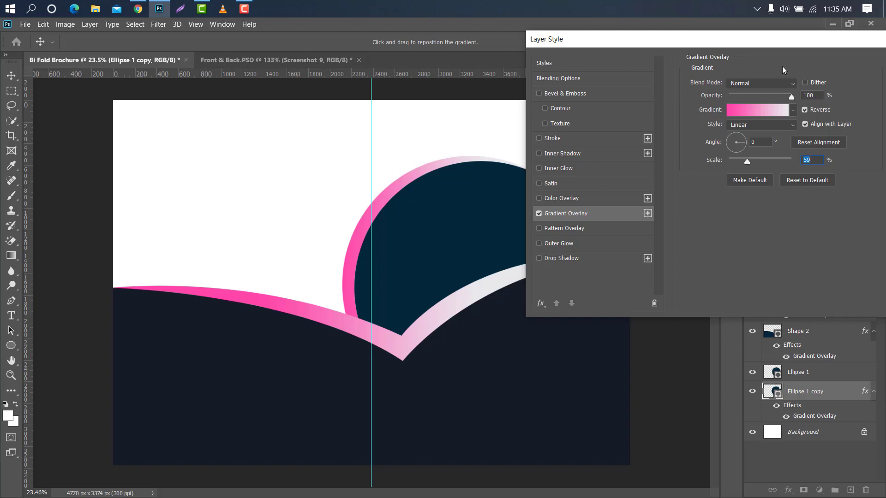
{"action": "left_click_drag", "start_coordinate": [820, 44], "coordinate": [620, 47]}
{"action": "left_click", "coordinate": [735, 67]}
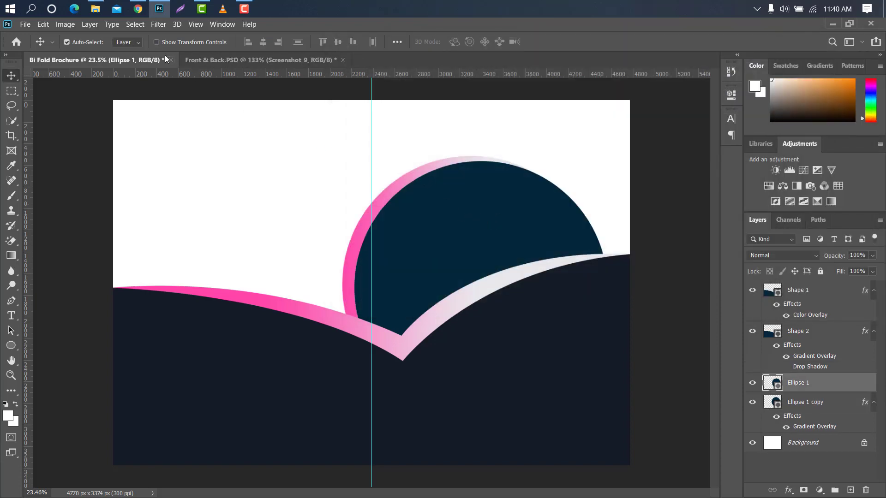
{"action": "left_click", "coordinate": [96, 9]}
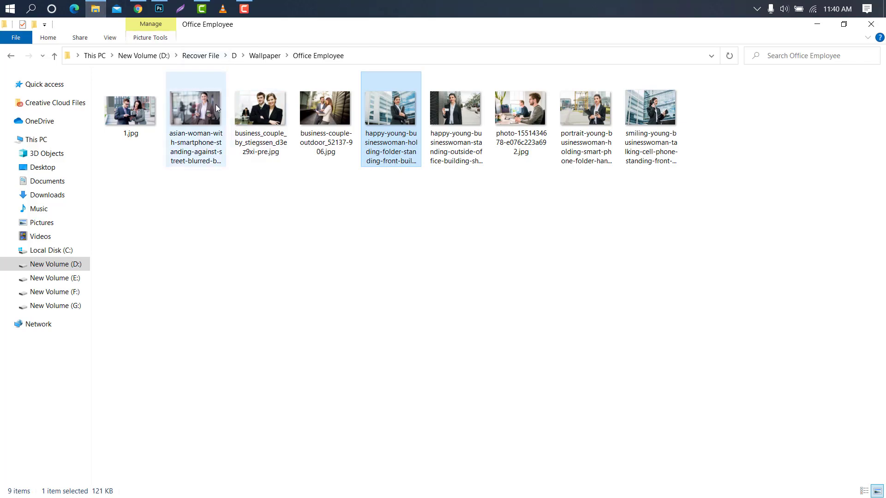
{"action": "mouse_move", "coordinate": [215, 104]}
{"action": "left_mouse_down"}
{"action": "mouse_move", "coordinate": [170, 29]}
{"action": "mouse_move", "coordinate": [433, 218]}
{"action": "mouse_move", "coordinate": [500, 203]}
{"action": "left_mouse_up"}
Flip the businesswoman photo horizontally, position it over the circle, and clip it to the circle.
{"action": "right_click", "coordinate": [500, 202]}
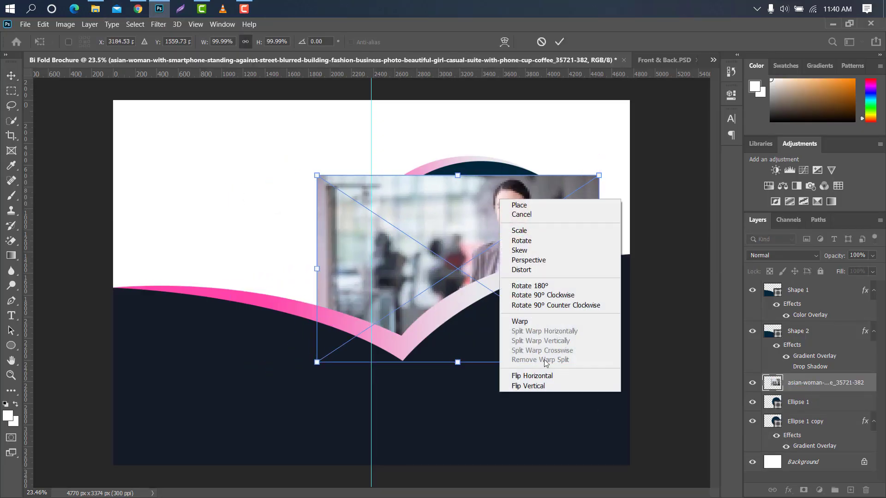
{"action": "left_click", "coordinate": [542, 376]}
{"action": "left_click_drag", "start_coordinate": [439, 237], "coordinate": [476, 224]}
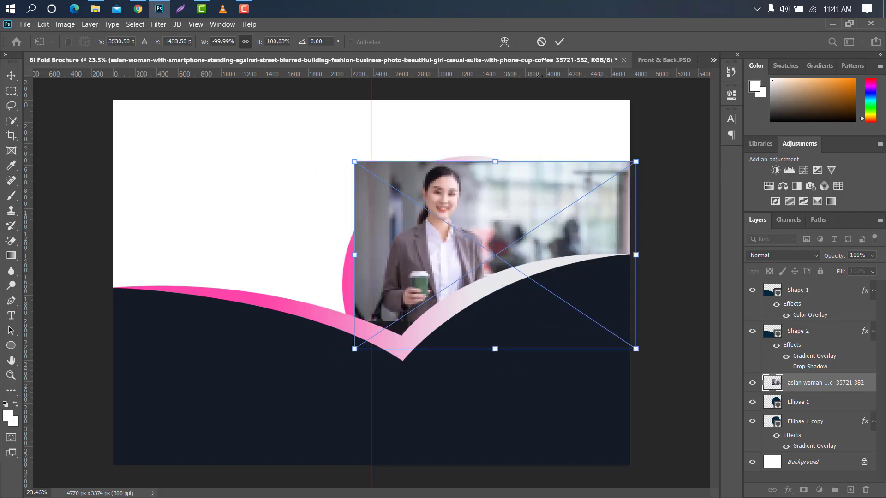
{"action": "left_click", "coordinate": [560, 42]}
{"action": "right_click", "coordinate": [826, 386]}
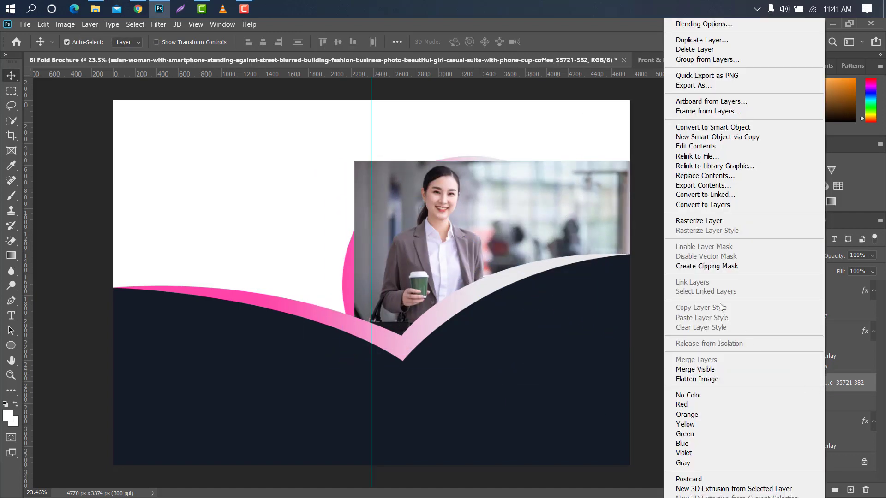
{"action": "left_click", "coordinate": [707, 267]}
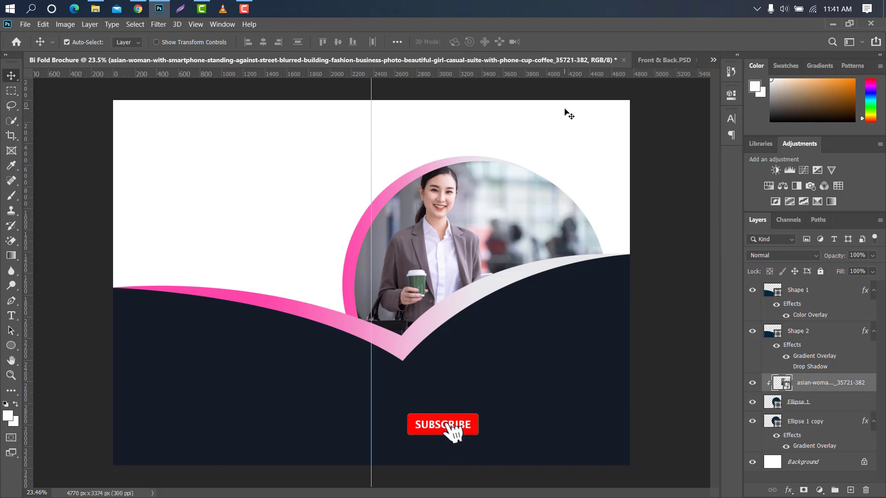
Add a drop shadow of size 65 to the Shape 2 wave.
{"action": "left_click", "coordinate": [845, 331]}
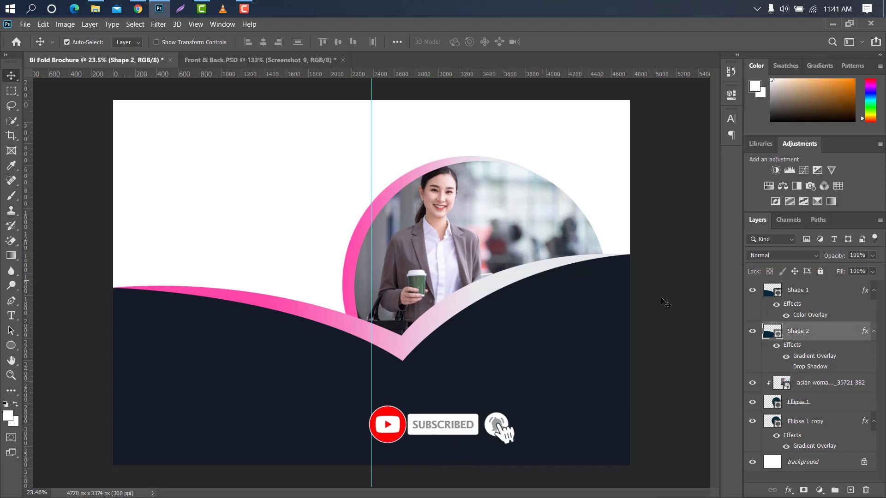
{"action": "double_click", "coordinate": [827, 327]}
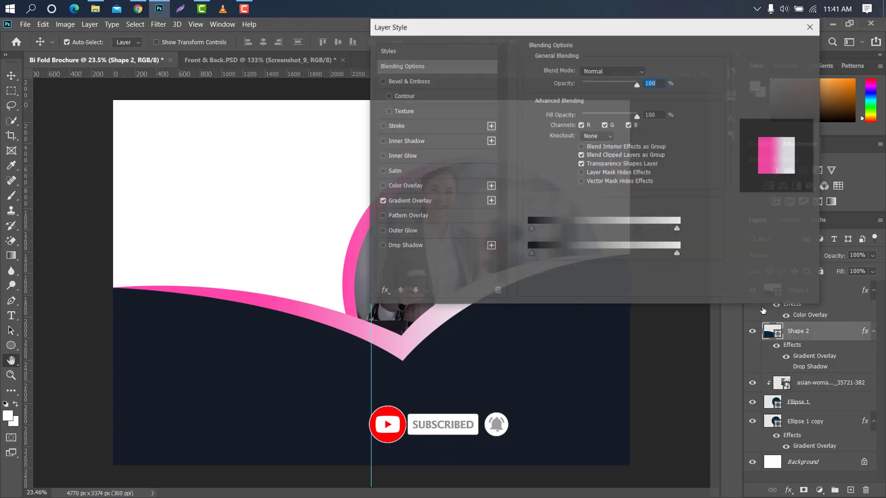
{"action": "left_click", "coordinate": [441, 247]}
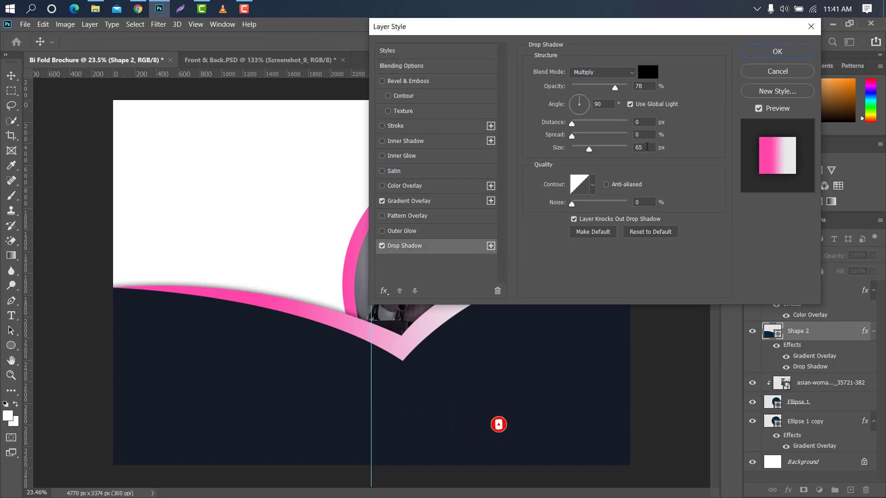
{"action": "left_click", "coordinate": [643, 147]}
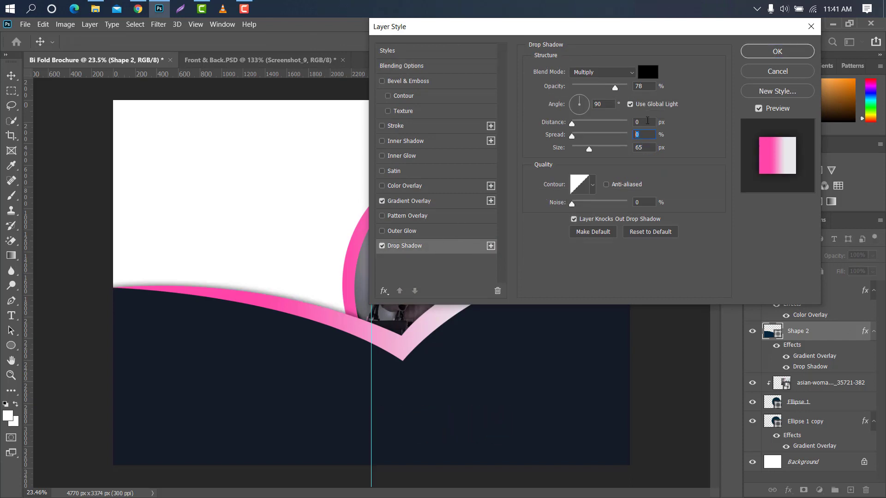
{"action": "key", "text": "shift+Tab"}
{"action": "left_click", "coordinate": [646, 50]}
{"action": "left_click", "coordinate": [777, 51]}
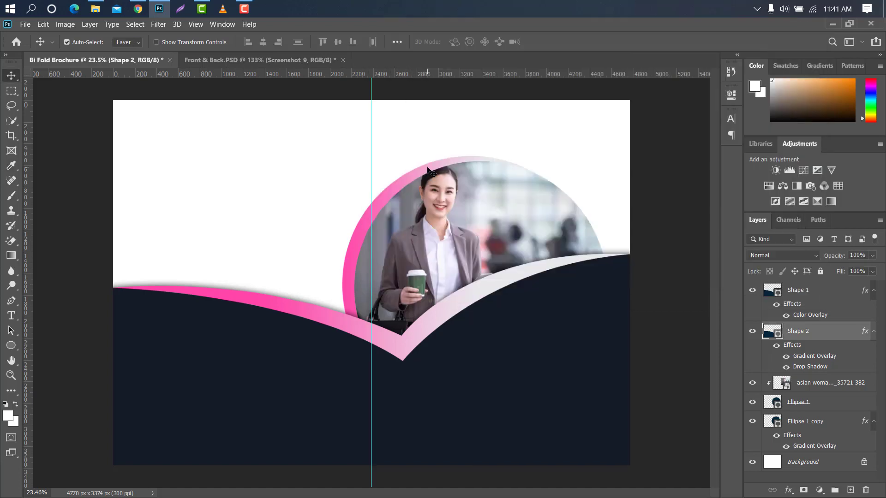
Add a drop shadow to Ellipse 1 copy: 54% opacity, 0 px distance, 57 px size.
{"action": "left_click", "coordinate": [618, 261]}
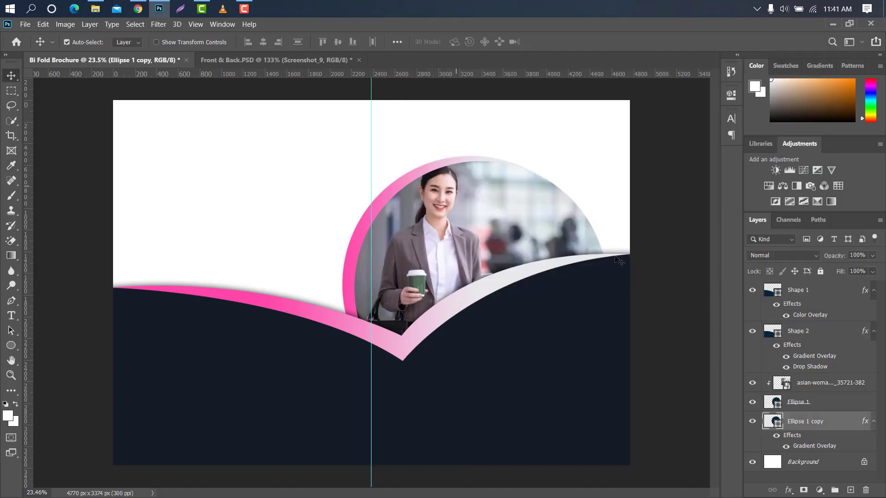
{"action": "double_click", "coordinate": [663, 268]}
{"action": "left_click", "coordinate": [435, 249]}
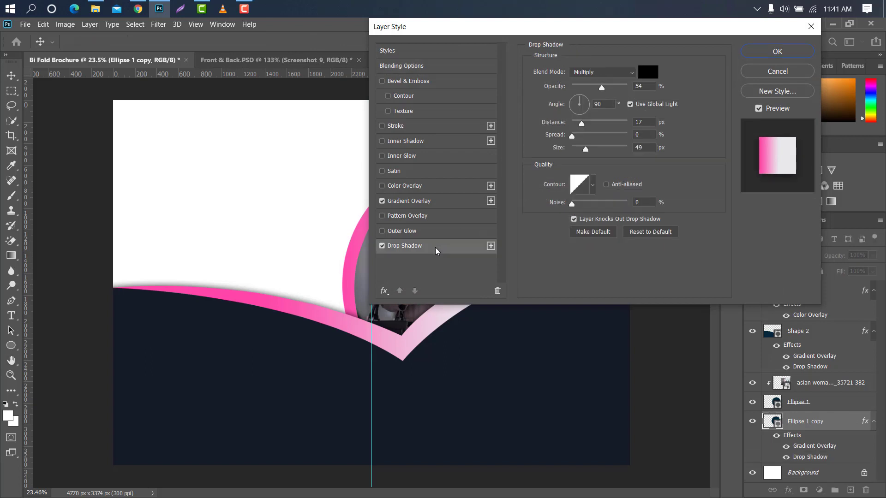
{"action": "mouse_move", "coordinate": [450, 31]}
{"action": "left_mouse_down"}
{"action": "mouse_move", "coordinate": [720, 34]}
{"action": "mouse_move", "coordinate": [622, 29]}
{"action": "left_mouse_up"}
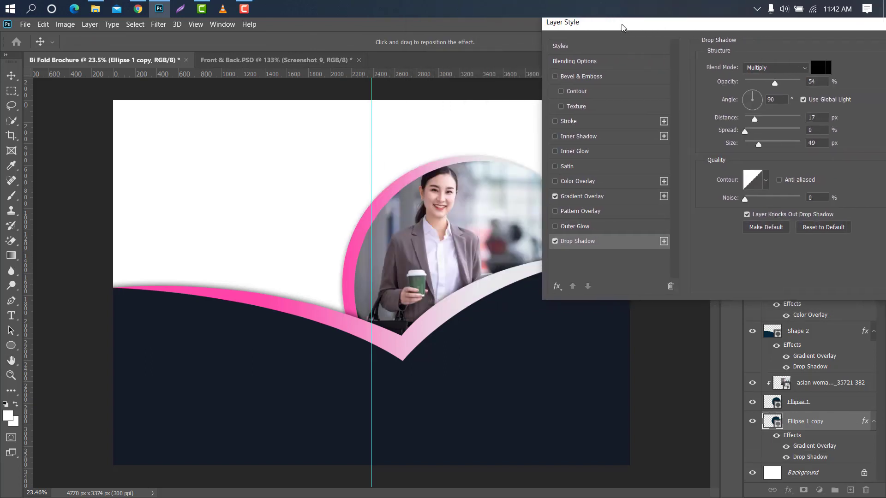
{"action": "left_click_drag", "start_coordinate": [757, 150], "coordinate": [724, 122]}
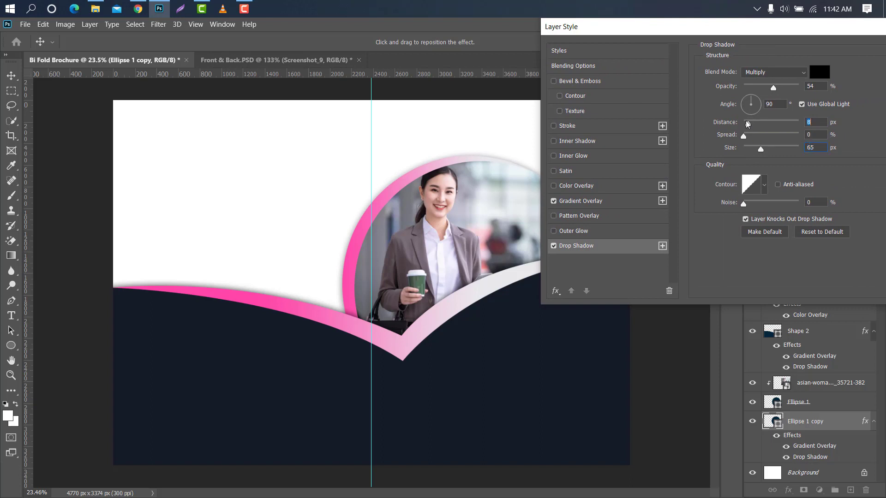
{"action": "left_click_drag", "start_coordinate": [763, 149], "coordinate": [757, 148]}
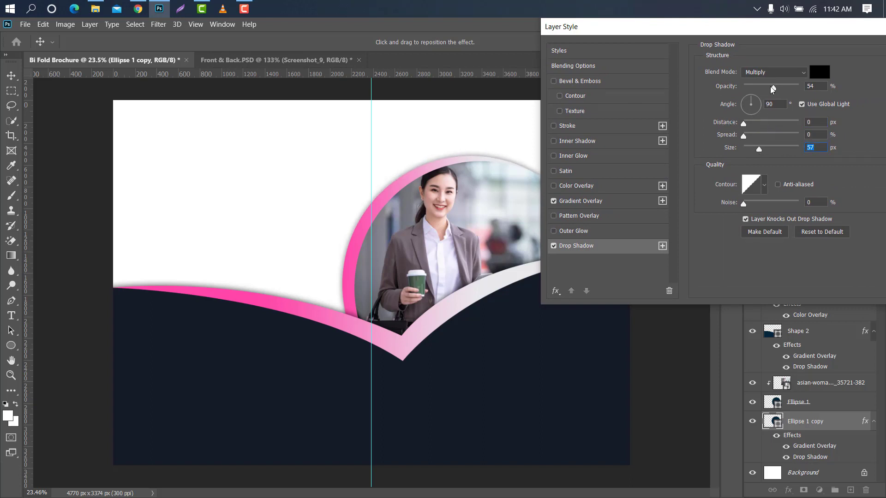
{"action": "left_click_drag", "start_coordinate": [766, 28], "coordinate": [644, 40]}
{"action": "left_click", "coordinate": [807, 68]}
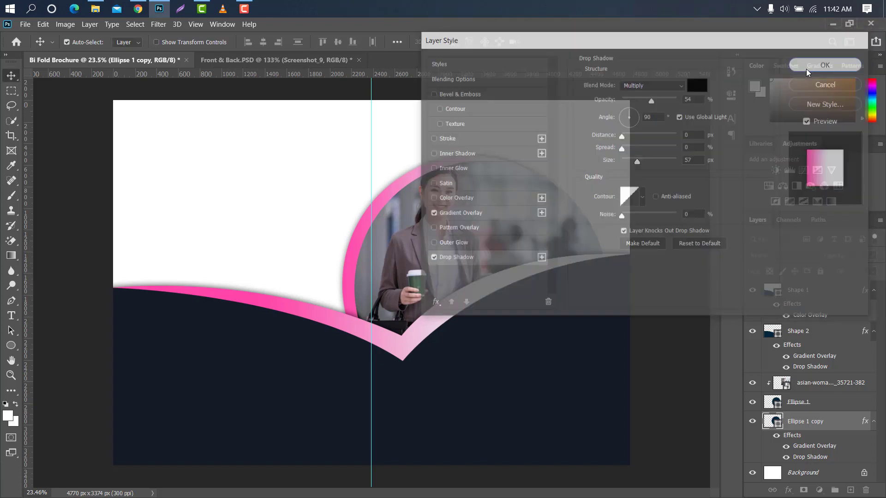
{"action": "left_click", "coordinate": [565, 336]}
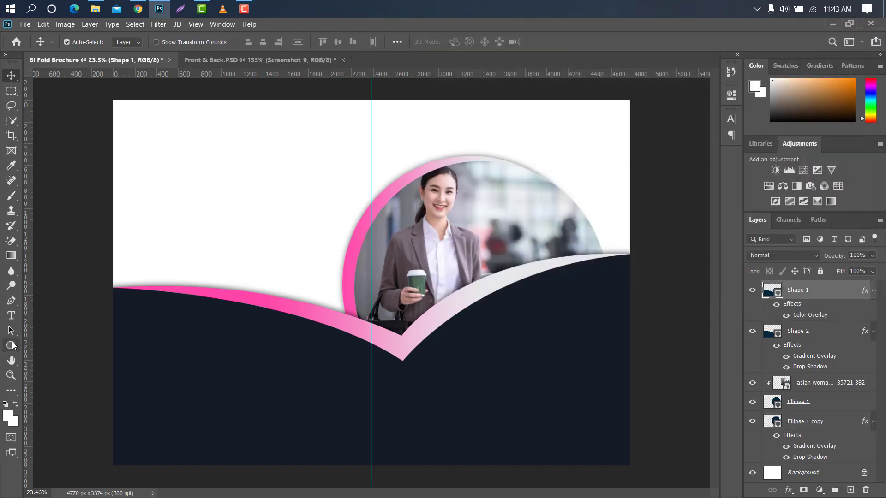
Draw a white-filled circle, Ellipse 2, on the navy lower-right area and scale it to about 152%.
{"action": "left_click", "coordinate": [12, 345]}
{"action": "left_click", "coordinate": [103, 369]}
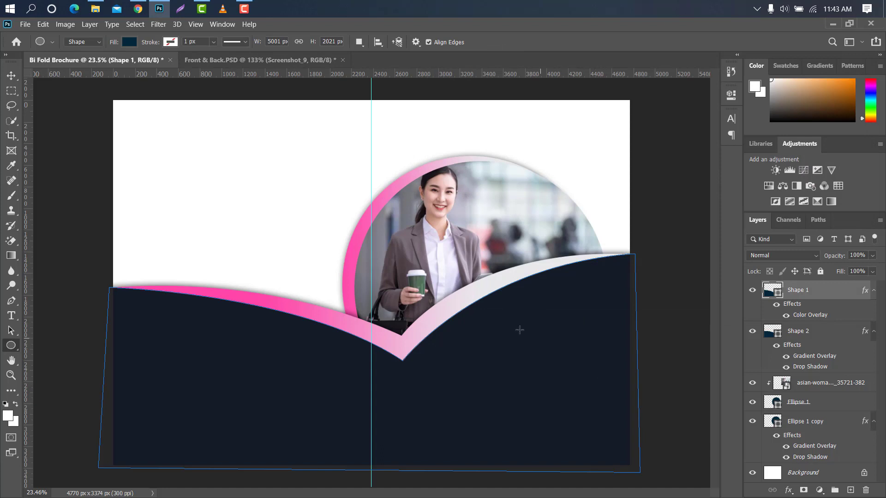
{"action": "left_click_drag", "start_coordinate": [507, 322], "coordinate": [610, 419]}
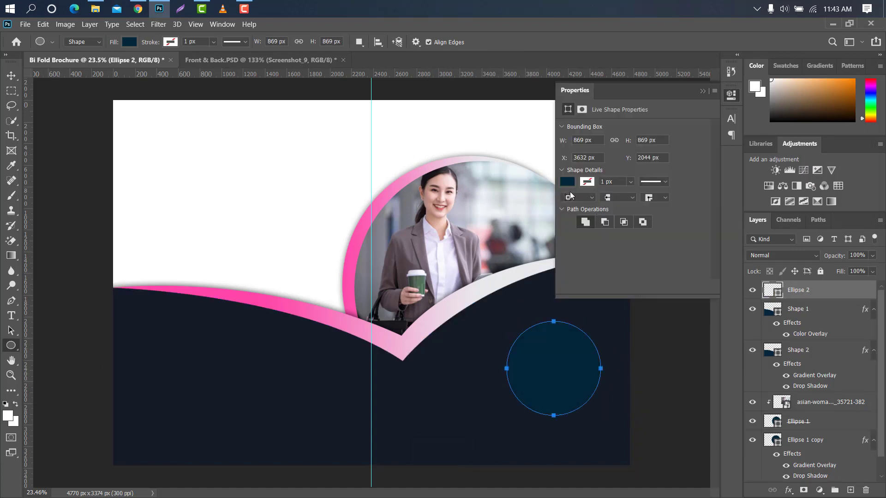
{"action": "left_click", "coordinate": [568, 182]}
{"action": "left_click", "coordinate": [582, 243]}
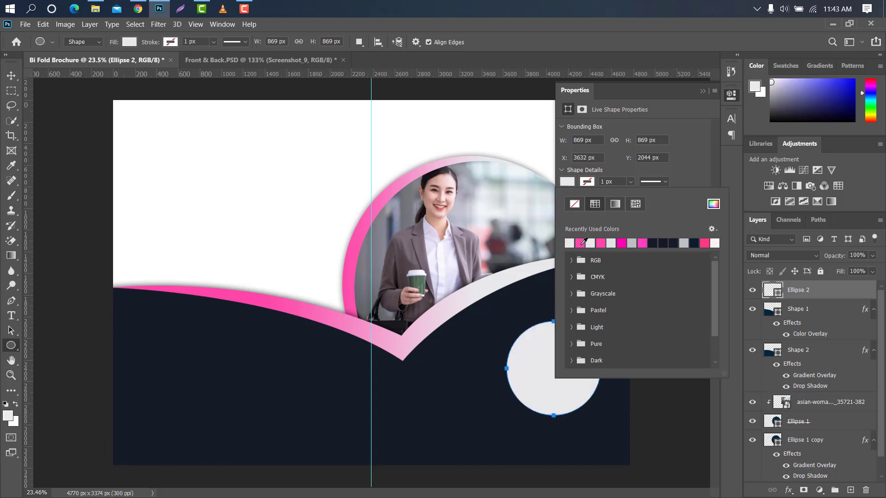
{"action": "left_click", "coordinate": [711, 91]}
{"action": "key", "text": "v"}
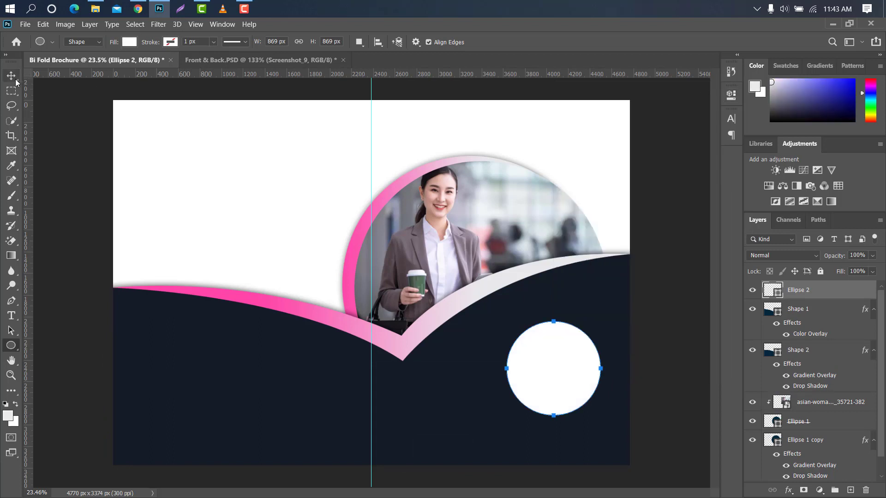
{"action": "key", "text": "ctrl+t"}
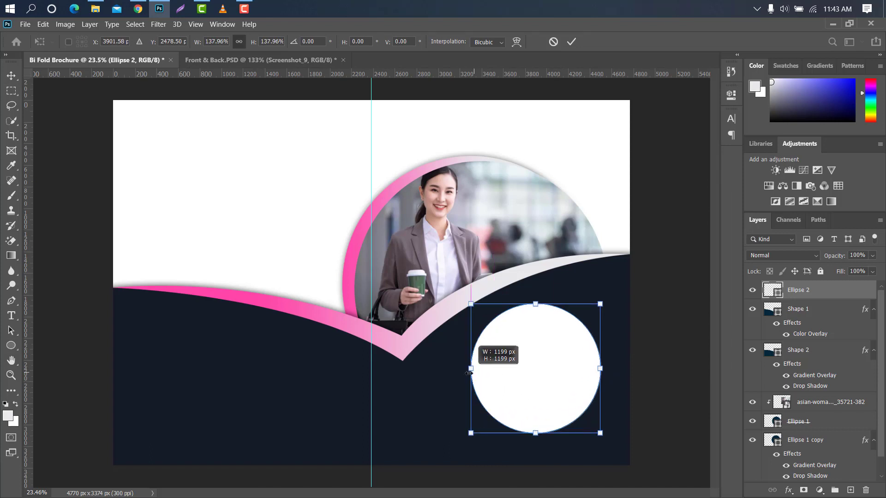
{"action": "left_click_drag", "start_coordinate": [507, 368], "coordinate": [470, 374]}
{"action": "left_click_drag", "start_coordinate": [540, 354], "coordinate": [553, 361]}
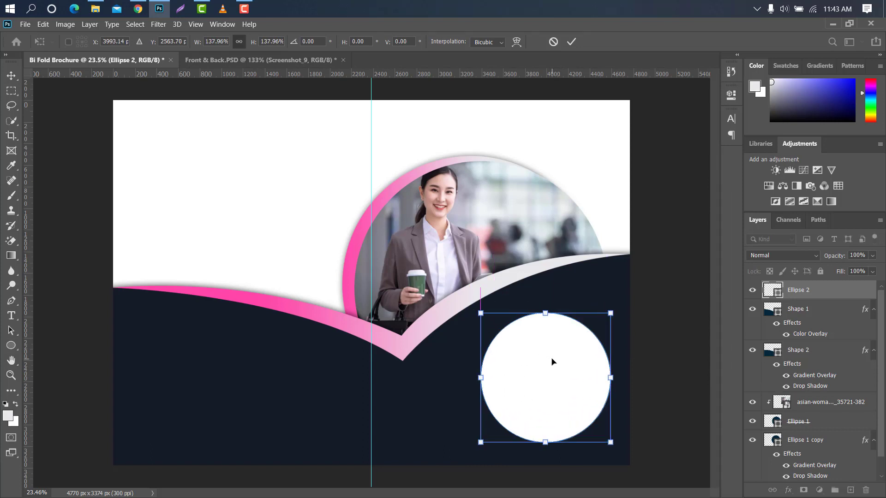
{"action": "left_click_drag", "start_coordinate": [548, 314], "coordinate": [545, 300]}
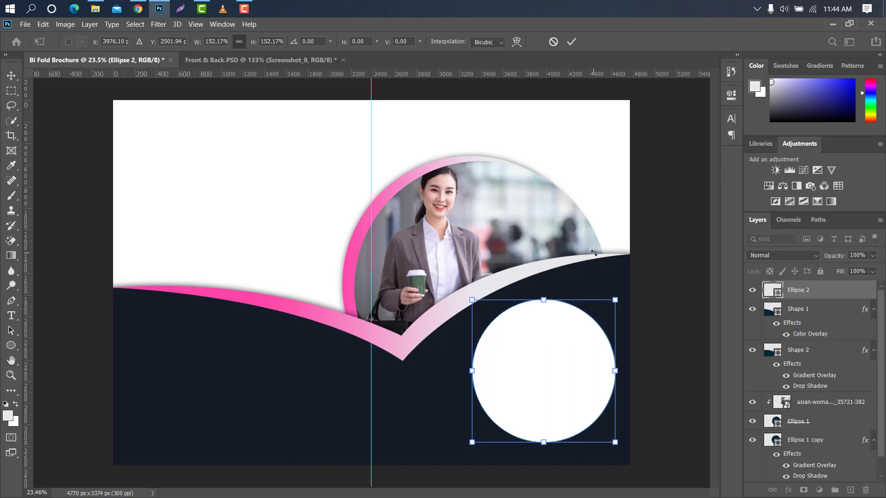
{"action": "left_click", "coordinate": [571, 42]}
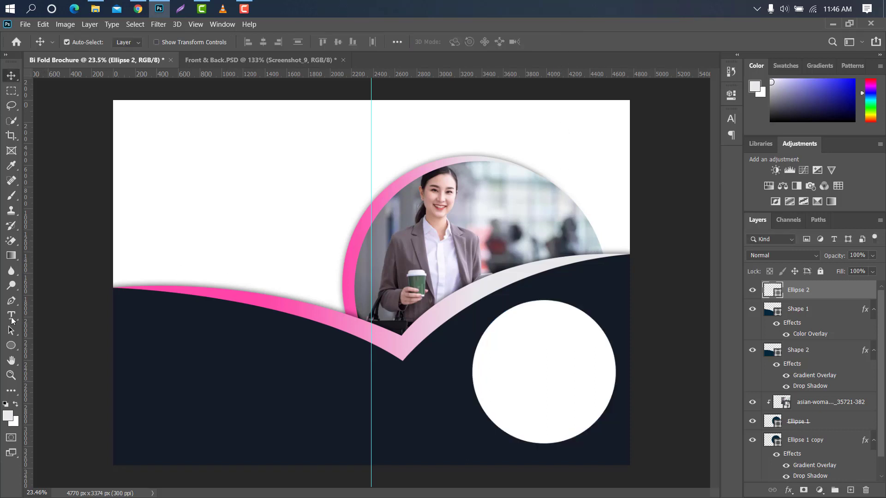
Add a 51 pt HEADLINE text line in dark #151c28 at the top of the right panel.
{"action": "left_click", "coordinate": [11, 319]}
{"action": "left_click", "coordinate": [460, 42]}
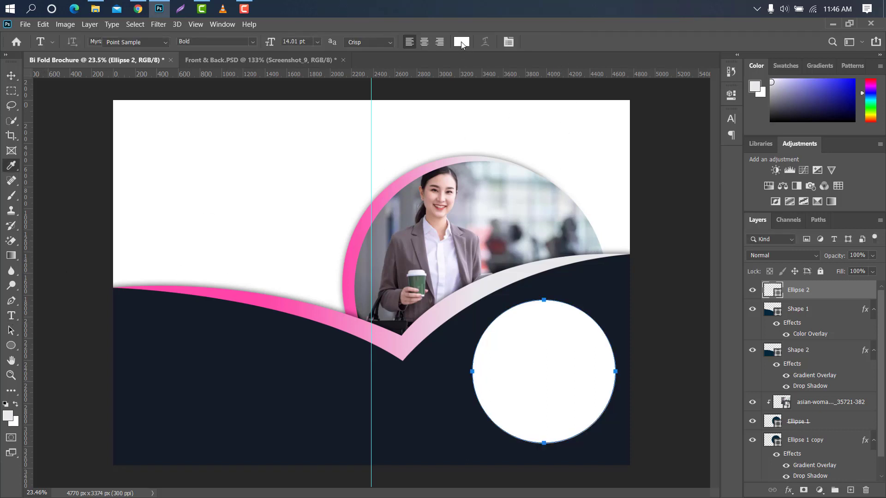
{"action": "left_click", "coordinate": [286, 389]}
{"action": "left_click", "coordinate": [842, 61]}
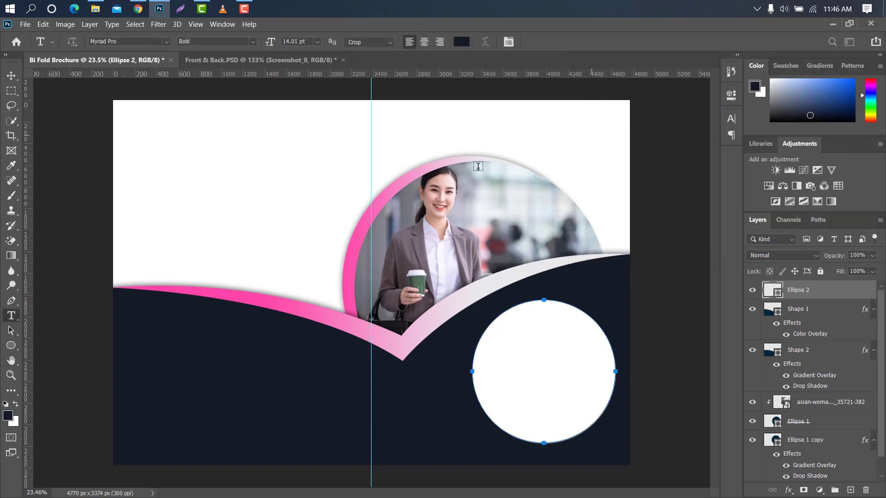
{"action": "left_click", "coordinate": [429, 119]}
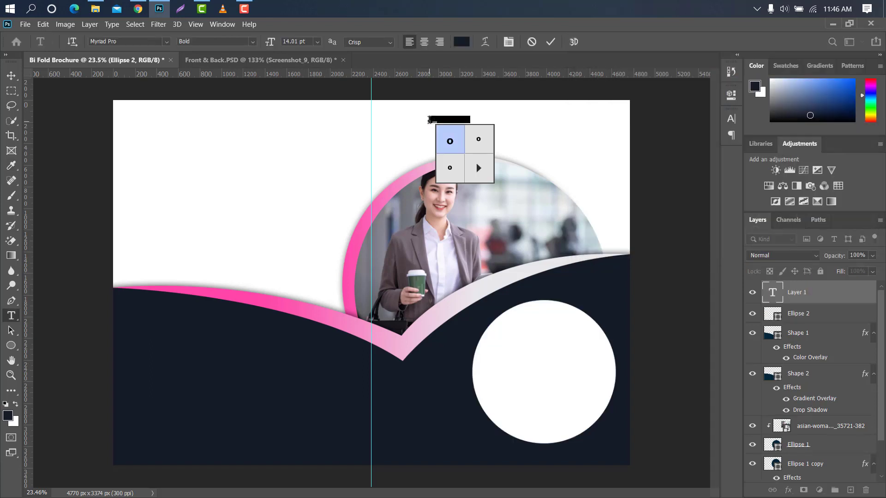
{"action": "left_click_drag", "start_coordinate": [269, 40], "coordinate": [676, 144]}
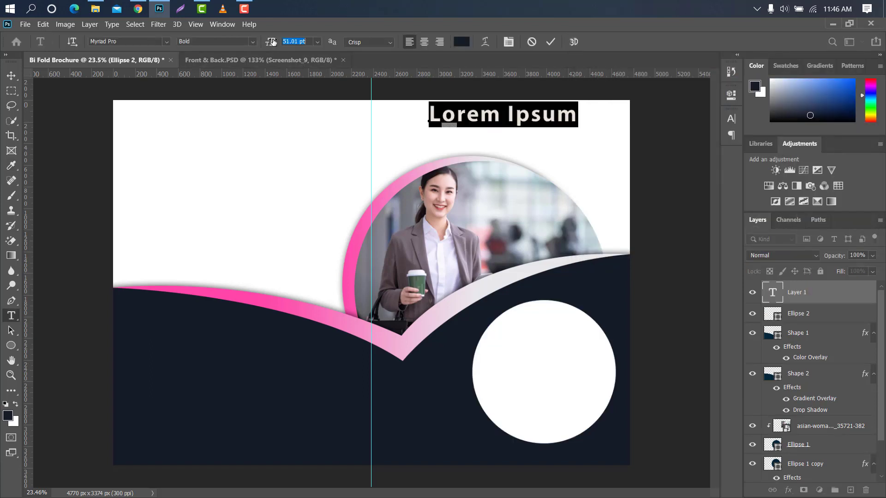
{"action": "key", "text": "BackSpace"}
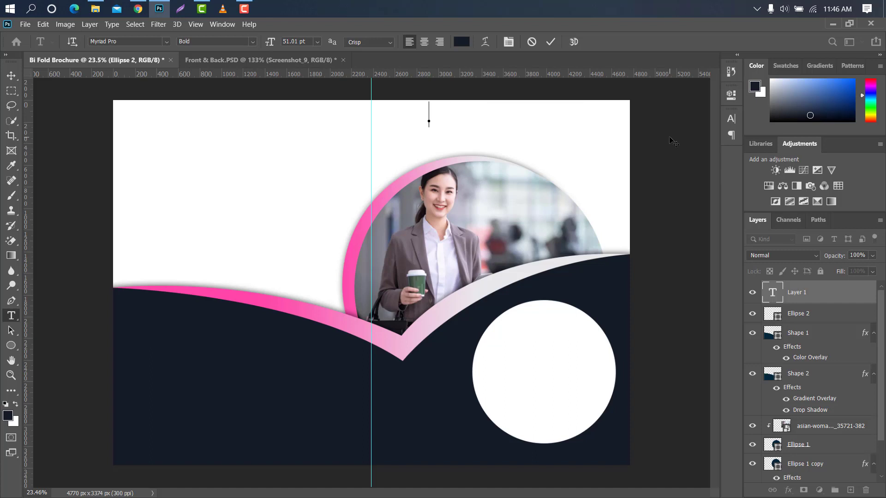
{"action": "type", "text": "HEADLINE"}
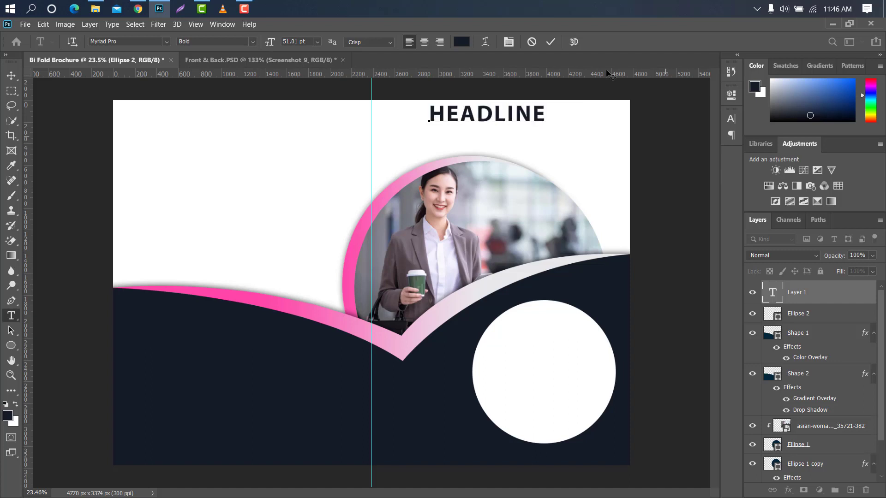
{"action": "left_click", "coordinate": [552, 43]}
Set HEADLINE to Myriad Pro Regular with tracking 0.
{"action": "left_click", "coordinate": [731, 119]}
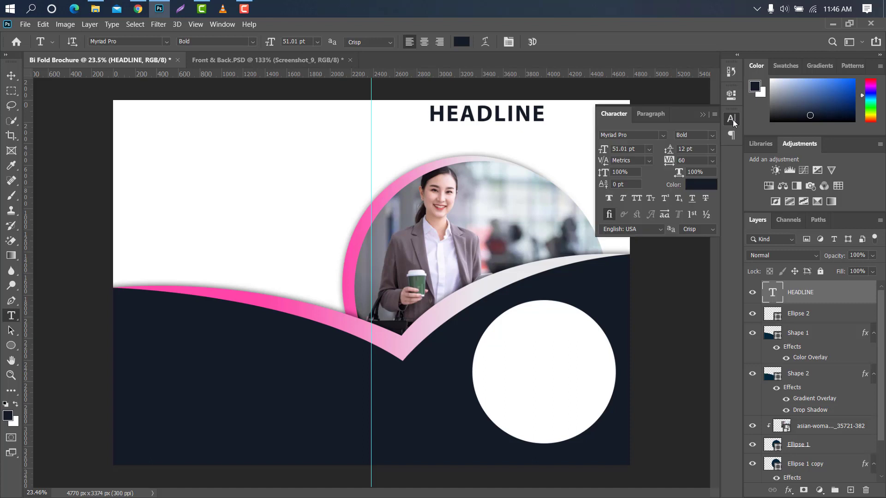
{"action": "left_click", "coordinate": [711, 135]}
{"action": "left_click", "coordinate": [703, 145]}
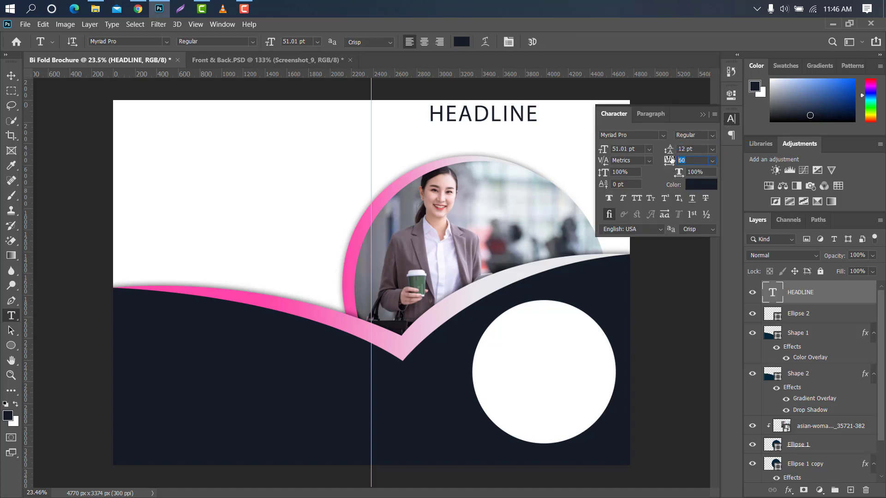
{"action": "type", "text": "0"}
{"action": "left_click", "coordinate": [703, 116]}
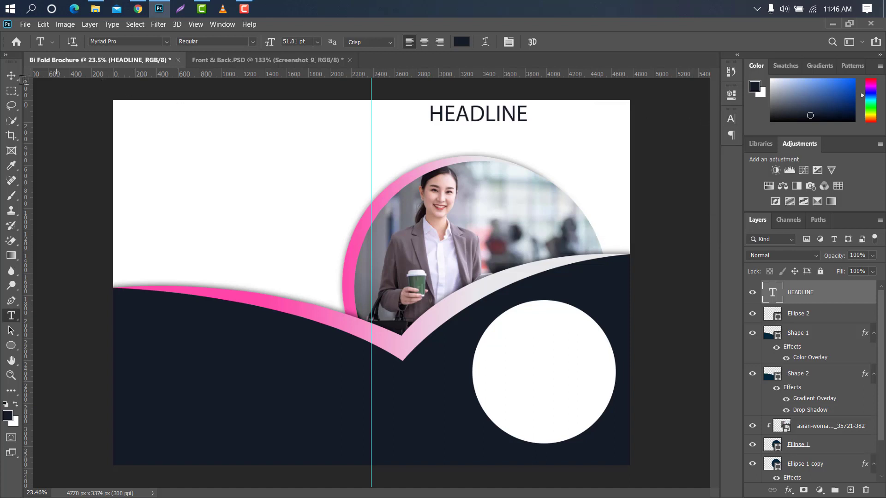
Enlarge HEADLINE to 124% and move it into the top-right corner.
{"action": "key", "text": "v"}
{"action": "key", "text": "ctrl+t"}
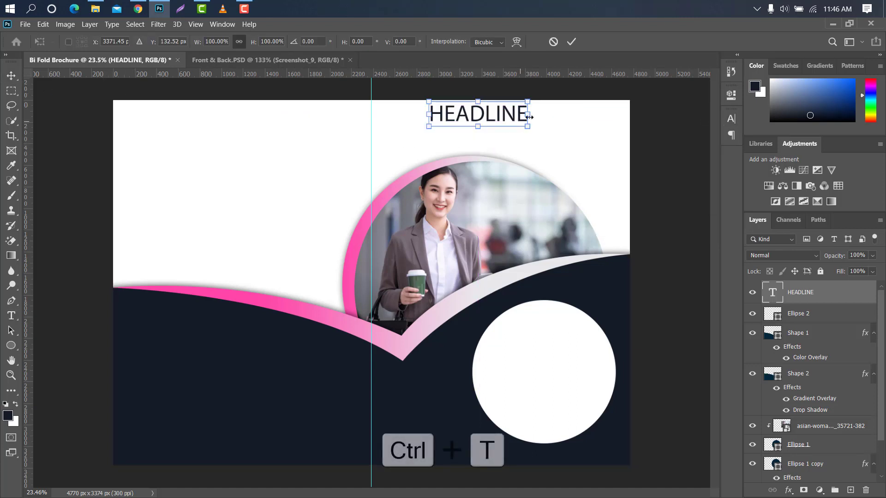
{"action": "left_click_drag", "start_coordinate": [553, 118], "coordinate": [552, 121]}
{"action": "left_click_drag", "start_coordinate": [438, 115], "coordinate": [502, 122]}
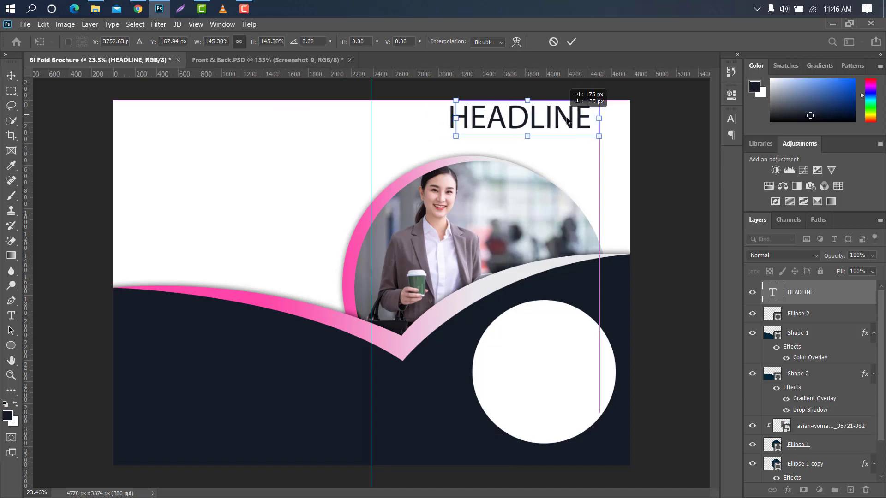
{"action": "left_click", "coordinate": [572, 42]}
Shrink the Ellipse 1 photo circle to about 96%.
{"action": "left_click", "coordinate": [515, 193]}
{"action": "left_click", "coordinate": [818, 451]}
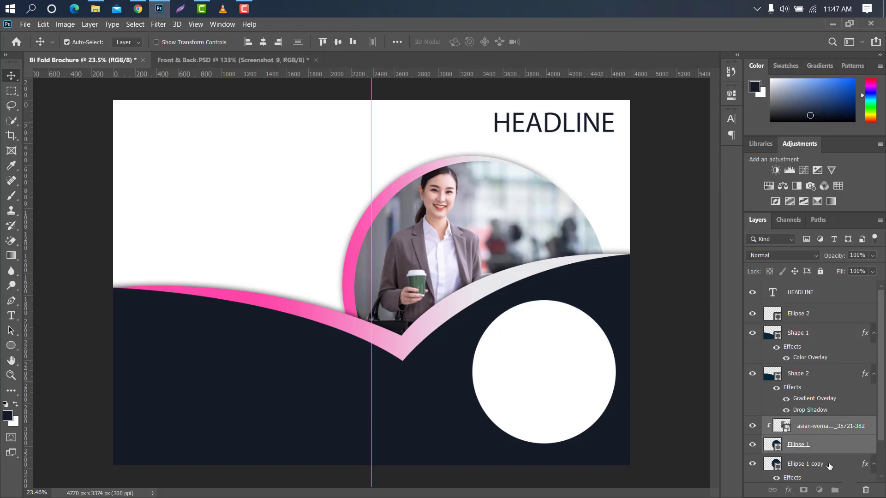
{"action": "key", "text": "ctrl+t"}
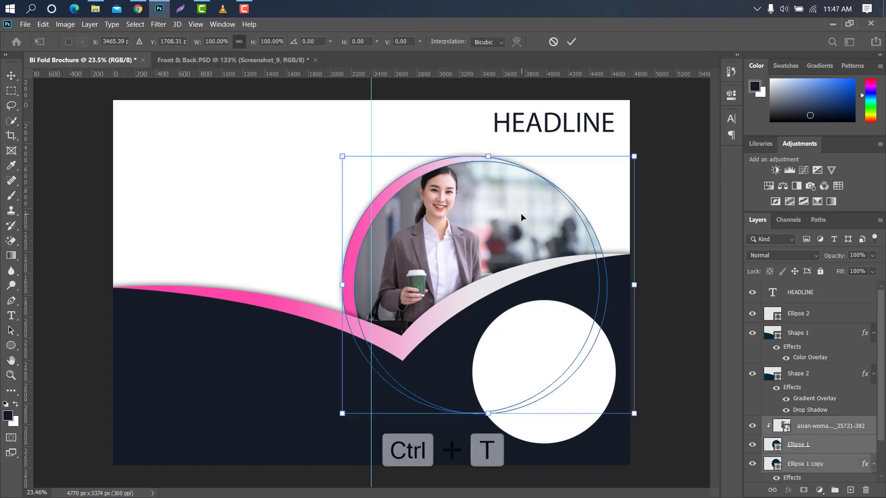
{"action": "left_click_drag", "start_coordinate": [342, 156], "coordinate": [345, 167]}
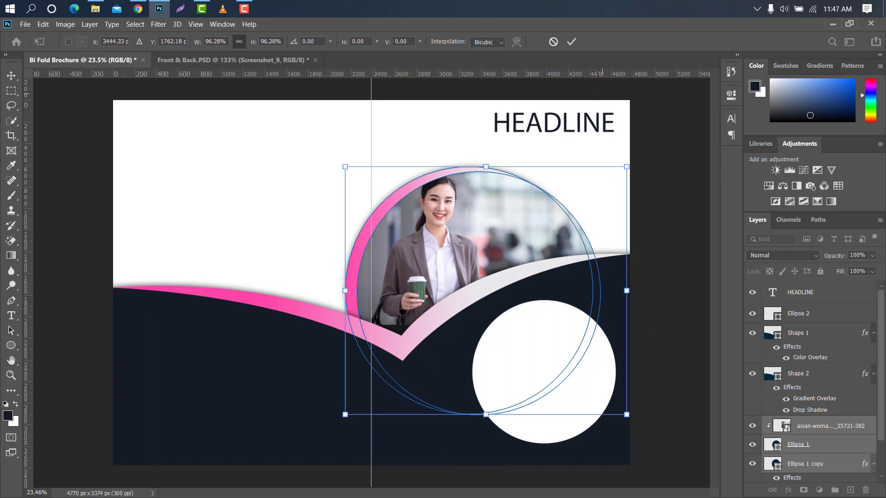
{"action": "left_click", "coordinate": [571, 42]}
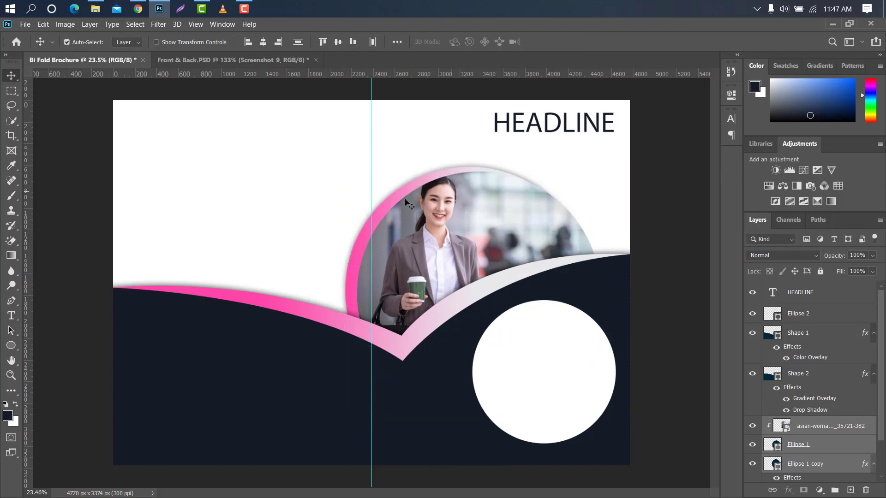
{"action": "left_click", "coordinate": [12, 318]}
Add a LOREM IPSUM subtitle under HEADLINE in All Caps, bold Arial.
{"action": "left_click", "coordinate": [848, 288]}
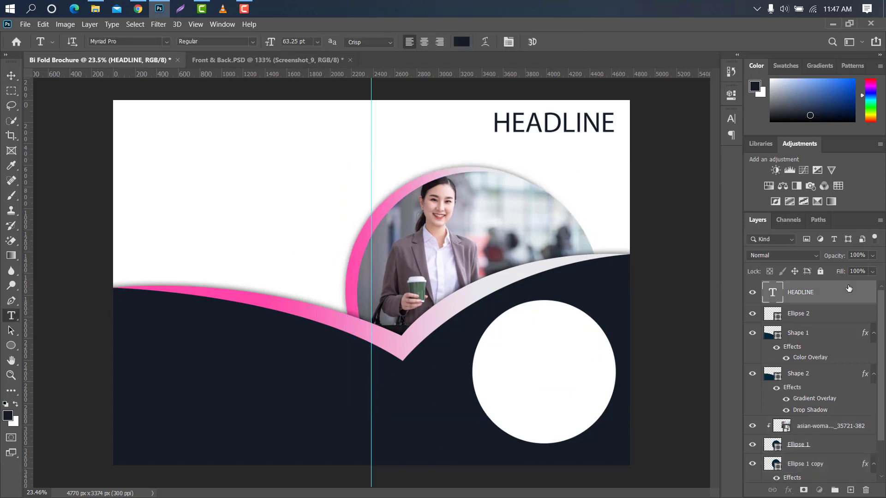
{"action": "left_click", "coordinate": [494, 141]}
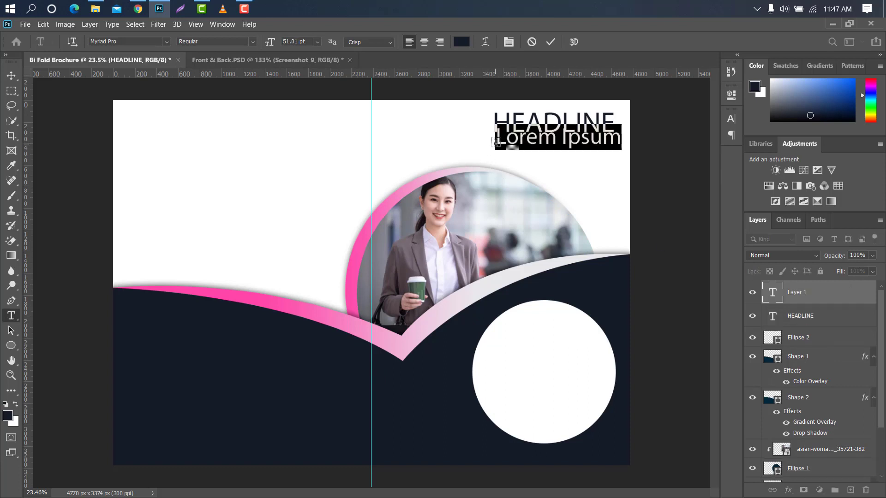
{"action": "left_click", "coordinate": [552, 42]}
{"action": "left_click", "coordinate": [732, 114]}
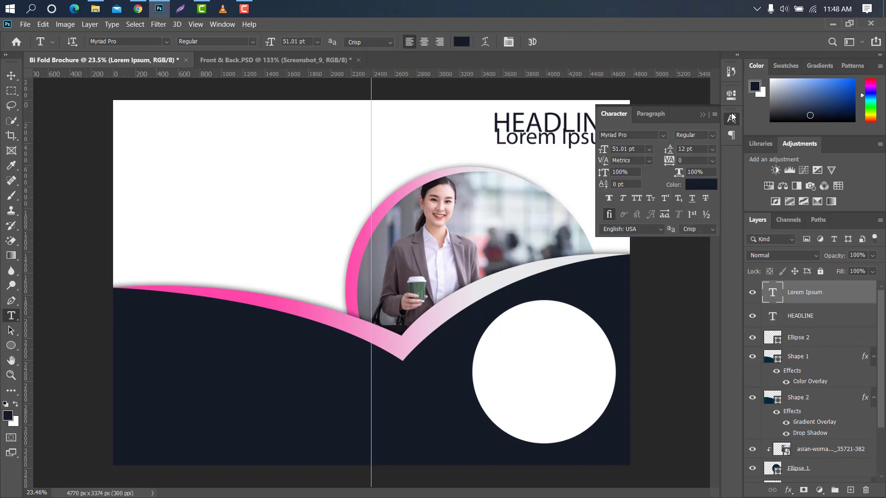
{"action": "left_click", "coordinate": [639, 195]}
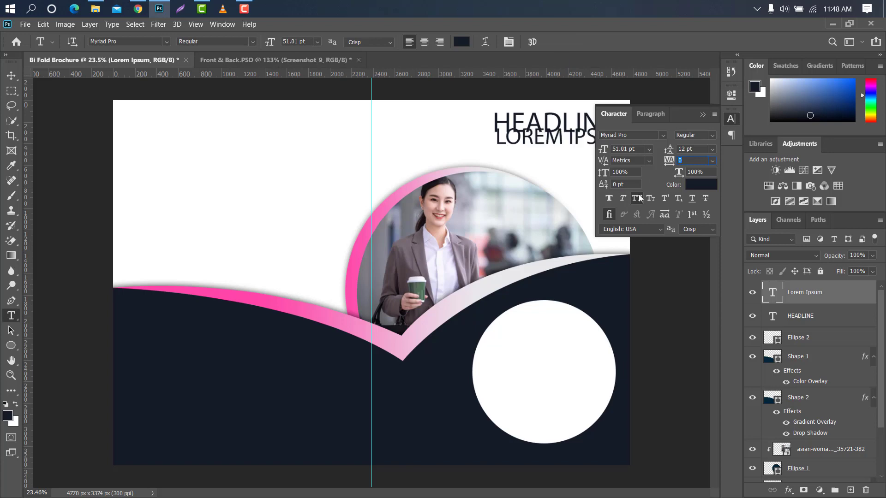
{"action": "left_click", "coordinate": [711, 135]}
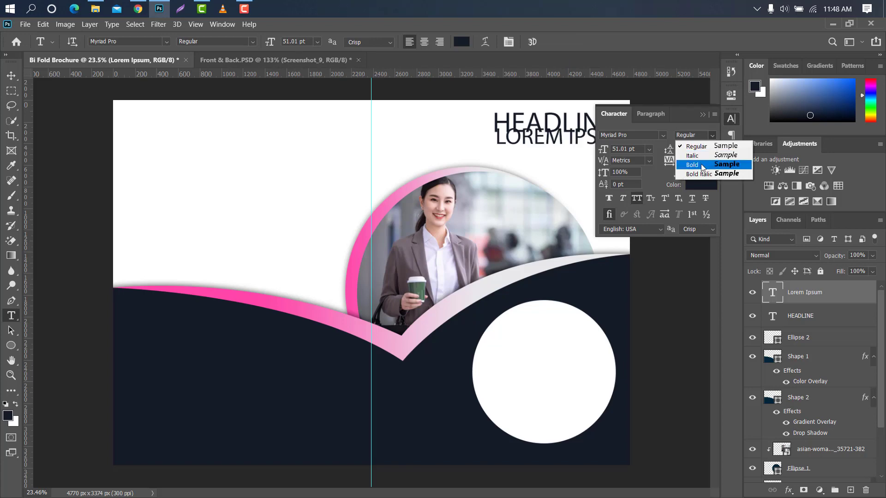
{"action": "left_click", "coordinate": [692, 167]}
{"action": "left_click", "coordinate": [662, 135]}
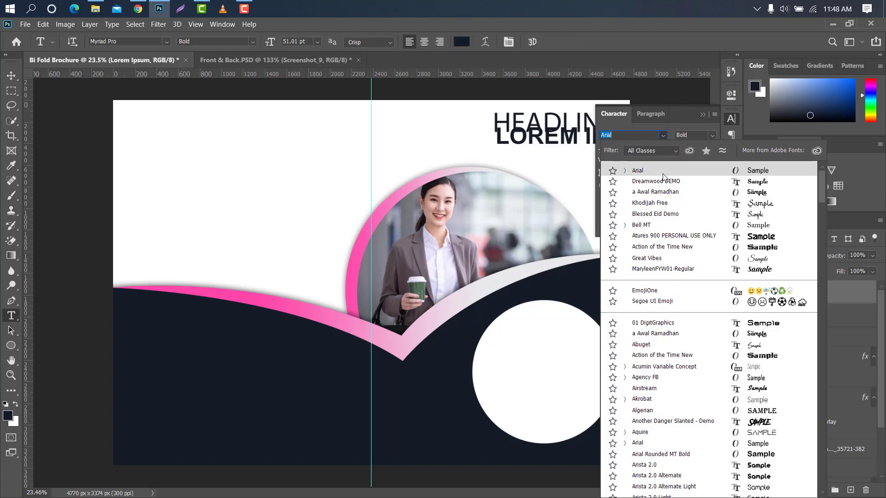
{"action": "left_click", "coordinate": [663, 174]}
{"action": "left_click", "coordinate": [701, 113]}
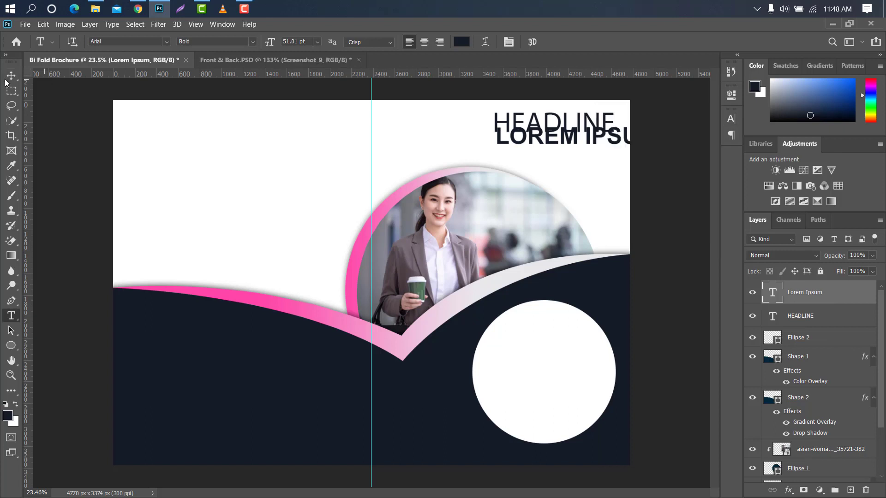
Scale LOREM IPSUM down to sit neatly under HEADLINE.
{"action": "key", "text": "v"}
{"action": "key", "text": "ctrl+t"}
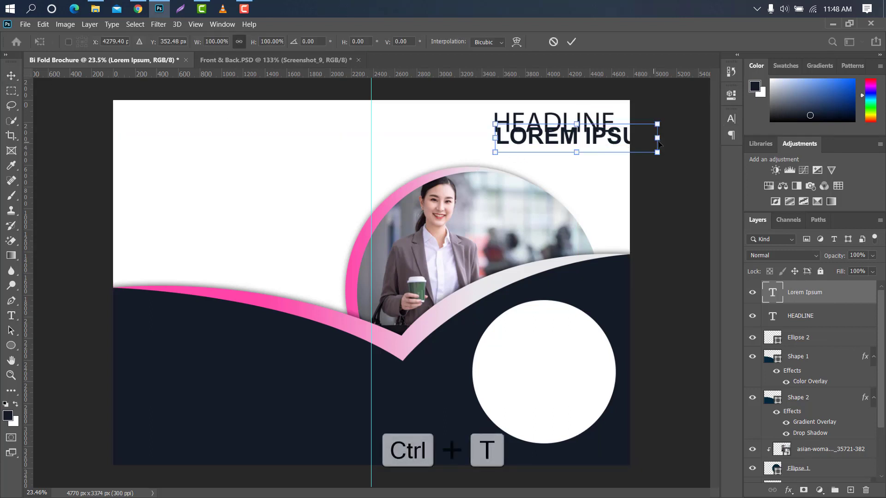
{"action": "left_click_drag", "start_coordinate": [657, 138], "coordinate": [570, 138]}
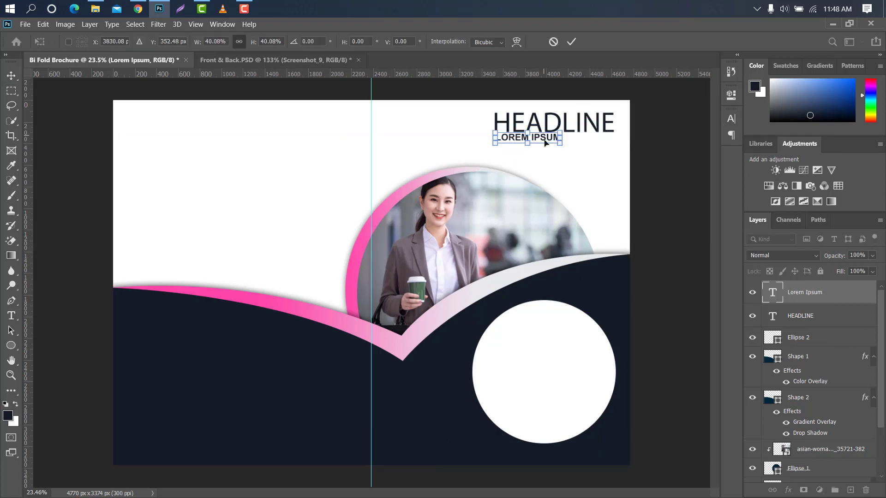
{"action": "left_click", "coordinate": [572, 42]}
Colour the subtitle pink #fe4eab and draw a paragraph text box beneath it.
{"action": "left_click", "coordinate": [732, 118]}
{"action": "left_click", "coordinate": [702, 184]}
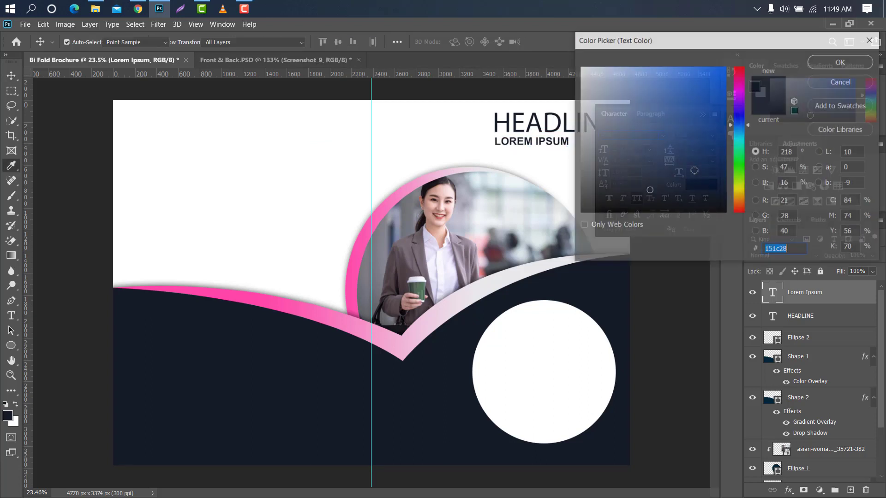
{"action": "left_click", "coordinate": [356, 305]}
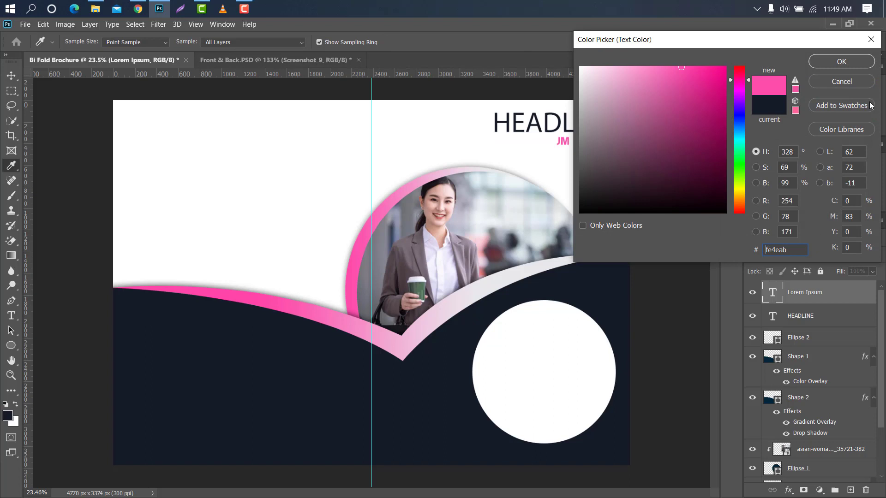
{"action": "left_click", "coordinate": [836, 62]}
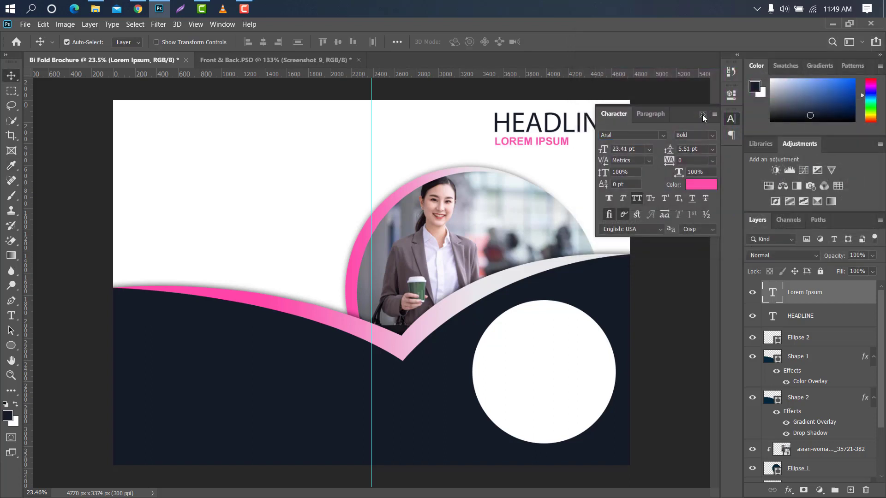
{"action": "left_click", "coordinate": [703, 114]}
{"action": "left_click", "coordinate": [11, 316]}
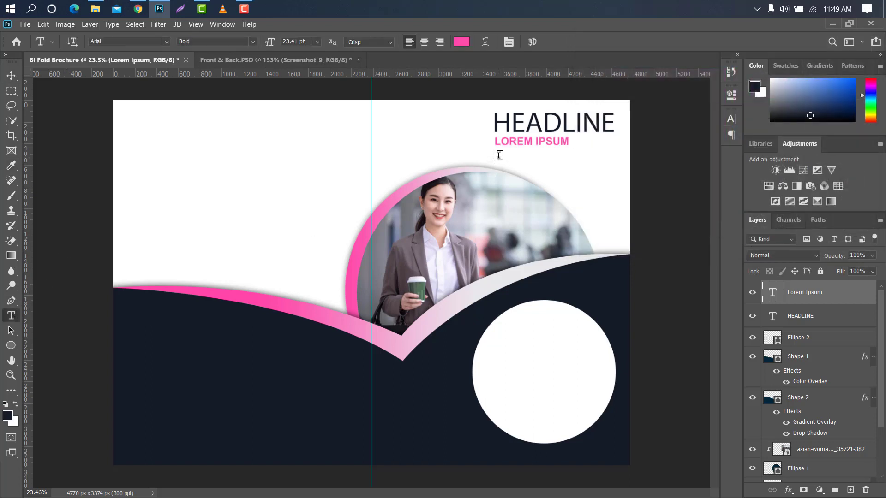
{"action": "left_click_drag", "start_coordinate": [495, 154], "coordinate": [615, 166]}
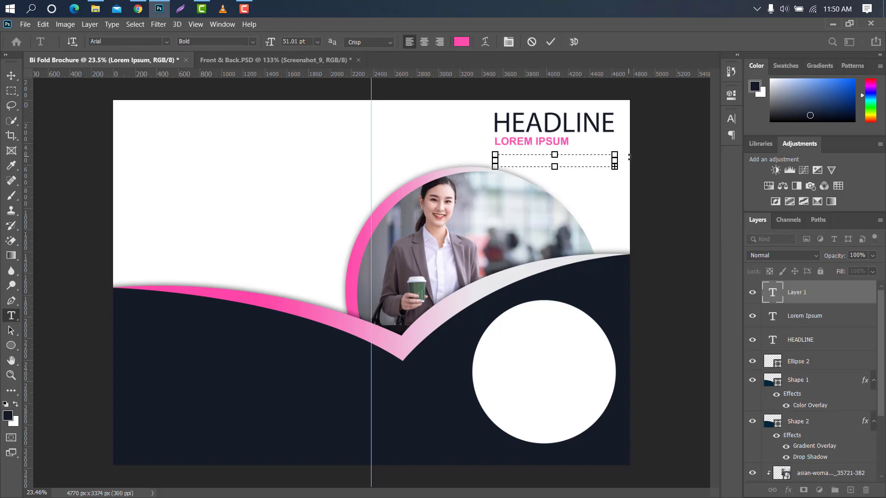
Set the paragraph to 14 pt with 15 pt leading so it wraps onto two lines.
{"action": "left_click", "coordinate": [734, 119]}
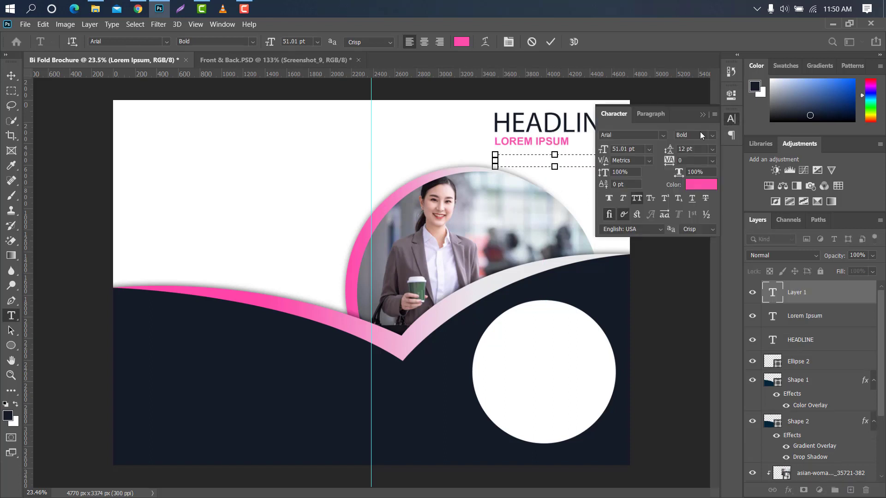
{"action": "left_click_drag", "start_coordinate": [668, 152], "coordinate": [674, 152]}
{"action": "left_click_drag", "start_coordinate": [603, 149], "coordinate": [581, 148]}
{"action": "left_click_drag", "start_coordinate": [673, 149], "coordinate": [670, 148]}
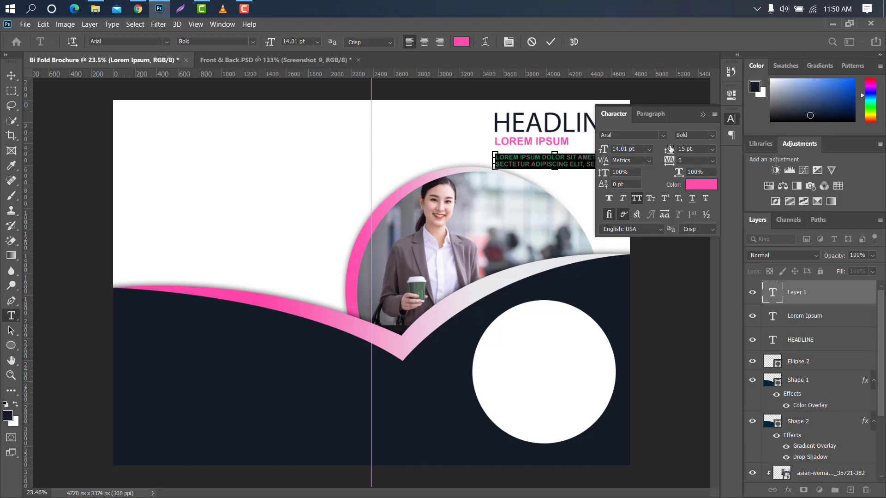
{"action": "left_click", "coordinate": [702, 115]}
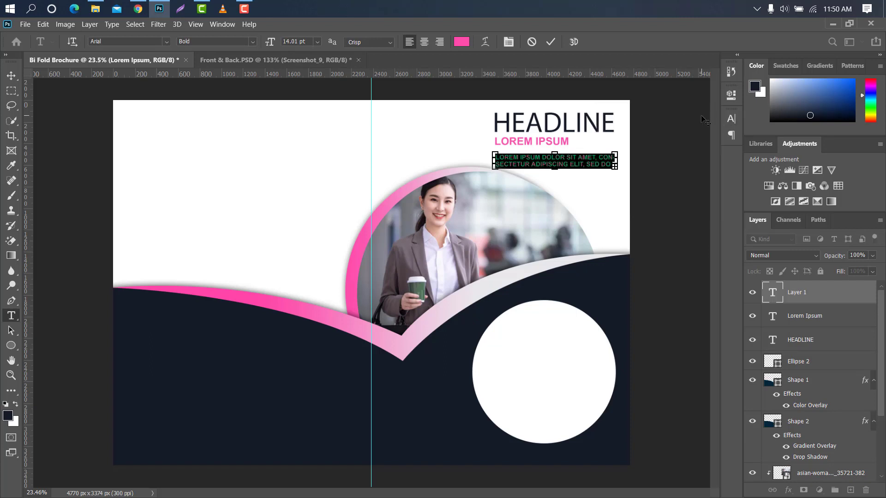
{"action": "left_click", "coordinate": [551, 42]}
Scale the paragraph to about 74% and widen its tracking to 120.
{"action": "key", "text": "v"}
{"action": "key", "text": "ctrl+t"}
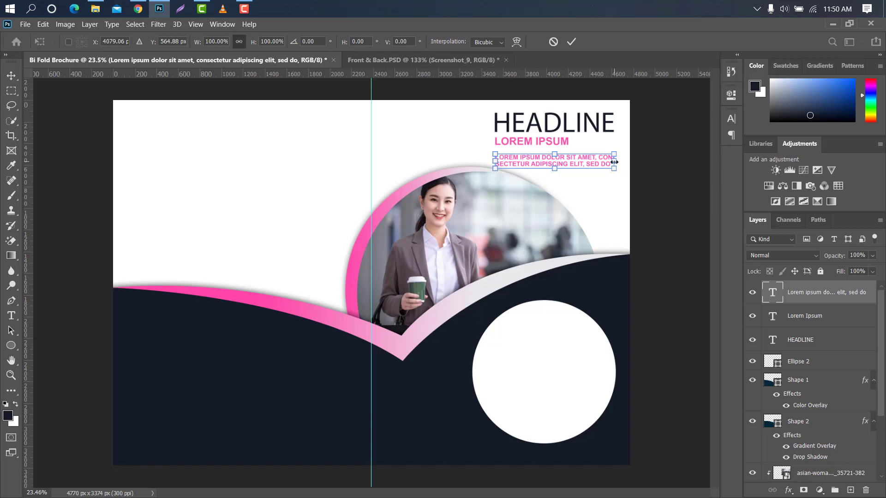
{"action": "left_click_drag", "start_coordinate": [614, 162], "coordinate": [608, 126]}
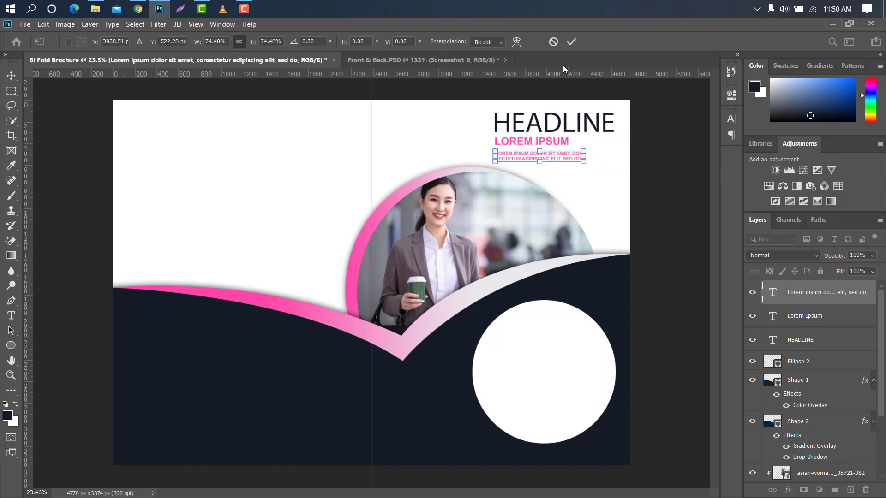
{"action": "left_click", "coordinate": [572, 42]}
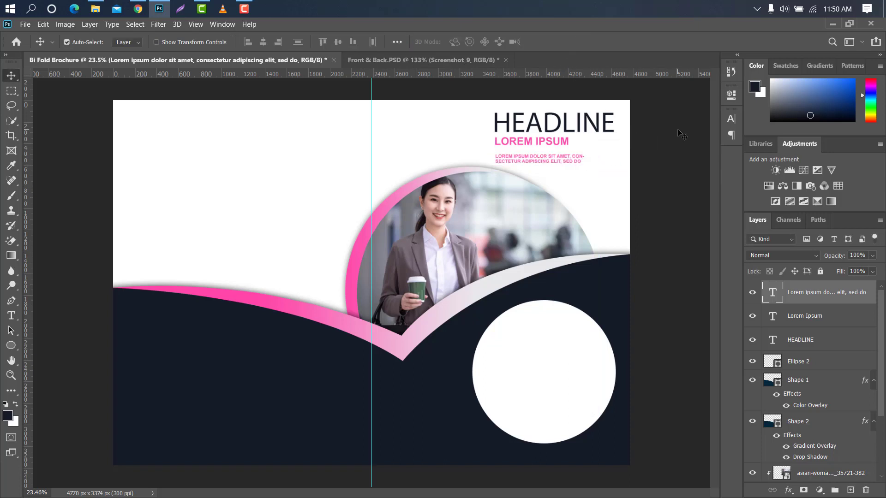
{"action": "left_click", "coordinate": [732, 118]}
{"action": "left_click_drag", "start_coordinate": [670, 161], "coordinate": [701, 160]}
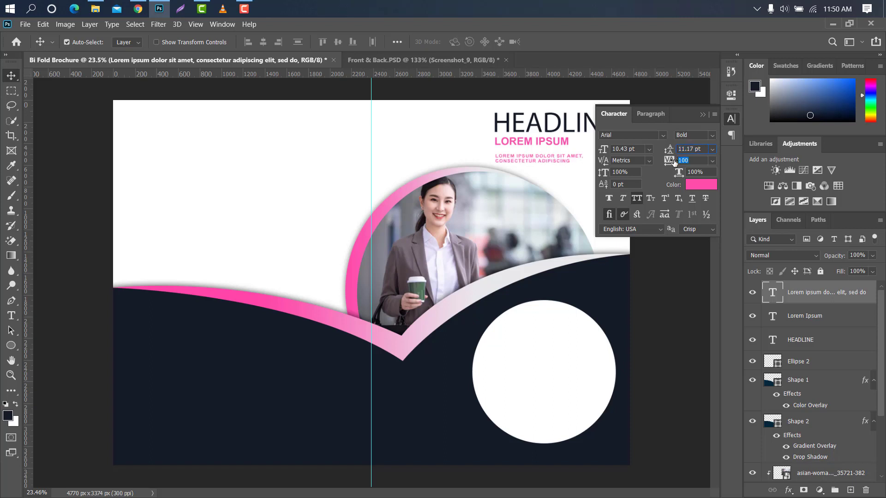
{"action": "left_click", "coordinate": [703, 114]}
Type BUSINESS as a new text line inside the white circle.
{"action": "key", "text": "t"}
{"action": "left_click", "coordinate": [501, 339]}
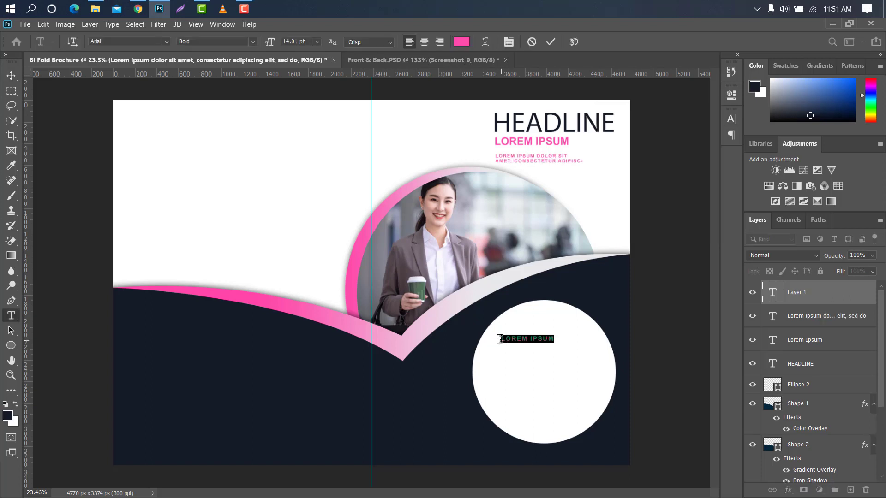
{"action": "key", "text": "BackSpace"}
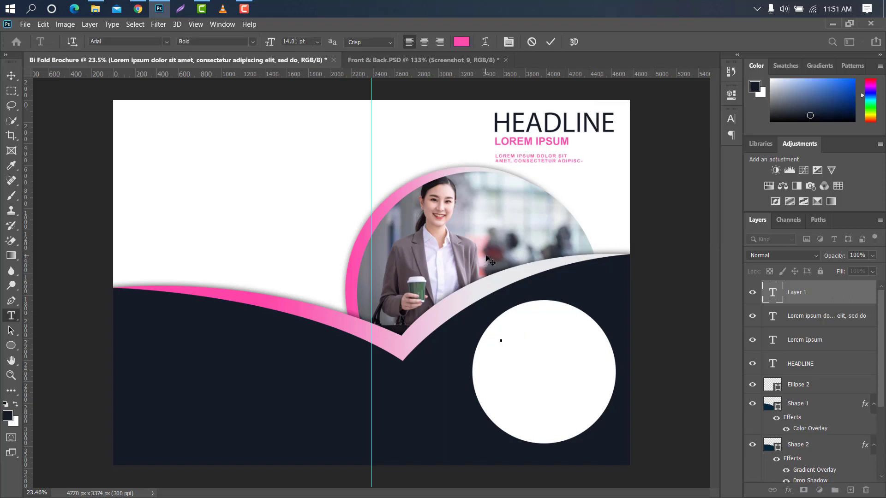
{"action": "type", "text": "BUSINESS"}
{"action": "left_click", "coordinate": [551, 42]}
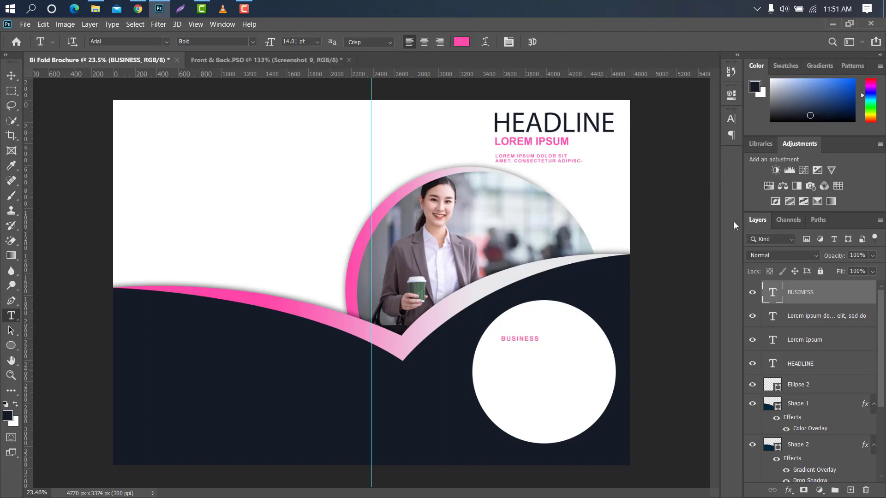
Set BUSINESS to Regular weight in dark navy #151c28.
{"action": "left_click", "coordinate": [730, 121]}
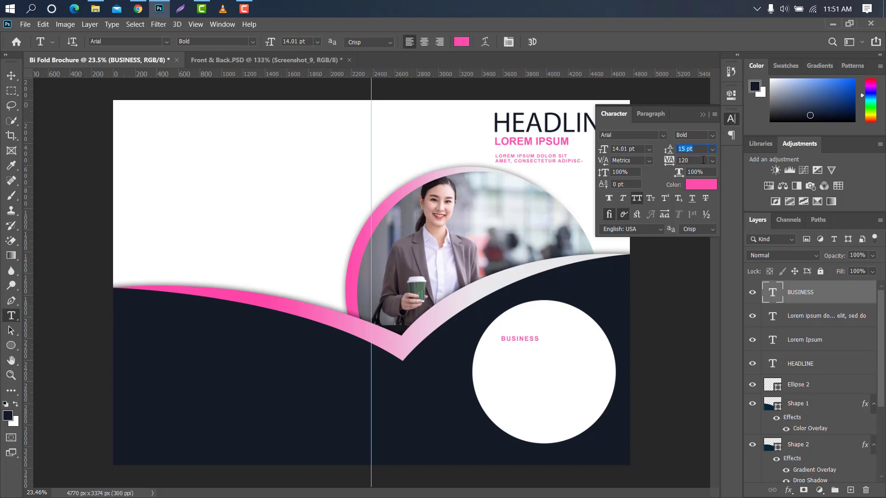
{"action": "left_click", "coordinate": [665, 160]}
{"action": "left_click", "coordinate": [712, 135]}
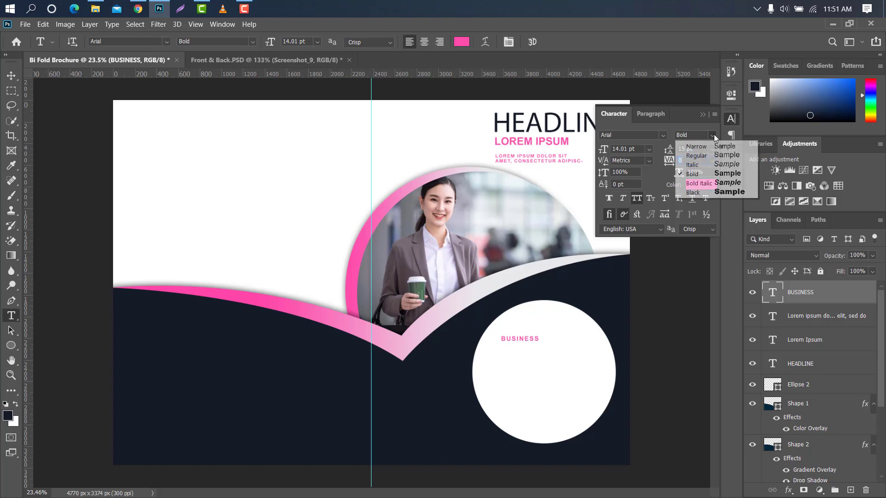
{"action": "left_click", "coordinate": [701, 184]}
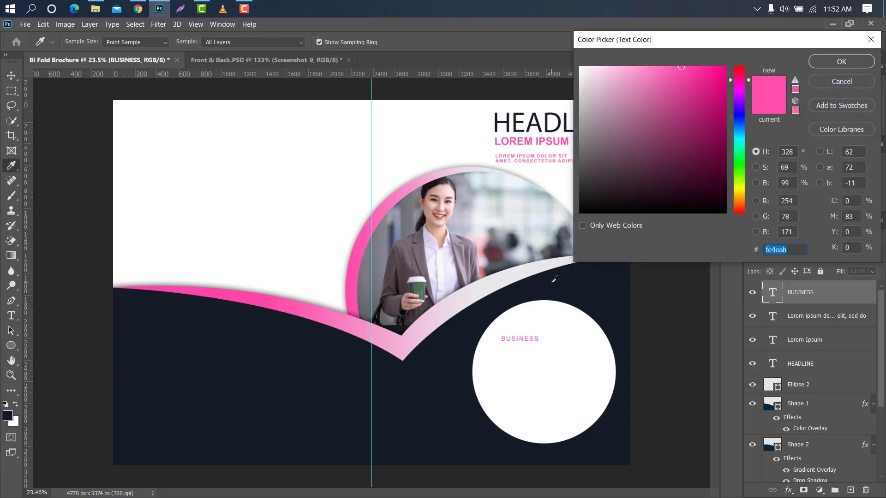
{"action": "left_click", "coordinate": [606, 292]}
{"action": "left_click", "coordinate": [817, 62]}
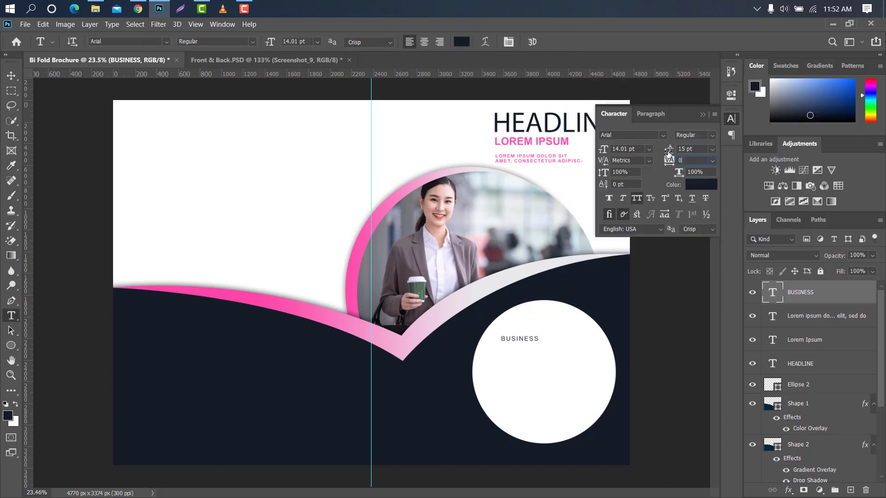
{"action": "left_click", "coordinate": [705, 110]}
{"action": "key", "text": "ctrl+Return"}
Enlarge BUSINESS, centre it in the circle, and duplicate its layer.
{"action": "key", "text": "v"}
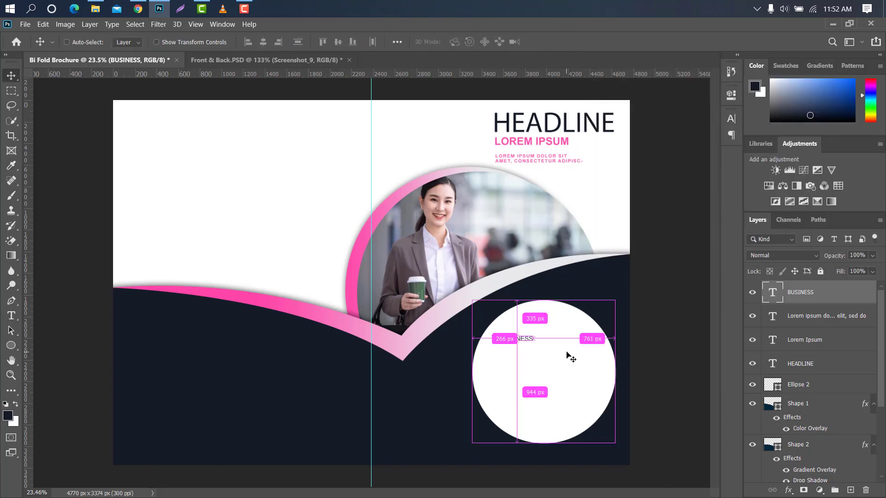
{"action": "key", "text": "ctrl+t"}
{"action": "mouse_move", "coordinate": [536, 340]}
{"action": "left_mouse_down"}
{"action": "mouse_move", "coordinate": [572, 341]}
{"action": "mouse_move", "coordinate": [546, 374]}
{"action": "left_mouse_up"}
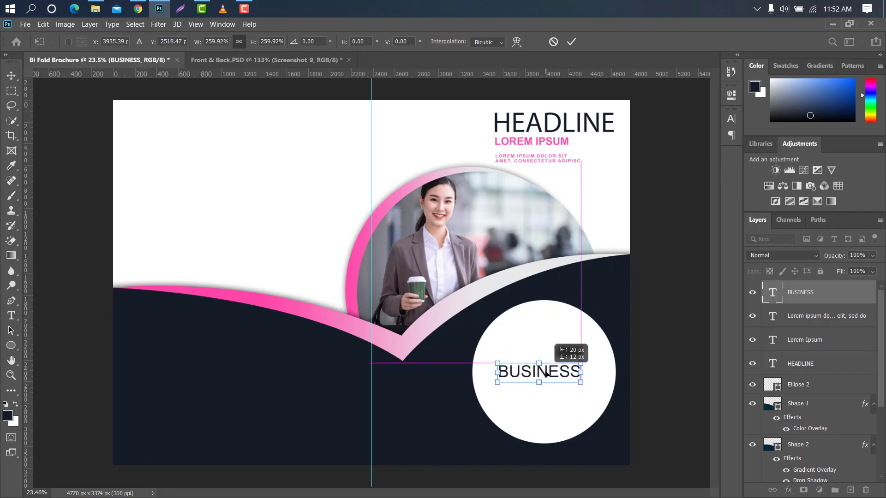
{"action": "left_click", "coordinate": [571, 42]}
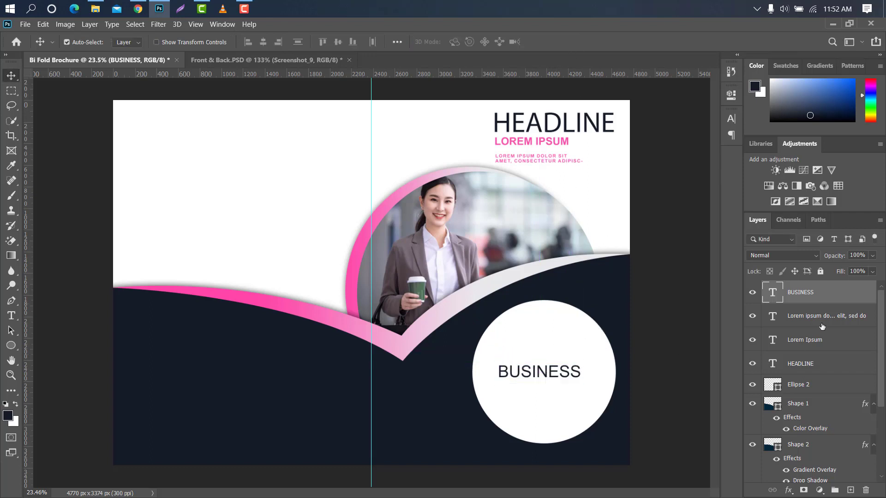
{"action": "mouse_move", "coordinate": [834, 298]}
{"action": "left_mouse_down"}
{"action": "mouse_move", "coordinate": [834, 483]}
{"action": "mouse_move", "coordinate": [851, 490]}
{"action": "left_mouse_up"}
Move the BUSINESS copy below the original and retype it as BROCHURE.
{"action": "key", "text": "ctrl+t"}
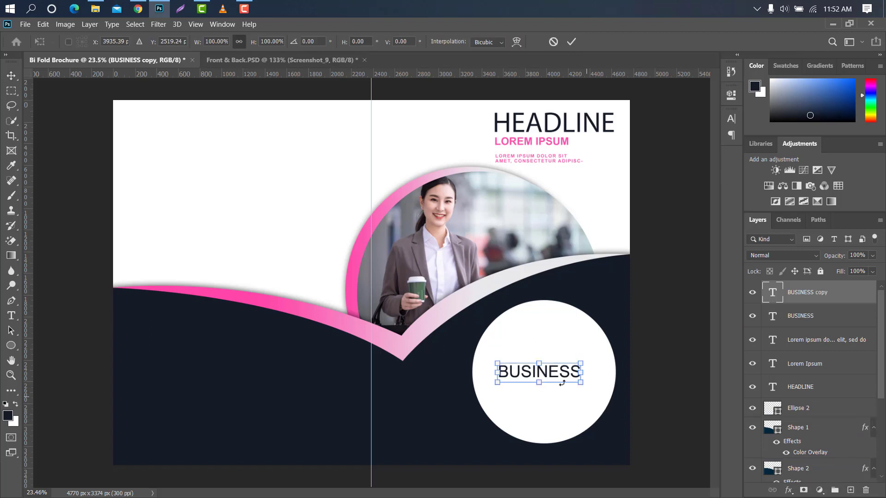
{"action": "left_click_drag", "start_coordinate": [553, 372], "coordinate": [554, 392]}
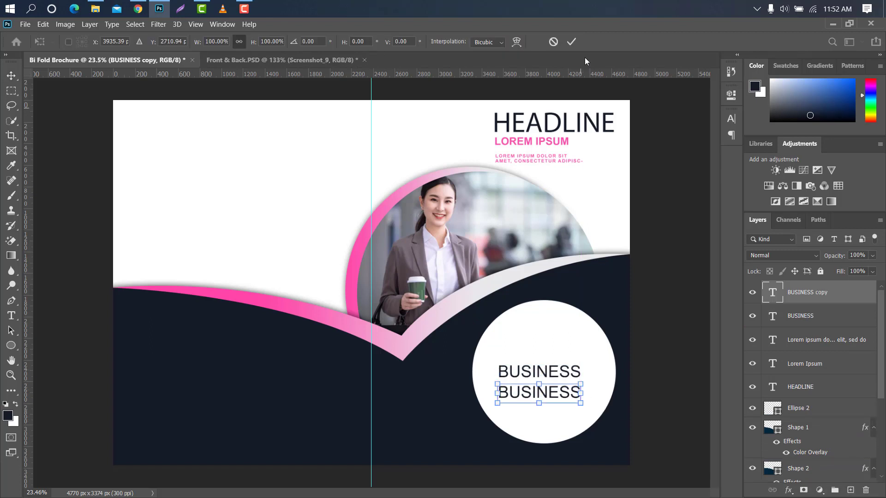
{"action": "left_click", "coordinate": [572, 42]}
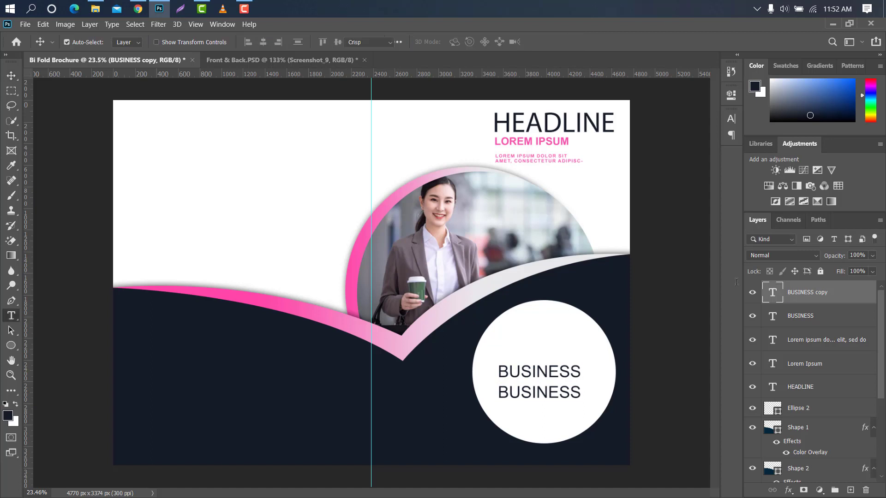
{"action": "double_click", "coordinate": [775, 289]}
{"action": "key", "text": "BackSpace"}
{"action": "type", "text": "BROC"}
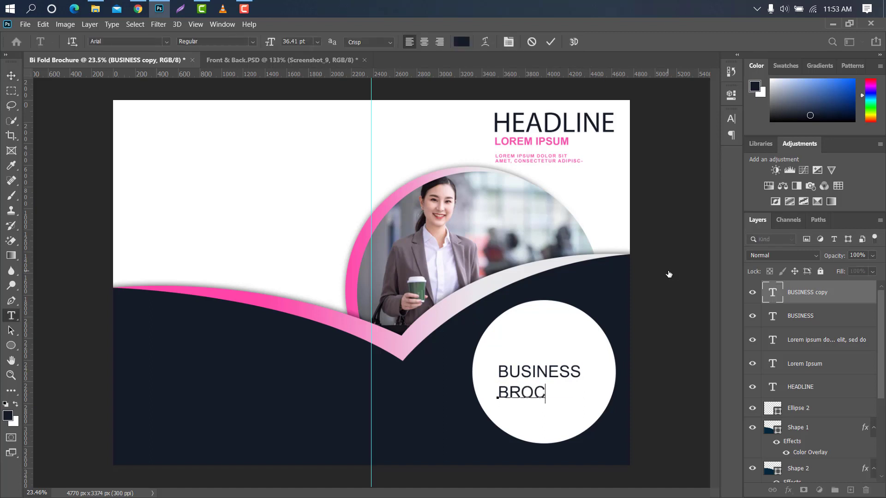
{"action": "type", "text": "HURE"}
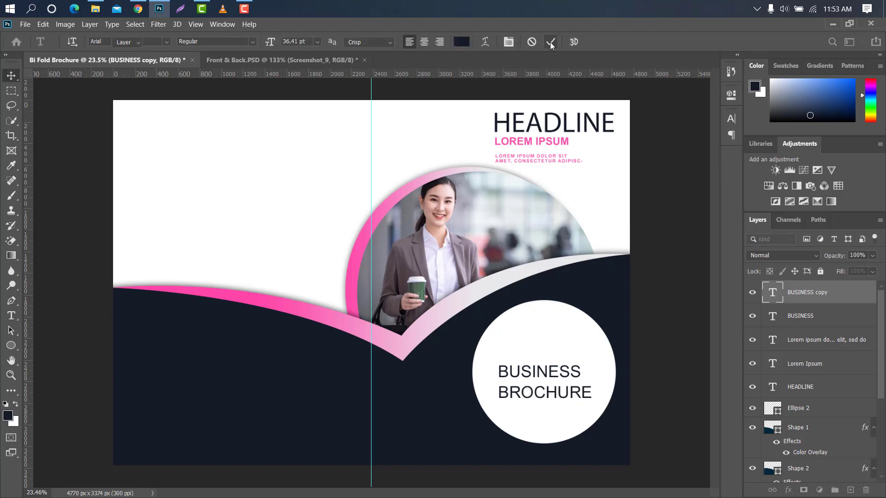
{"action": "left_click", "coordinate": [550, 42]}
Colour BROCHURE pink ff45a8 and bring up the My chanel Logo folder in File Explorer.
{"action": "left_click", "coordinate": [731, 118]}
{"action": "left_click", "coordinate": [699, 186]}
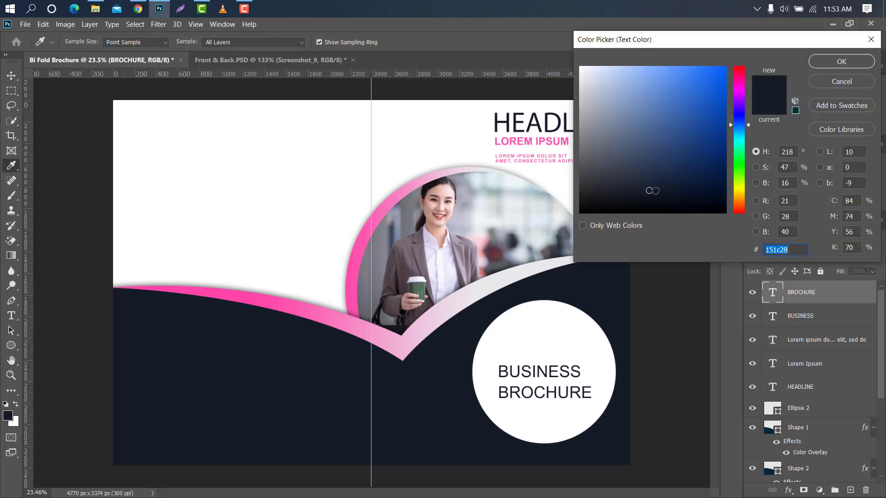
{"action": "left_click", "coordinate": [200, 286]}
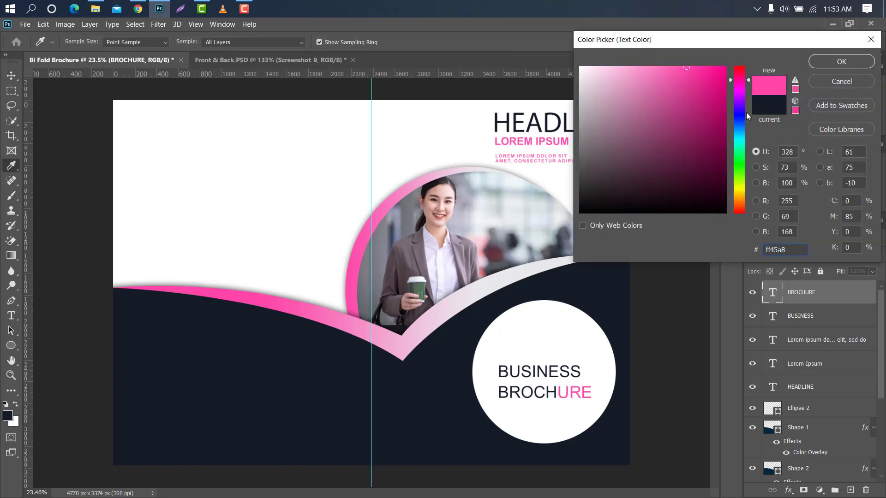
{"action": "left_click", "coordinate": [812, 64]}
{"action": "left_click", "coordinate": [704, 117]}
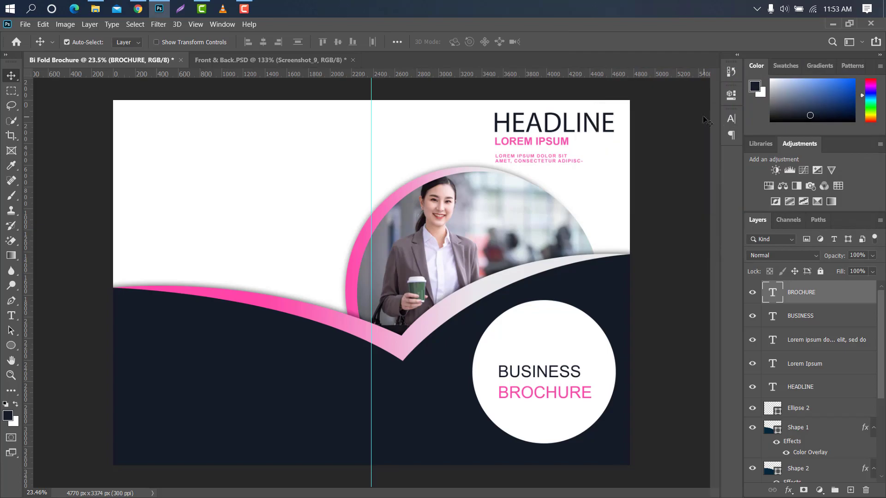
{"action": "left_click", "coordinate": [95, 9]}
Drop my Logo Design png 2.png into the brochure, shrunk and centred above BUSINESS.
{"action": "left_click", "coordinate": [456, 106]}
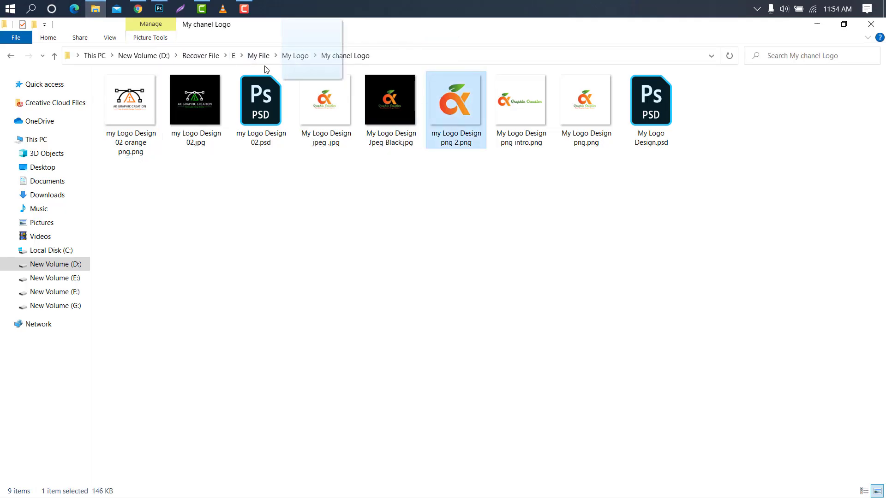
{"action": "left_click", "coordinate": [161, 10]}
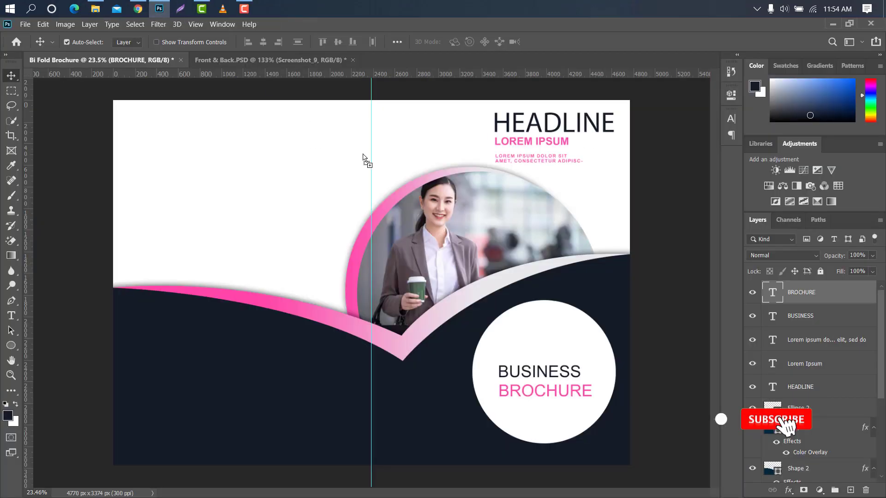
{"action": "left_click_drag", "start_coordinate": [479, 240], "coordinate": [480, 240]}
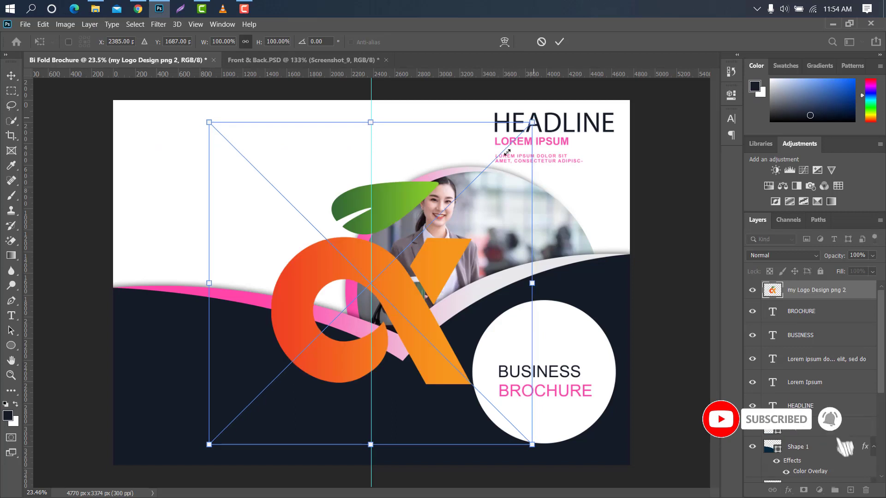
{"action": "mouse_move", "coordinate": [530, 116]}
{"action": "left_mouse_down"}
{"action": "mouse_move", "coordinate": [321, 309]}
{"action": "mouse_move", "coordinate": [245, 408]}
{"action": "mouse_move", "coordinate": [525, 338]}
{"action": "mouse_move", "coordinate": [504, 341]}
{"action": "mouse_move", "coordinate": [532, 363]}
{"action": "left_mouse_up"}
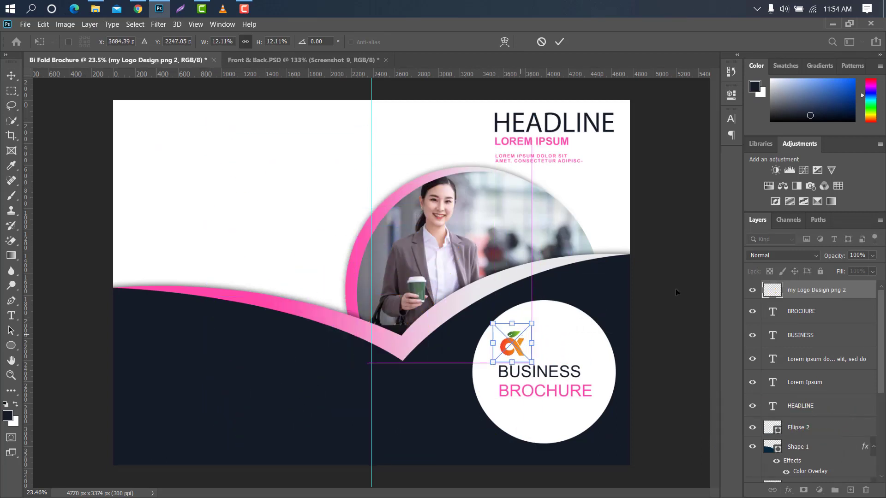
{"action": "left_click", "coordinate": [559, 41]}
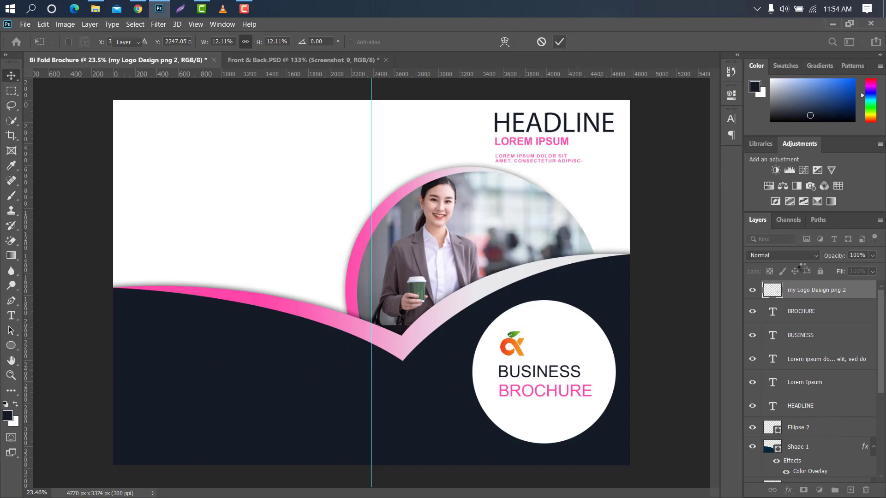
{"action": "double_click", "coordinate": [859, 291]}
Give the logo a pink ff45a8 Color Overlay sampled from the curved band.
{"action": "left_click", "coordinate": [486, 197]}
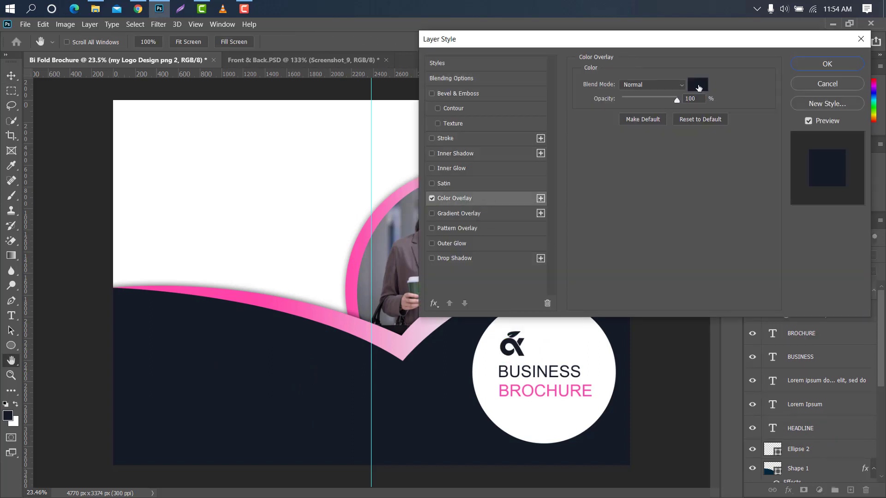
{"action": "left_click", "coordinate": [697, 85]}
{"action": "left_click", "coordinate": [167, 287]}
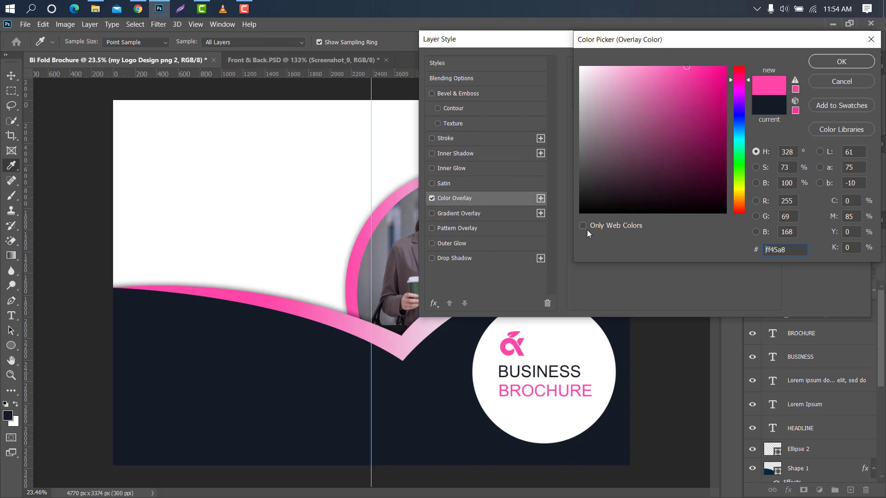
{"action": "left_click", "coordinate": [829, 61]}
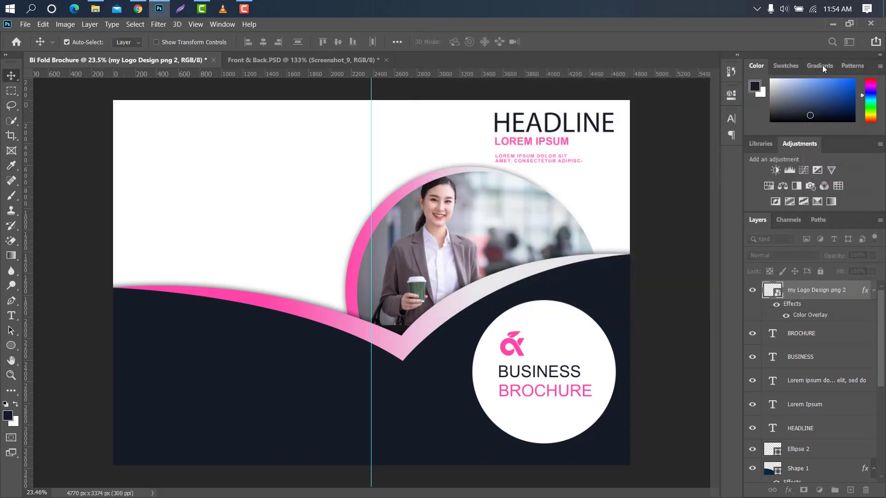
{"action": "left_click", "coordinate": [11, 315]}
Add a Graphic Creation caption beside the logo, All Caps off, in dark navy 151c28.
{"action": "left_click", "coordinate": [531, 350]}
{"action": "type", "text": "GRAPHIC CREATION"}
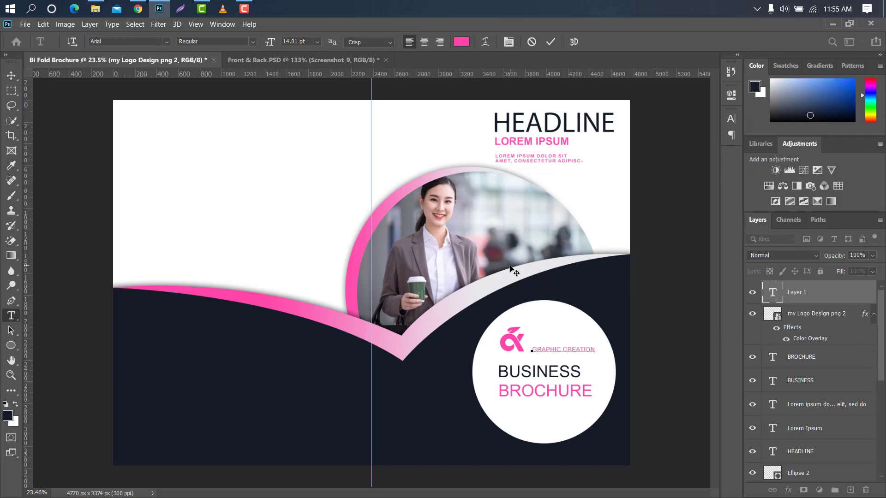
{"action": "left_click", "coordinate": [556, 42]}
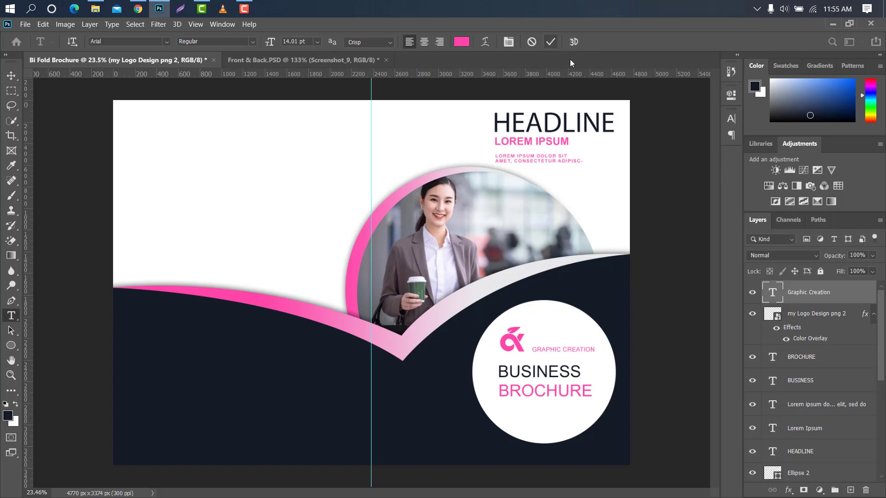
{"action": "left_click", "coordinate": [732, 119]}
{"action": "left_click", "coordinate": [636, 199]}
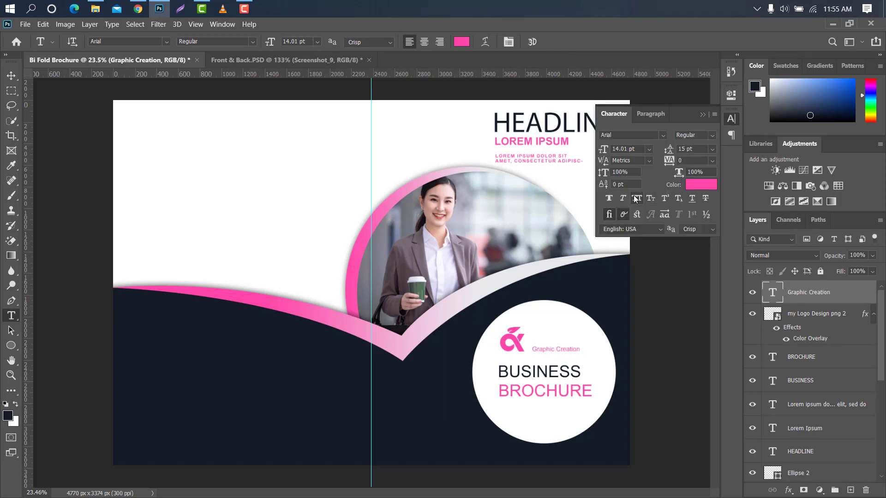
{"action": "left_click", "coordinate": [705, 185]}
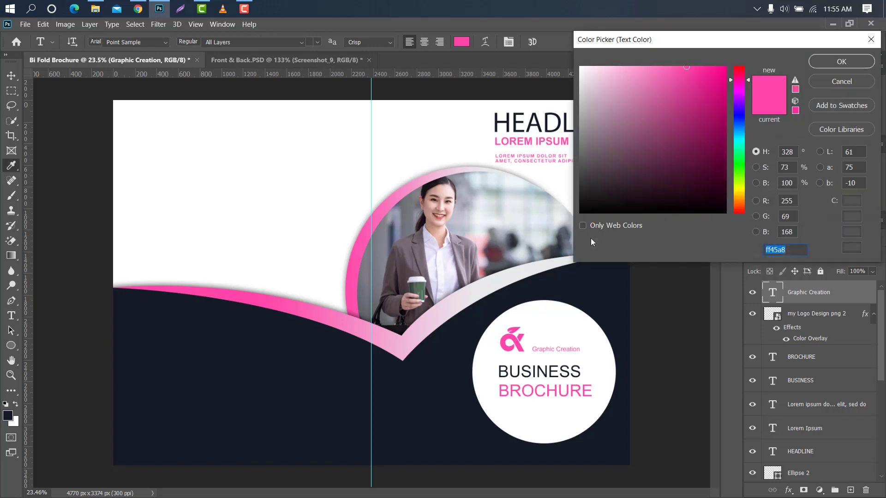
{"action": "left_click", "coordinate": [592, 295]}
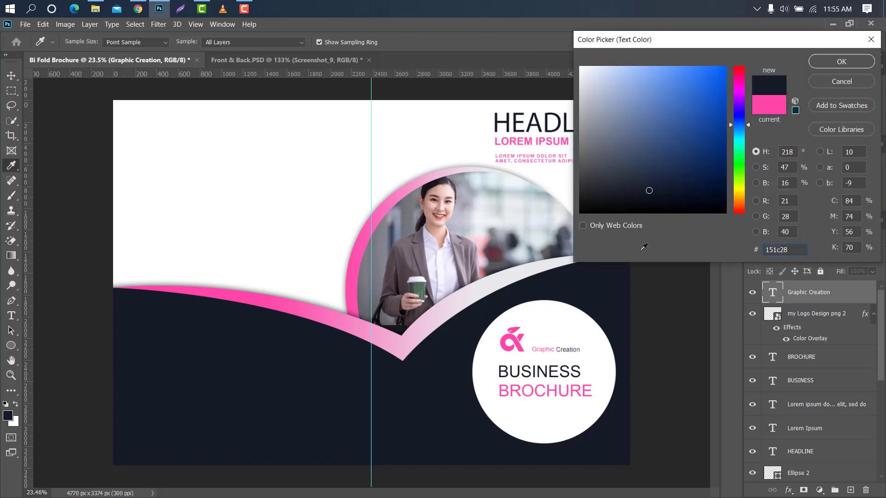
{"action": "left_click", "coordinate": [835, 62]}
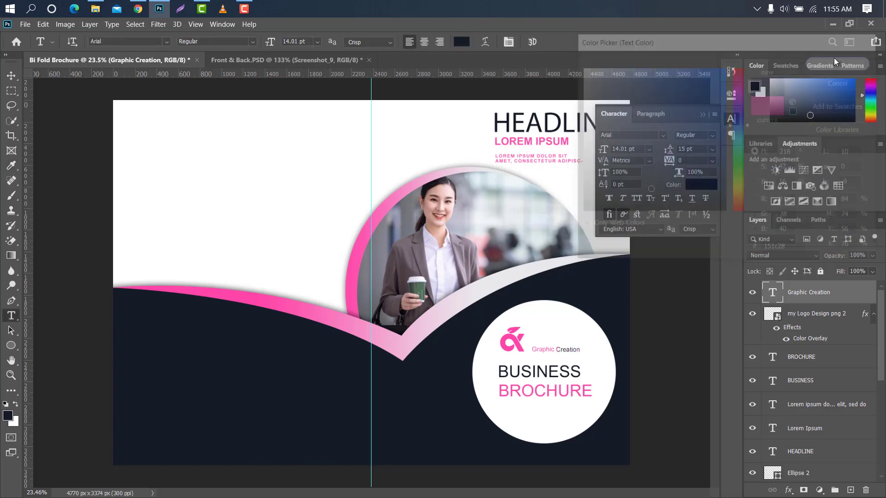
{"action": "left_click", "coordinate": [702, 114]}
{"action": "left_click", "coordinate": [10, 77]}
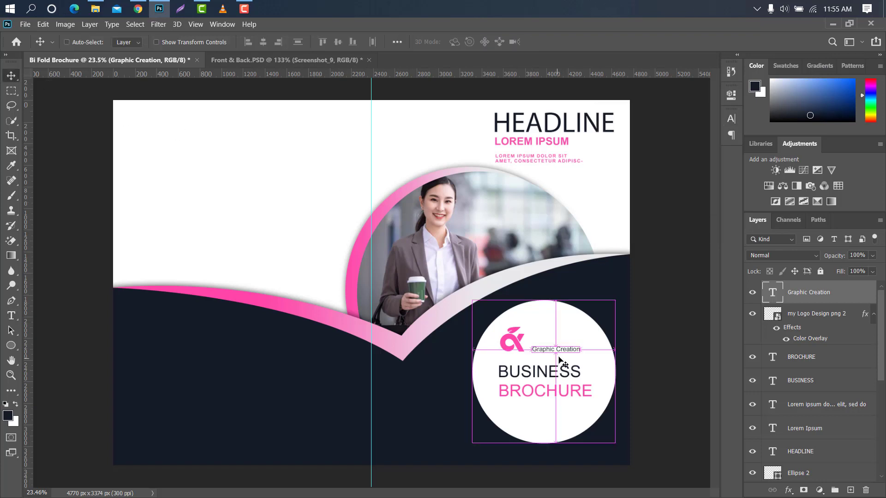
Scale the Graphic Creation caption to about 143% and move the logo beside it.
{"action": "key", "text": "ctrl+t"}
{"action": "mouse_move", "coordinate": [588, 349]}
{"action": "left_mouse_down"}
{"action": "mouse_move", "coordinate": [610, 349]}
{"action": "mouse_move", "coordinate": [576, 354]}
{"action": "left_mouse_up"}
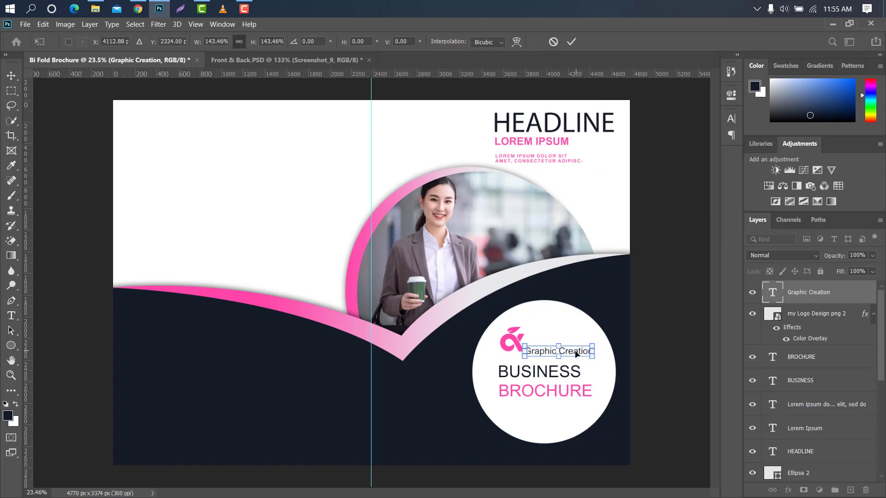
{"action": "scroll", "coordinate": [576, 354], "scroll_direction": "up", "scroll_amount": 2}
{"action": "scroll", "coordinate": [576, 355], "scroll_direction": "up", "scroll_amount": 2}
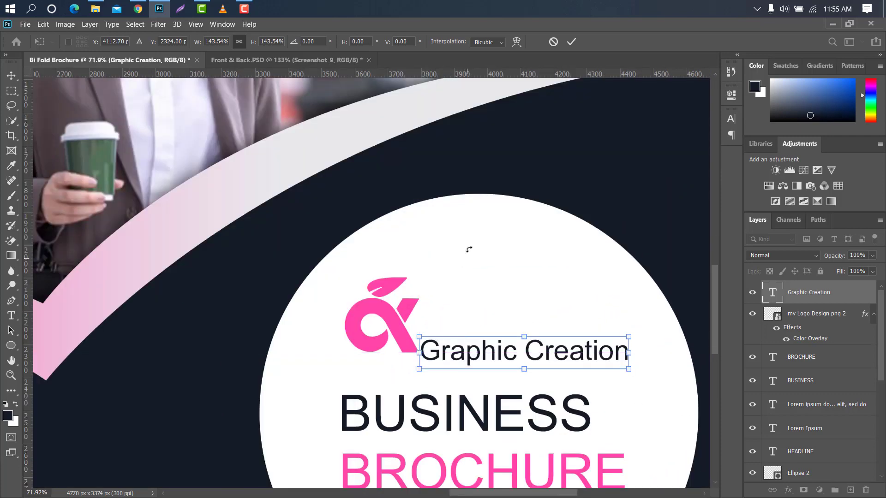
{"action": "left_click", "coordinate": [571, 41]}
{"action": "left_click_drag", "start_coordinate": [396, 318], "coordinate": [391, 330]}
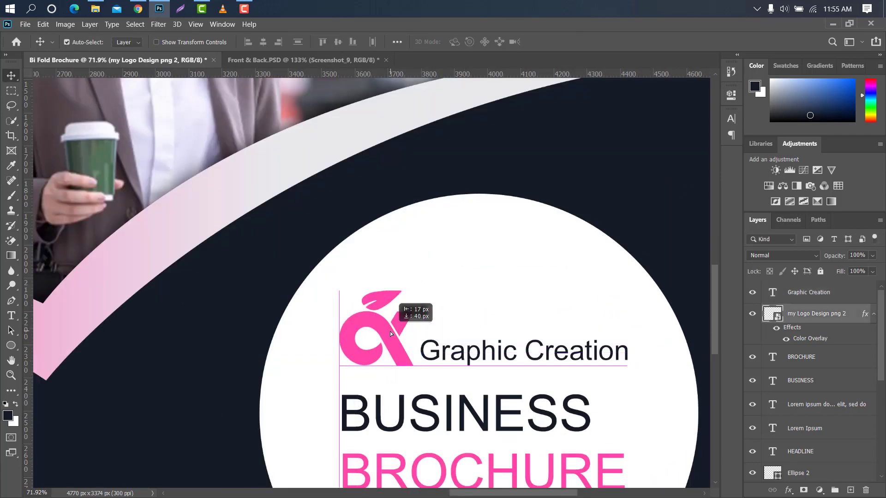
{"action": "scroll", "coordinate": [375, 274], "scroll_direction": "down", "scroll_amount": 2}
{"action": "scroll", "coordinate": [375, 274], "scroll_direction": "down", "scroll_amount": 2}
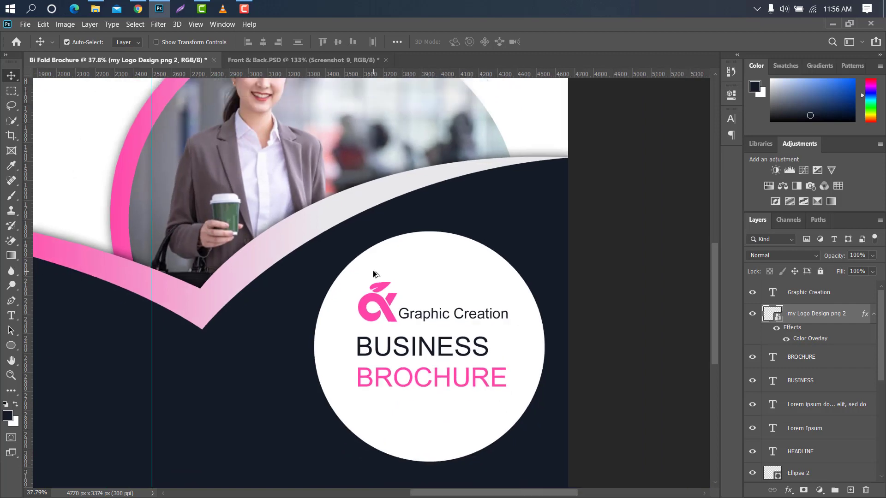
Scale the logo, caption and BUSINESS BROCHURE titles together to about 107%.
{"action": "left_click", "coordinate": [830, 361]}
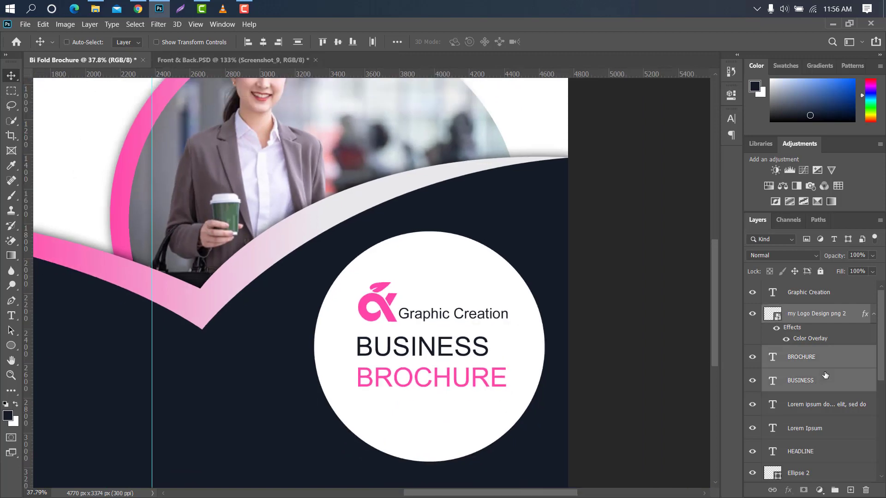
{"action": "left_click", "coordinate": [833, 298], "text": "shift"}
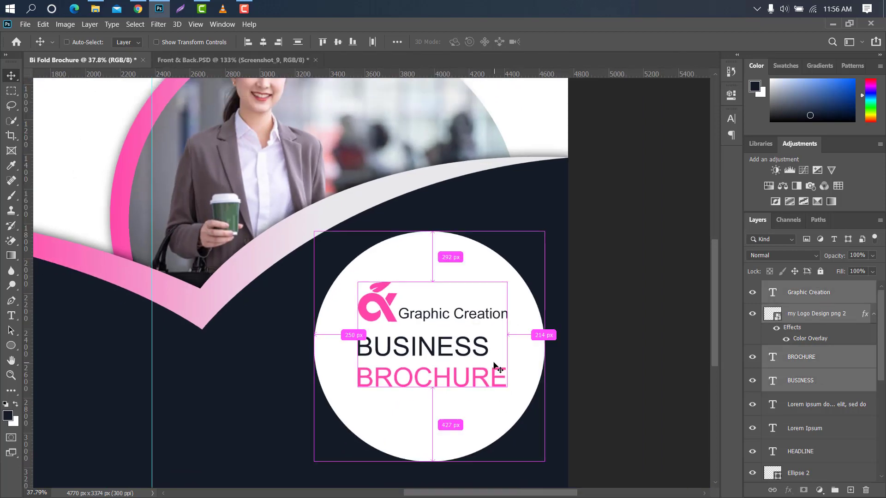
{"action": "key", "text": "ctrl+t"}
{"action": "left_click_drag", "start_coordinate": [452, 304], "coordinate": [453, 316]}
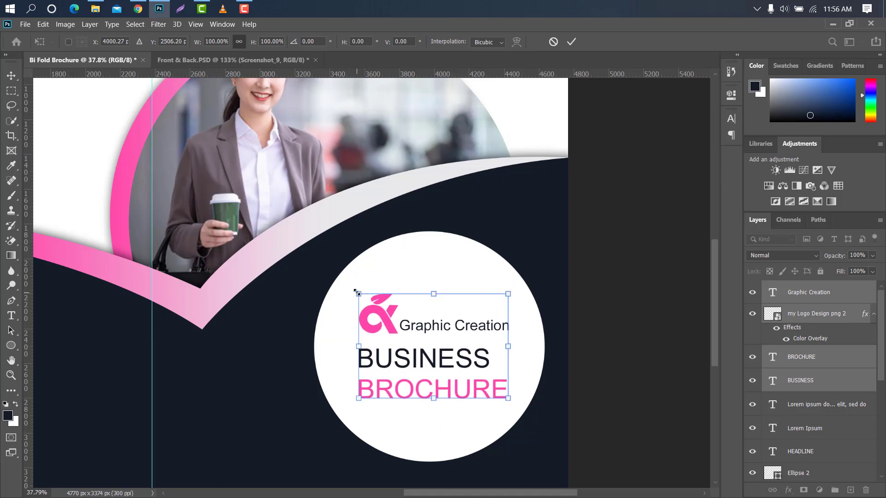
{"action": "left_click_drag", "start_coordinate": [356, 292], "coordinate": [351, 290]}
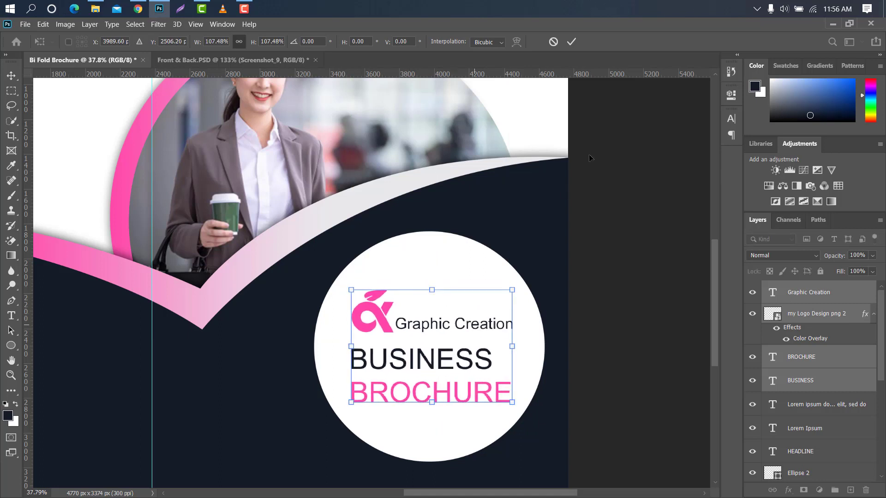
{"action": "left_click", "coordinate": [572, 42]}
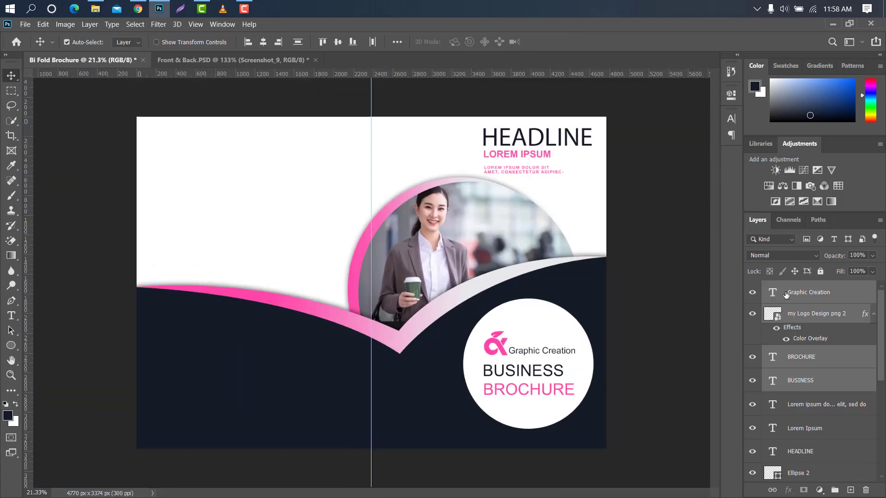
Duplicate the HEADLINE text and place a smaller copy on the top-left panel.
{"action": "left_click", "coordinate": [855, 296]}
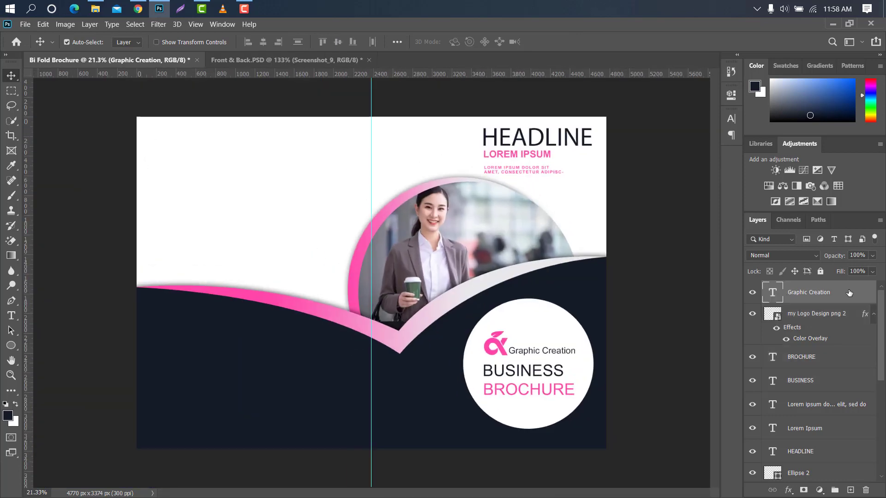
{"action": "left_click", "coordinate": [585, 146]}
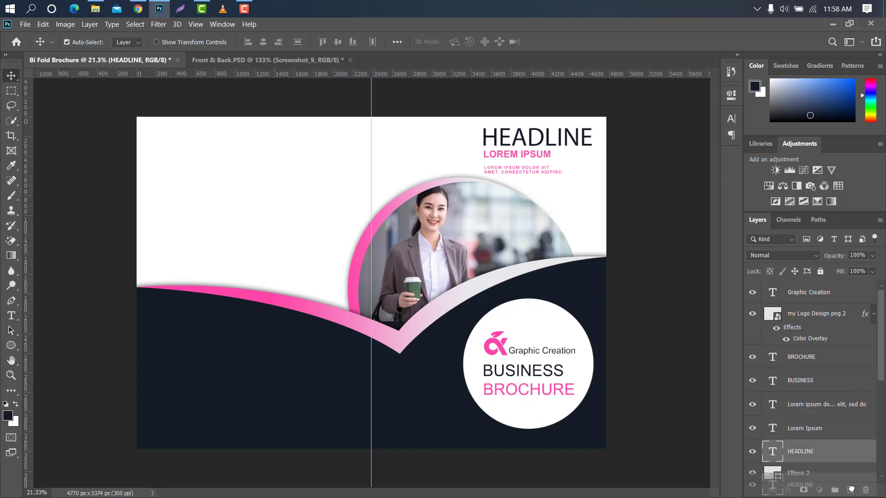
{"action": "left_click_drag", "start_coordinate": [853, 451], "coordinate": [851, 490]}
{"action": "key", "text": "ctrl+t"}
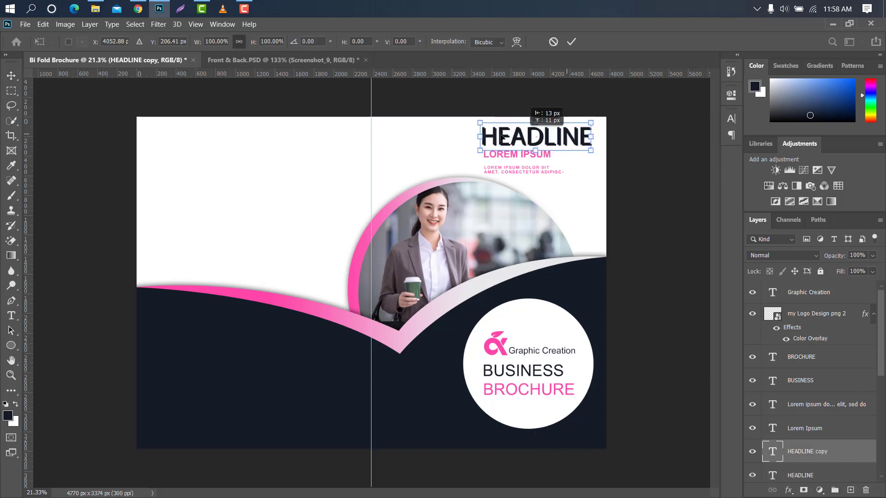
{"action": "left_click_drag", "start_coordinate": [572, 138], "coordinate": [226, 139]}
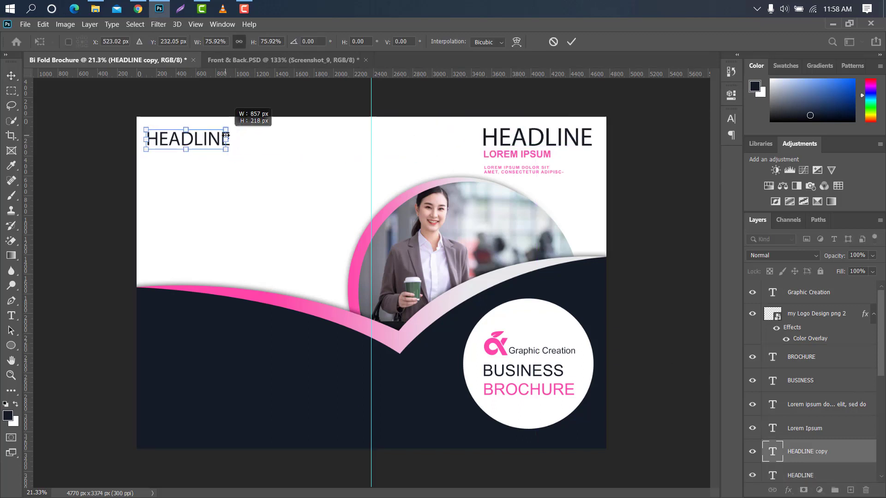
{"action": "left_click", "coordinate": [571, 42]}
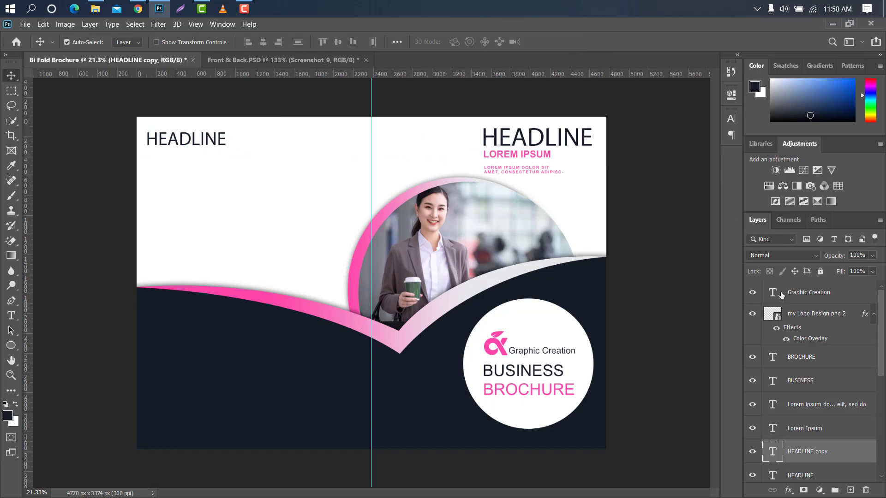
Retype the copy as ABOUT US and shrink it to about 77%.
{"action": "double_click", "coordinate": [773, 454]}
{"action": "key", "text": "BackSpace"}
{"action": "type", "text": "ABOUT US"}
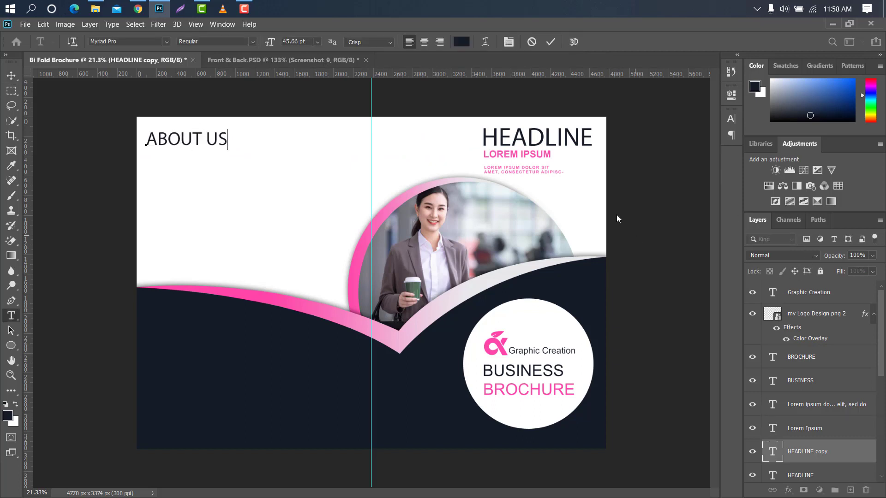
{"action": "left_click", "coordinate": [552, 45]}
{"action": "key", "text": "ctrl+t"}
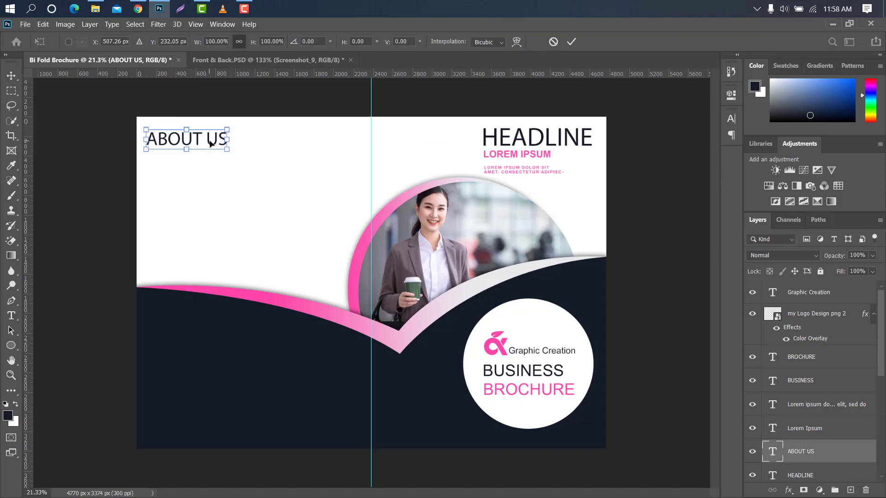
{"action": "left_click_drag", "start_coordinate": [227, 129], "coordinate": [211, 133]}
{"action": "mouse_move", "coordinate": [205, 140]}
{"action": "left_mouse_down"}
{"action": "mouse_move", "coordinate": [219, 150]}
{"action": "mouse_move", "coordinate": [200, 155]}
{"action": "left_mouse_up"}
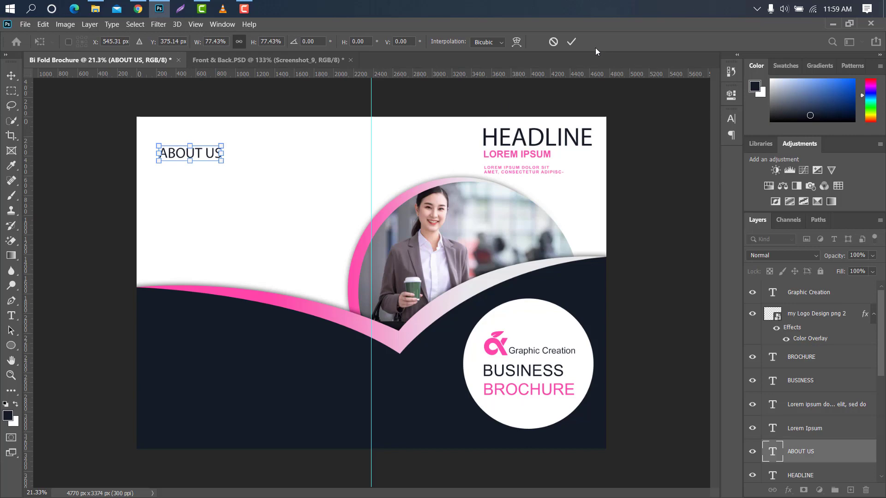
{"action": "left_click", "coordinate": [571, 42]}
Colour the ABOUT US heading pink, sampled from the brochure's curve.
{"action": "left_click", "coordinate": [731, 119]}
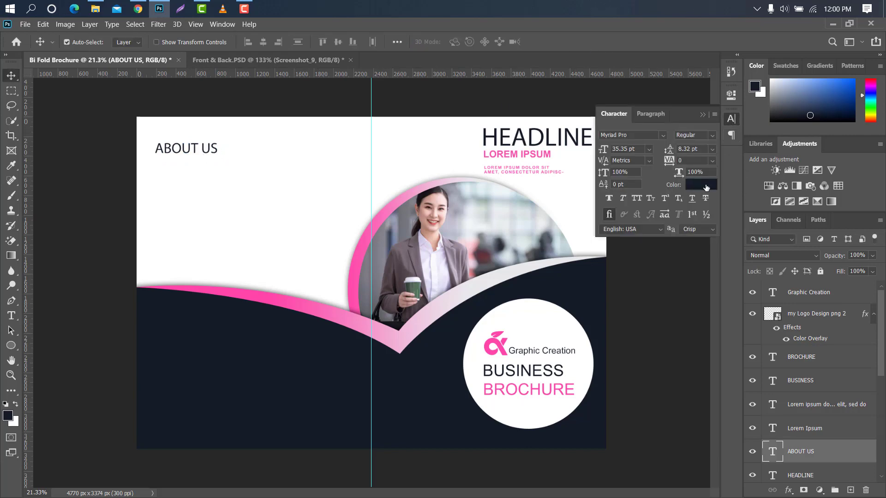
{"action": "left_click", "coordinate": [705, 186]}
{"action": "left_click", "coordinate": [208, 285]}
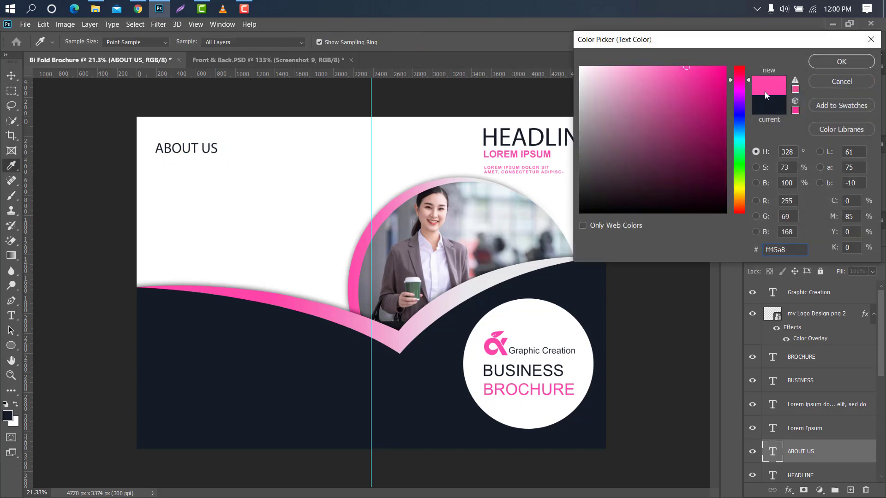
{"action": "left_click", "coordinate": [841, 62]}
Make ABOUT US Bold and move it up toward the top-left corner.
{"action": "left_click", "coordinate": [709, 134]}
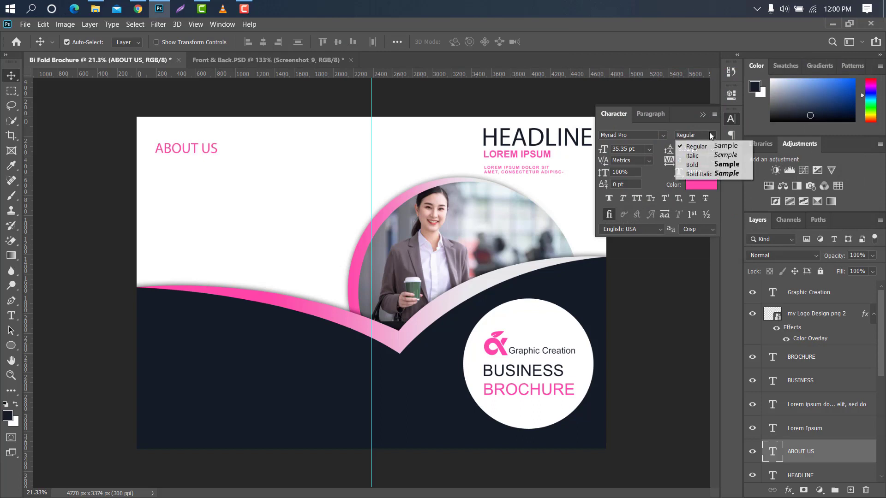
{"action": "left_click", "coordinate": [700, 165]}
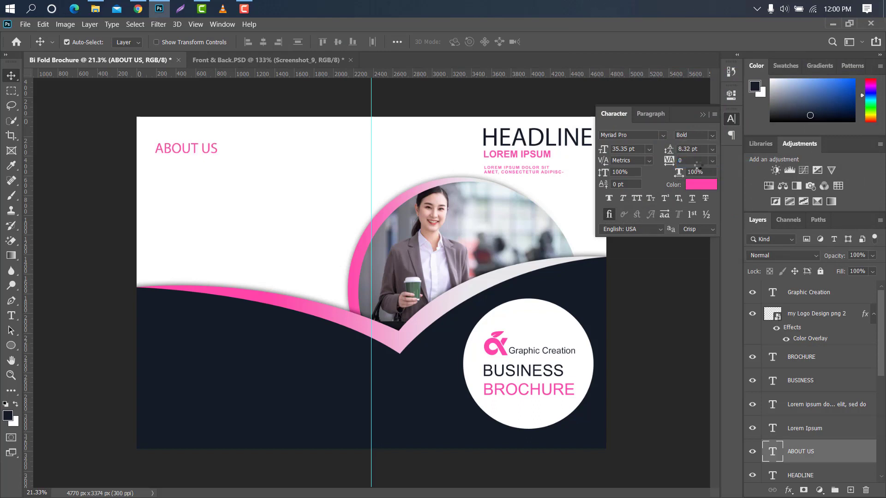
{"action": "left_click", "coordinate": [702, 114]}
{"action": "left_click_drag", "start_coordinate": [218, 157], "coordinate": [212, 150]}
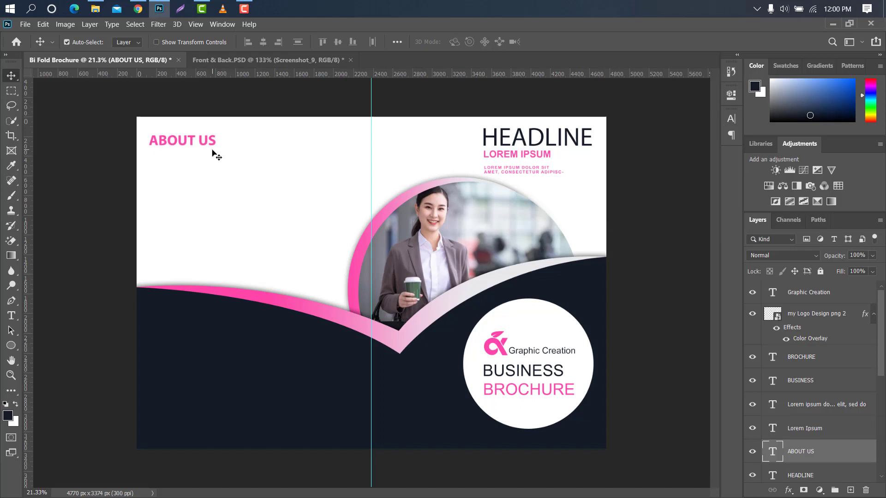
{"action": "left_click", "coordinate": [11, 315]}
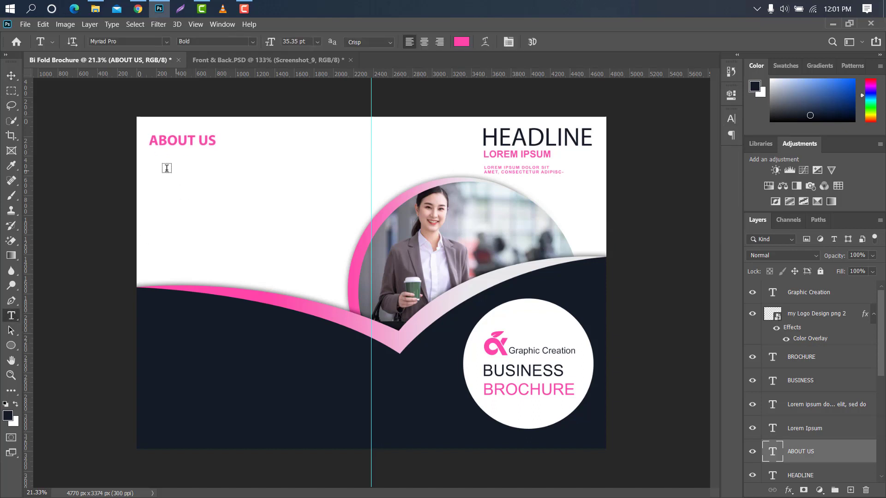
Draw a Lorem ipsum paragraph box below ABOUT US in Regular weight, about 18 pt.
{"action": "left_click_drag", "start_coordinate": [151, 162], "coordinate": [333, 199]}
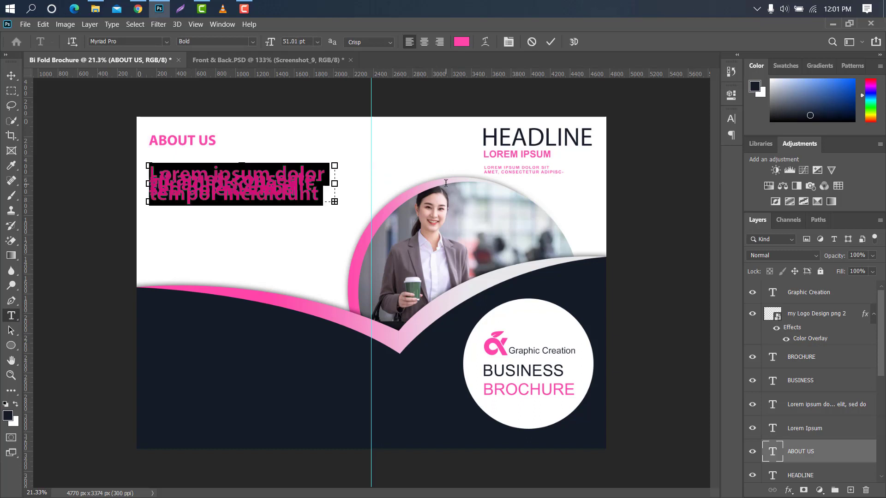
{"action": "left_click", "coordinate": [731, 118]}
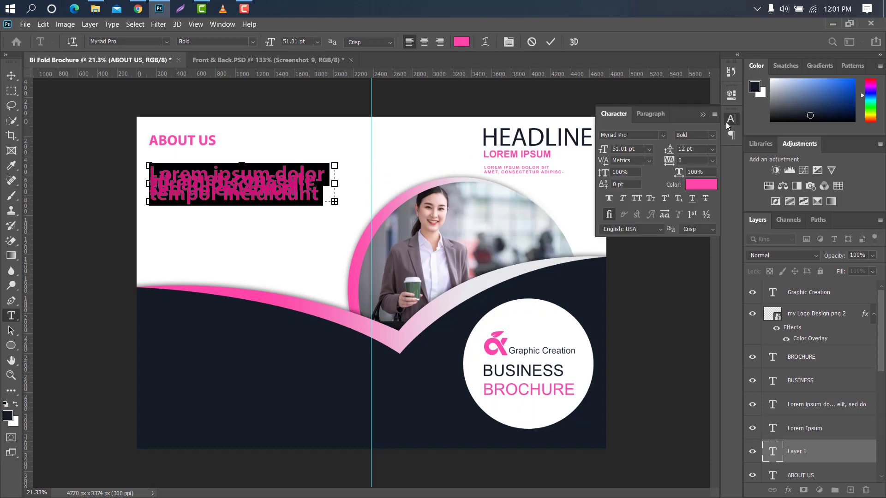
{"action": "left_click", "coordinate": [713, 135]}
{"action": "left_click", "coordinate": [708, 143]}
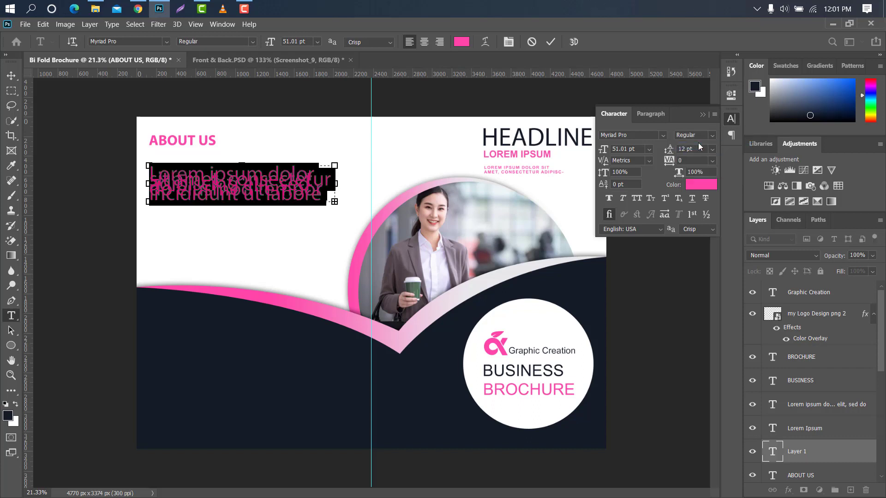
{"action": "scroll", "coordinate": [692, 148], "scroll_direction": "up", "scroll_amount": 11}
{"action": "scroll", "coordinate": [692, 149], "scroll_direction": "up", "scroll_amount": 11}
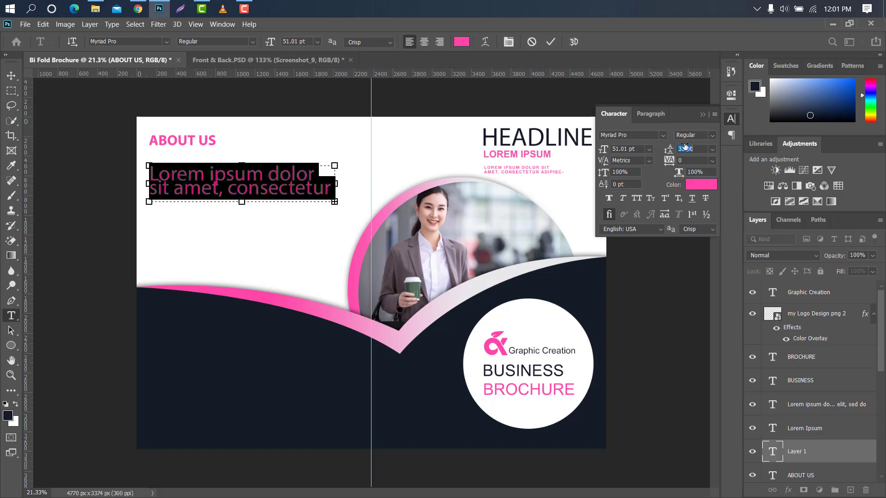
{"action": "left_click_drag", "start_coordinate": [609, 152], "coordinate": [601, 150]}
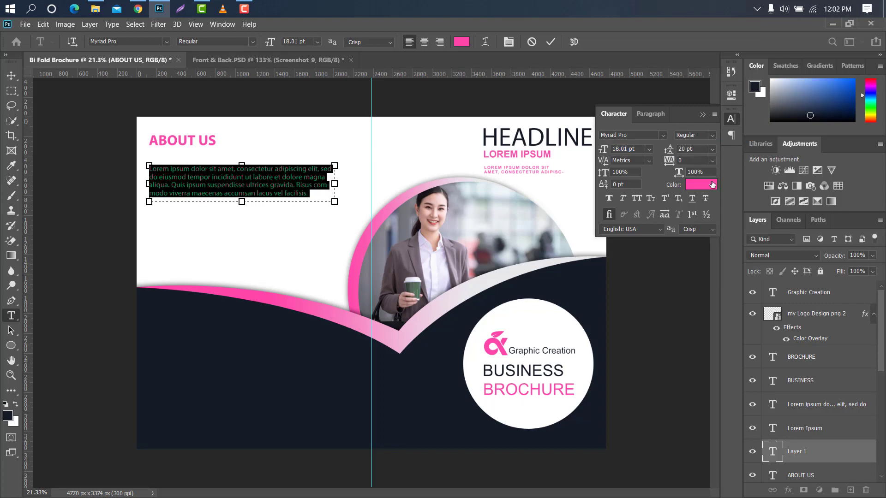
Colour the paragraph dark navy sampled from the brochure and commit its placement.
{"action": "left_click", "coordinate": [712, 185]}
{"action": "left_click", "coordinate": [250, 353]}
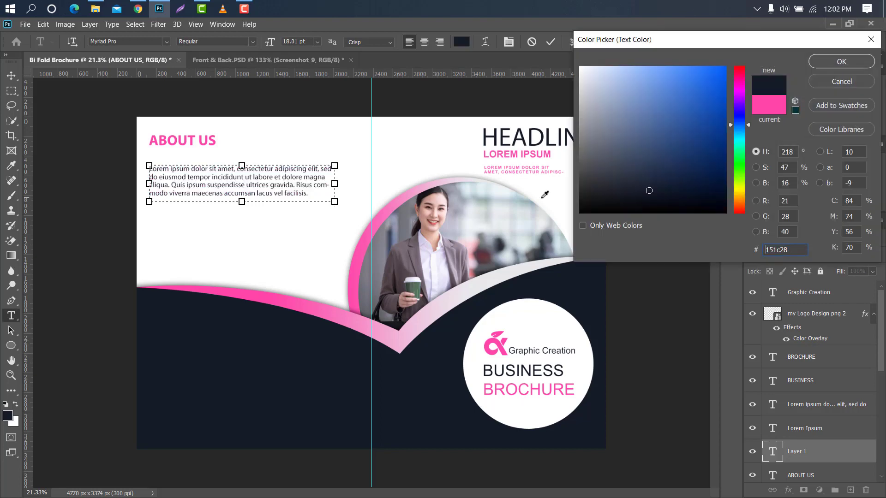
{"action": "left_click", "coordinate": [826, 62]}
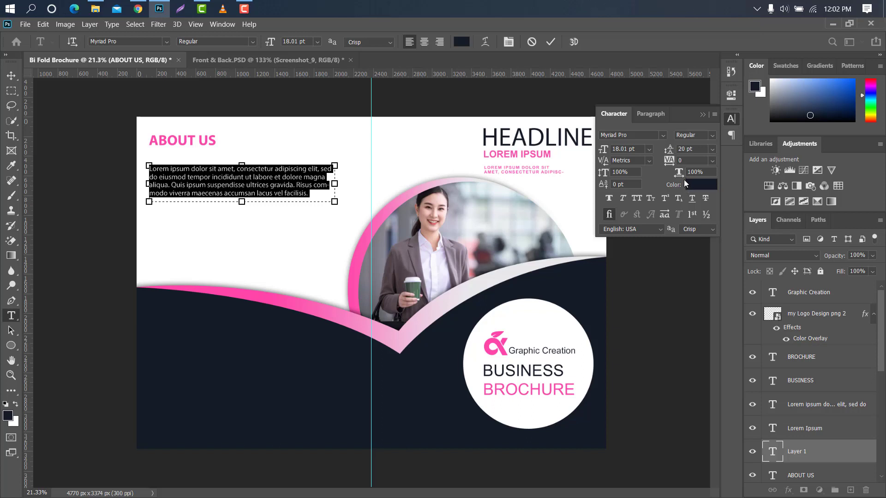
{"action": "left_click", "coordinate": [702, 115]}
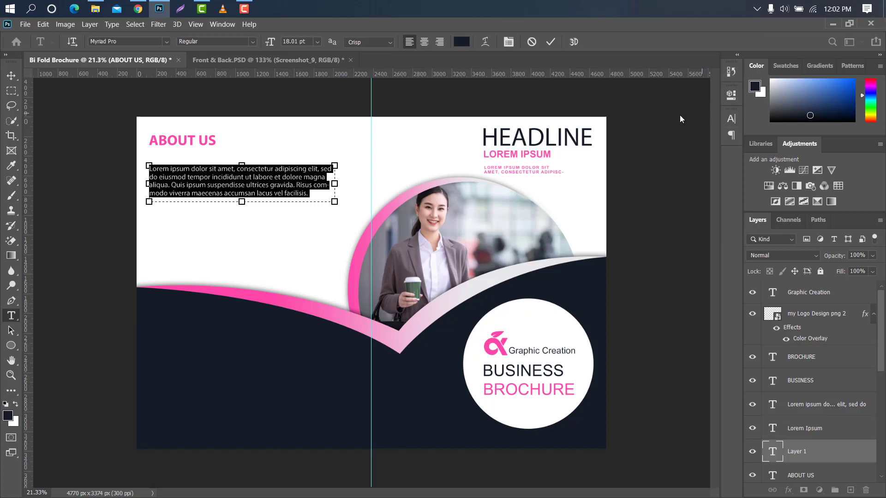
{"action": "left_click", "coordinate": [548, 41]}
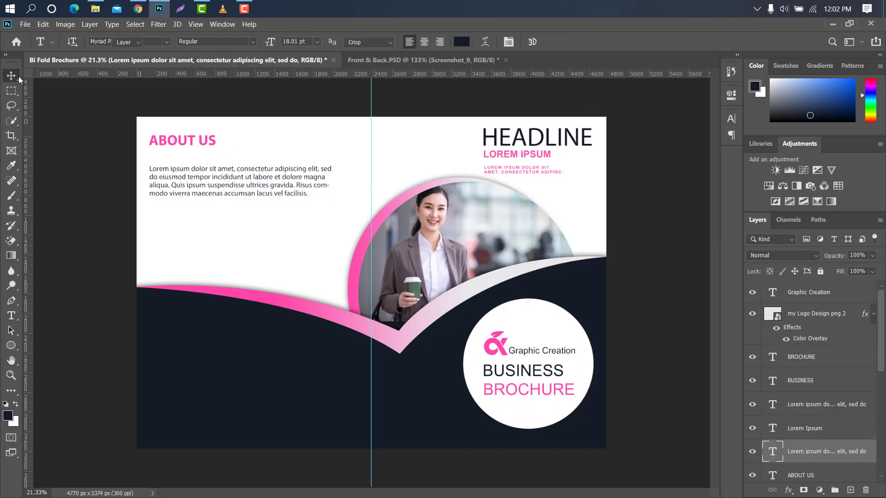
{"action": "key", "text": "ctrl+t"}
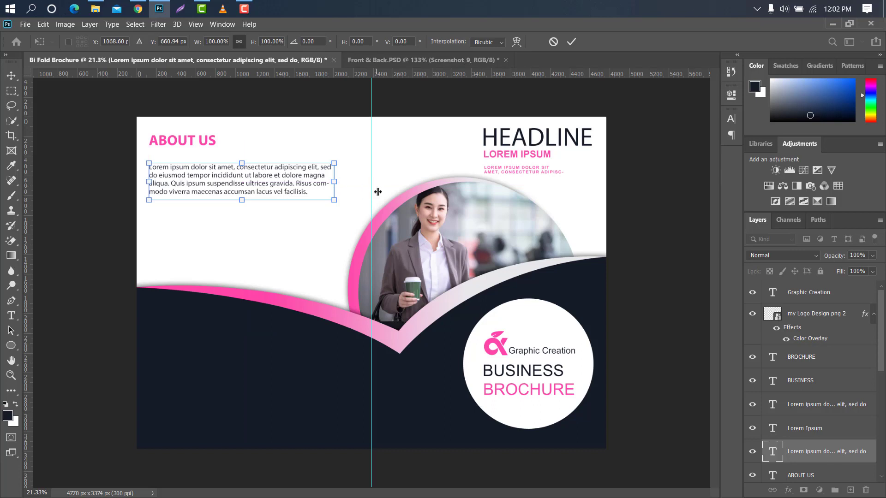
{"action": "left_click", "coordinate": [565, 42]}
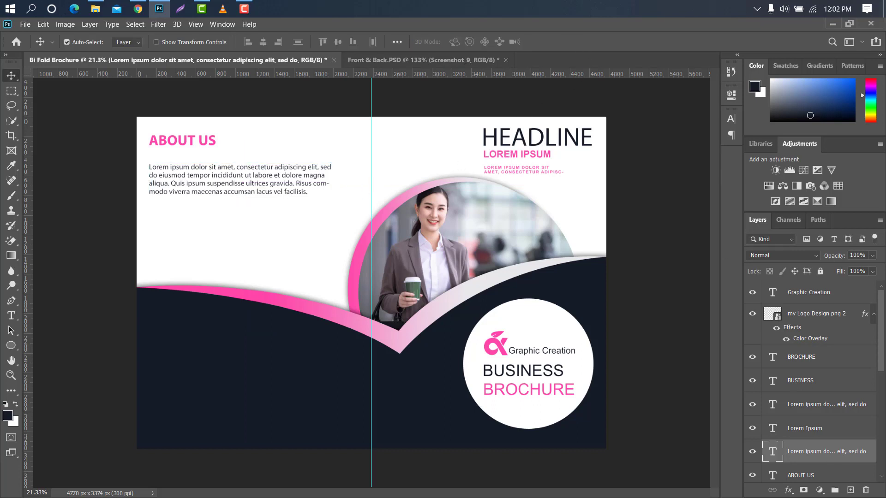
Duplicate the paragraph and move the copy below the original.
{"action": "left_click_drag", "start_coordinate": [855, 451], "coordinate": [851, 490]}
{"action": "key", "text": "ctrl+t"}
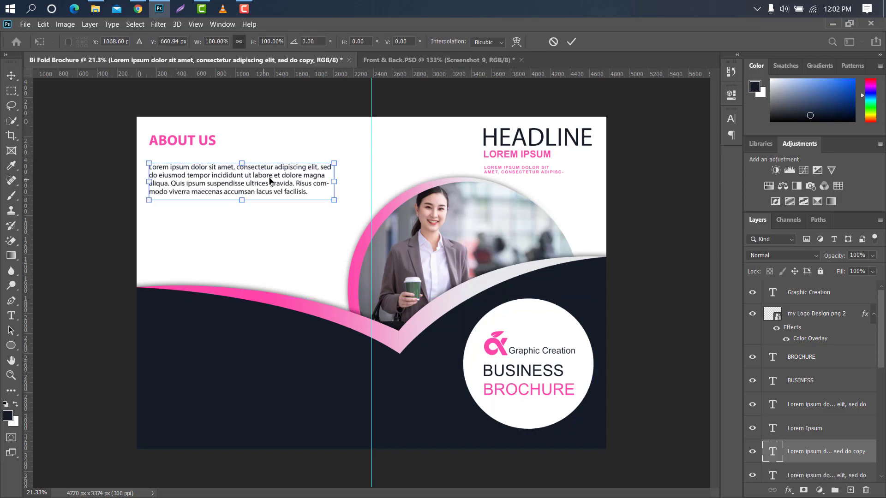
{"action": "left_click_drag", "start_coordinate": [271, 180], "coordinate": [283, 216]}
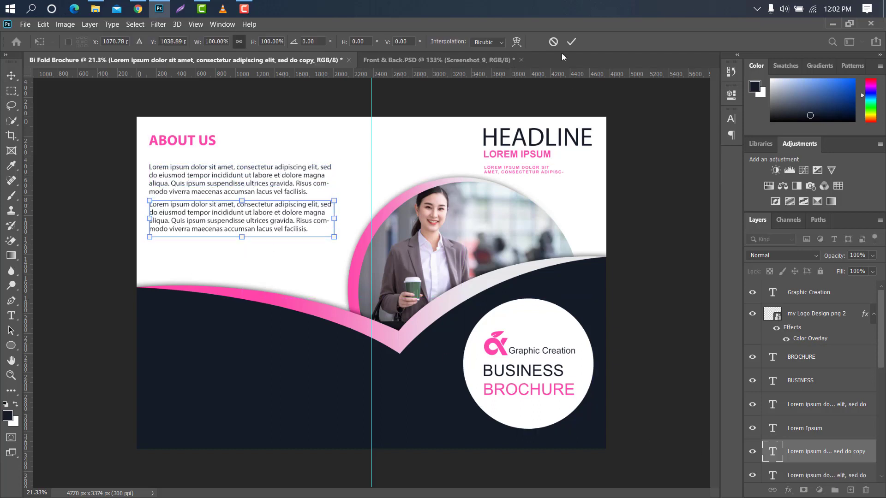
{"action": "left_click", "coordinate": [571, 41]}
Rasterize the copied paragraph and delete its last line.
{"action": "right_click", "coordinate": [867, 446]}
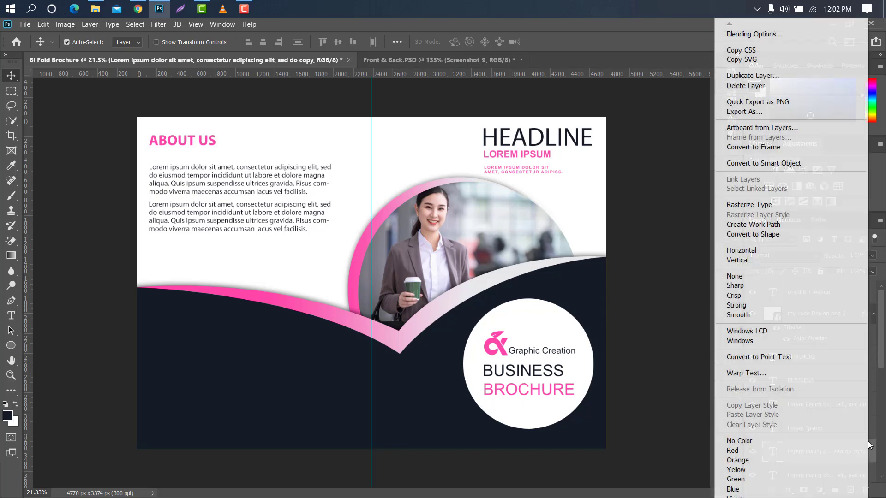
{"action": "left_click", "coordinate": [760, 205]}
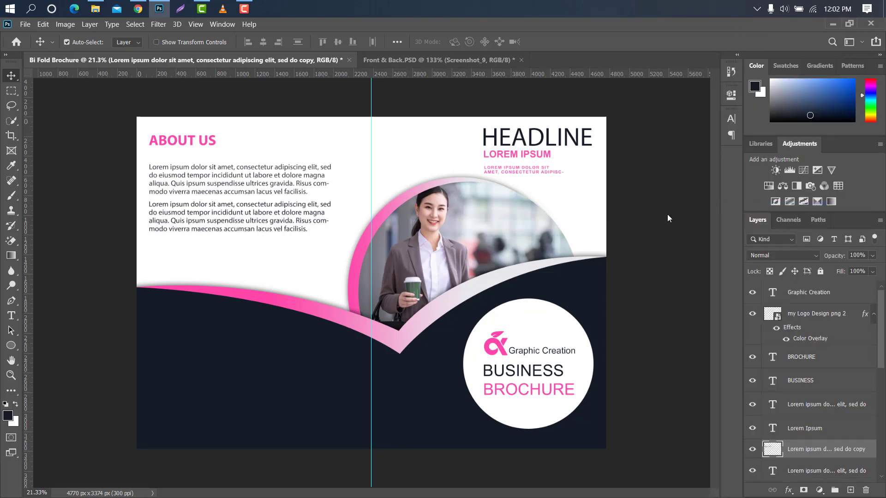
{"action": "left_click", "coordinate": [11, 91]}
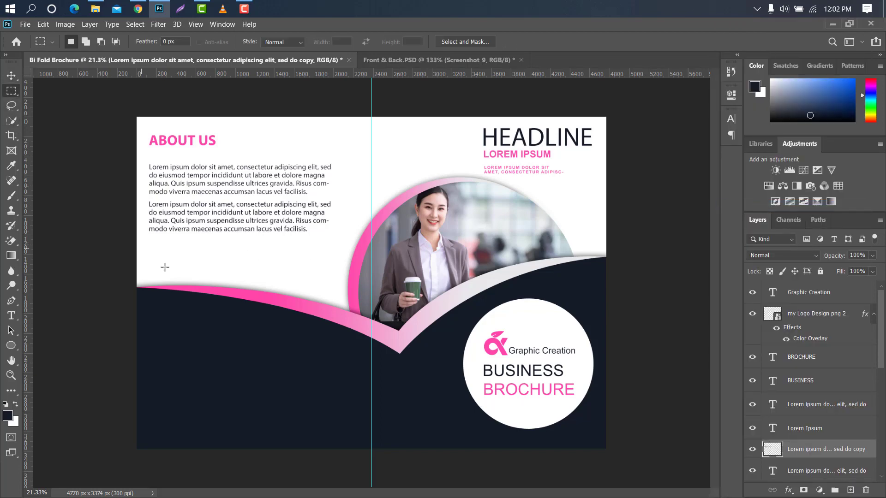
{"action": "left_click_drag", "start_coordinate": [144, 224], "coordinate": [311, 240]}
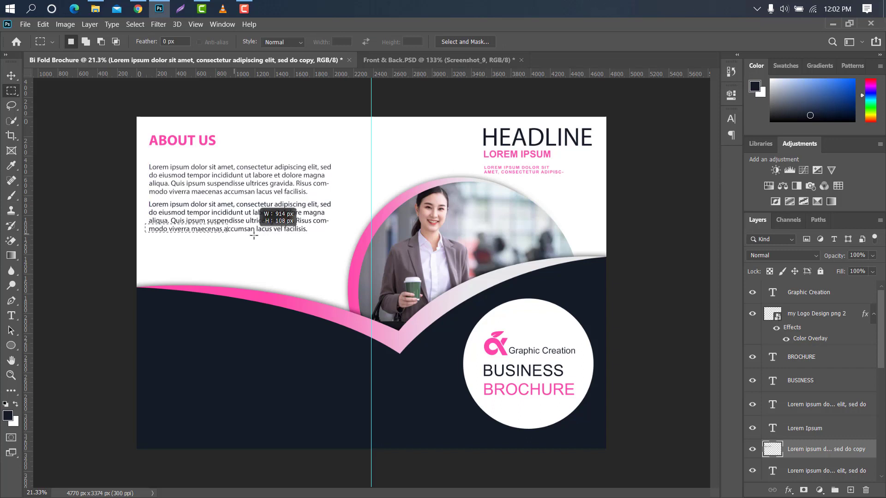
{"action": "key", "text": "Delete"}
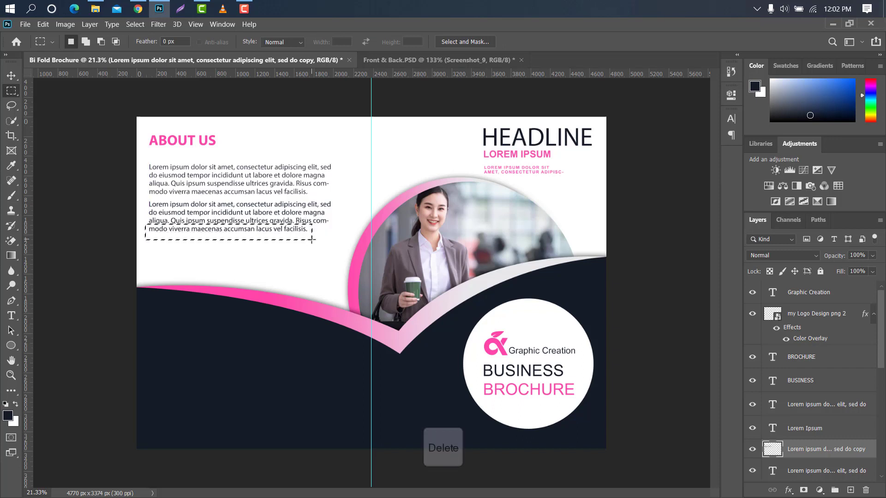
{"action": "key", "text": "ctrl+d"}
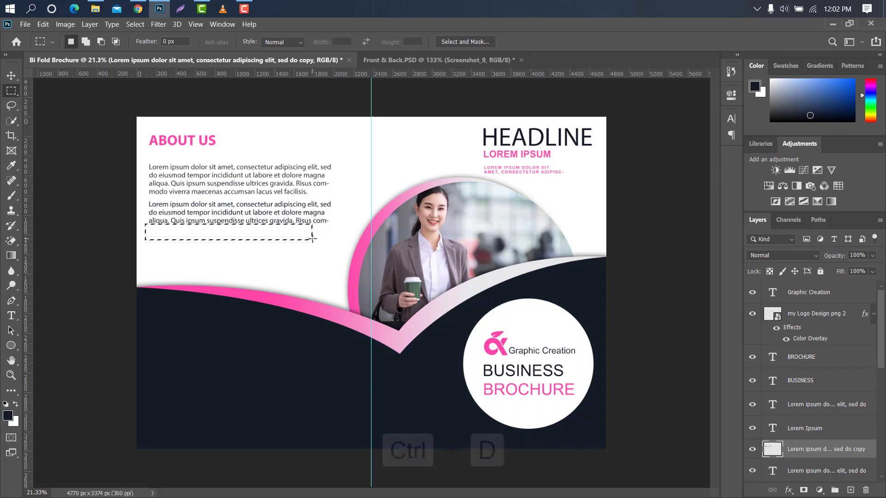
Nudge the second block further down and shift the first block slightly lower.
{"action": "key", "text": "ctrl+t"}
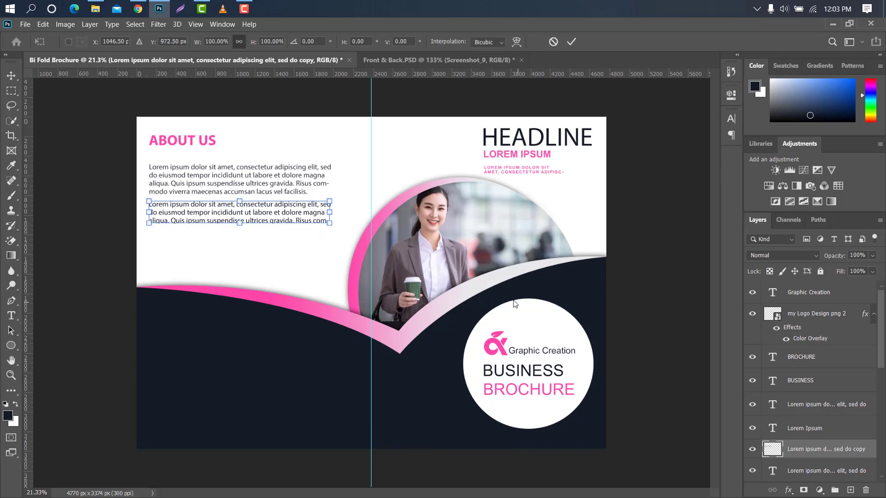
{"action": "key", "text": "shift+Down"}
{"action": "key", "text": "shift+Down"}
{"action": "key", "text": "shift+Down"}
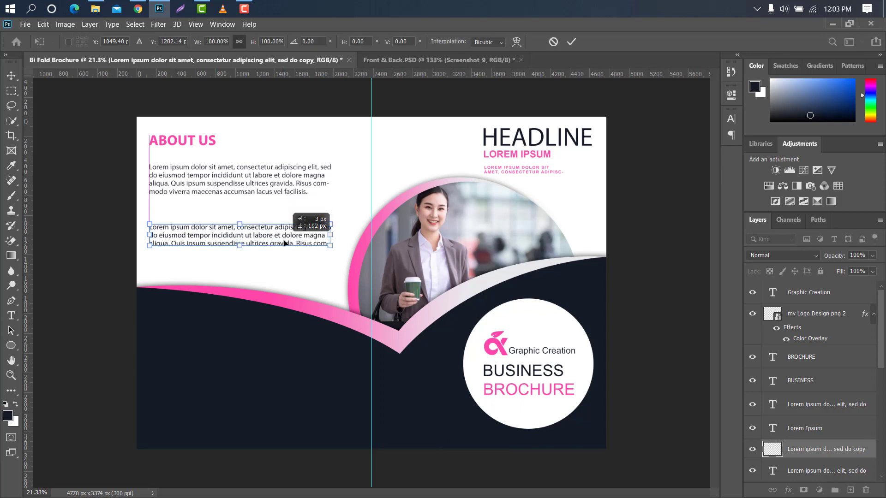
{"action": "left_click", "coordinate": [572, 43]}
{"action": "left_click", "coordinate": [834, 481]}
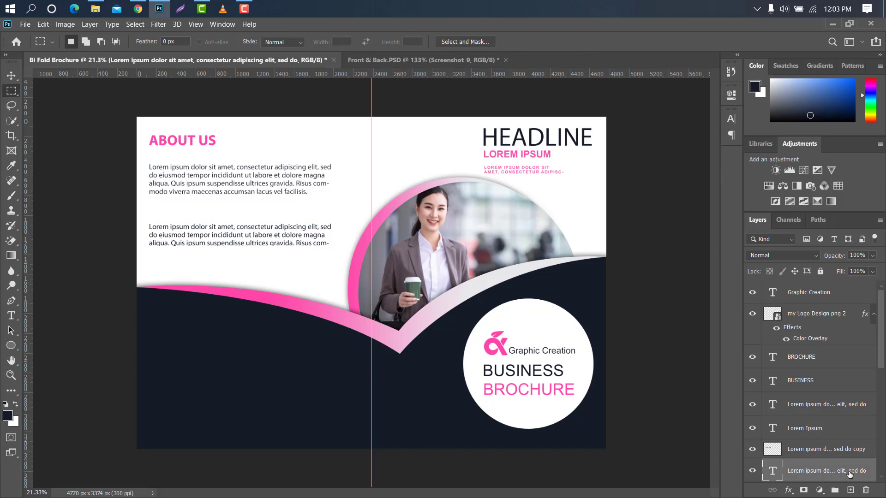
{"action": "key", "text": "ctrl+t"}
{"action": "left_click_drag", "start_coordinate": [285, 183], "coordinate": [285, 194]}
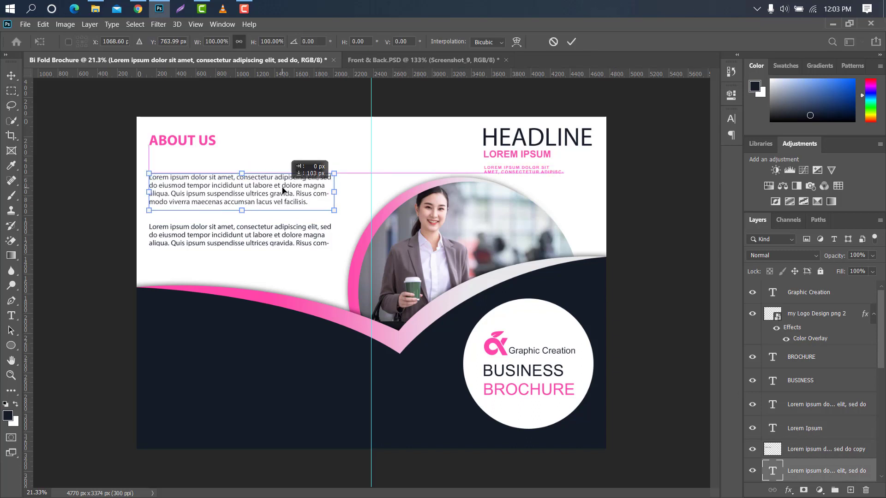
{"action": "left_click", "coordinate": [571, 42]}
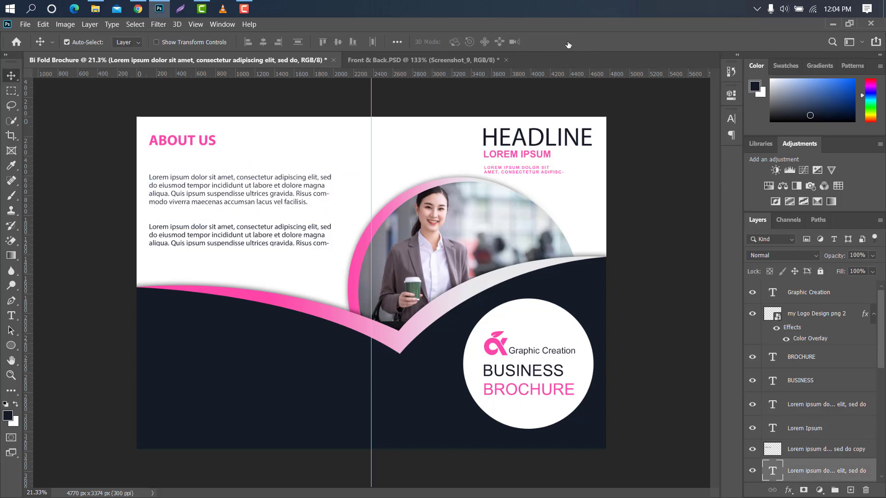
Duplicate the ABOUT US heading and move the copy down into the dark band.
{"action": "left_click", "coordinate": [193, 140]}
{"action": "key", "text": "ctrl+j"}
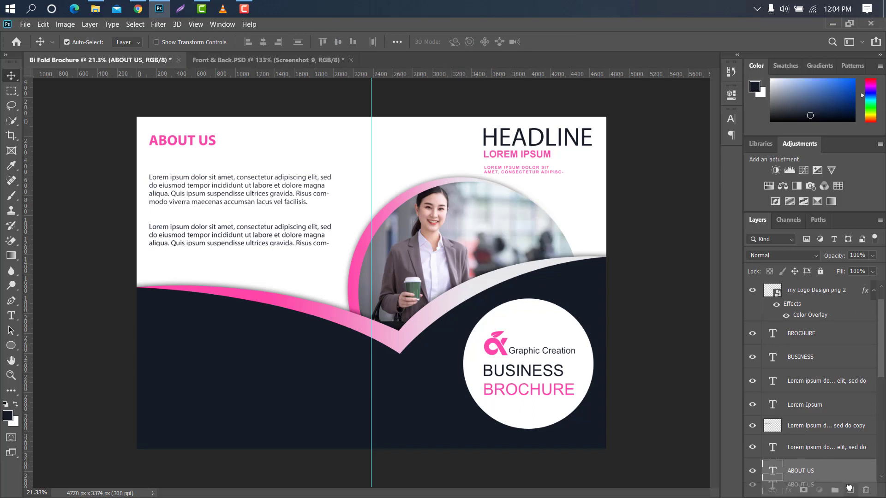
{"action": "key", "text": "ctrl+t"}
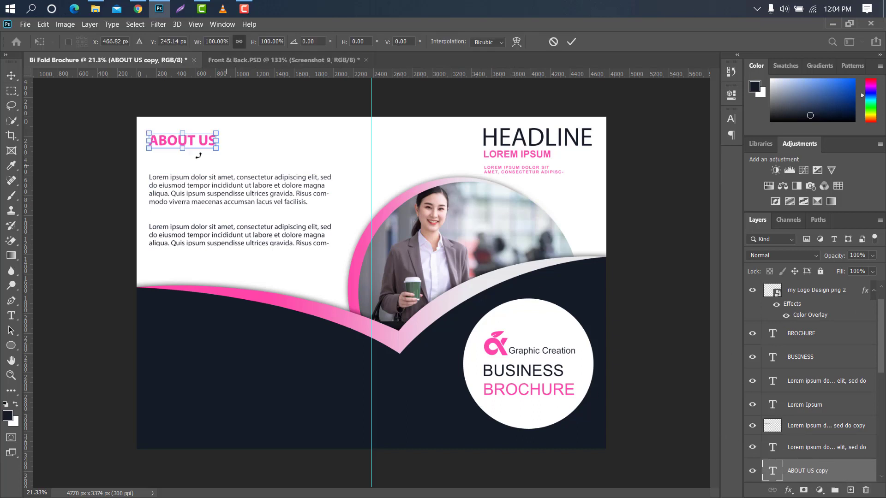
{"action": "left_click_drag", "start_coordinate": [199, 142], "coordinate": [199, 319]}
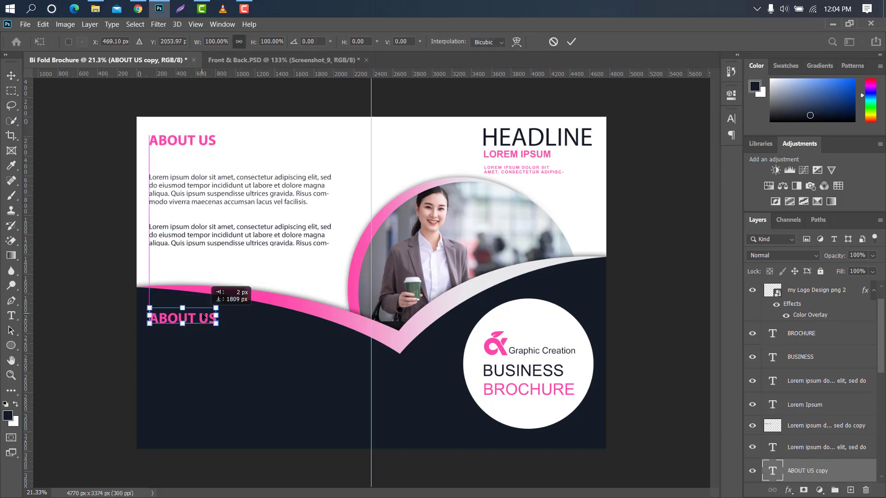
{"action": "left_click", "coordinate": [574, 41]}
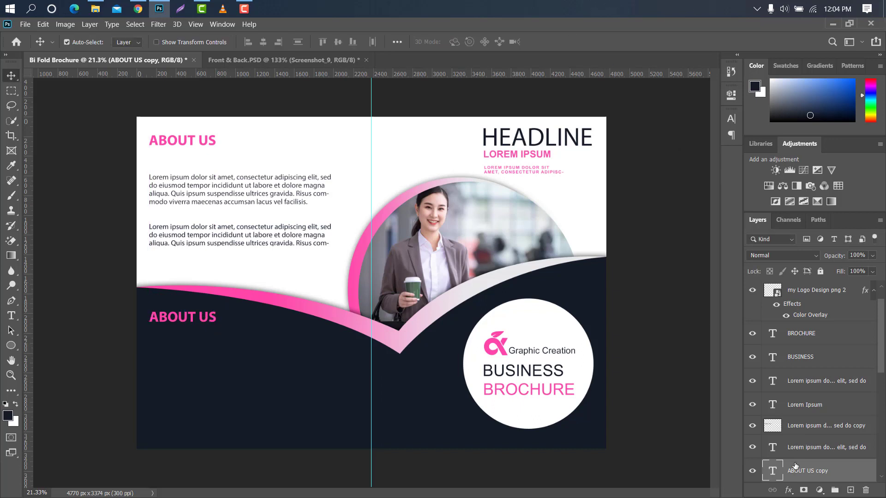
Change the lower heading's text to CONTACT US.
{"action": "double_click", "coordinate": [773, 472]}
{"action": "key", "text": "BackSpace"}
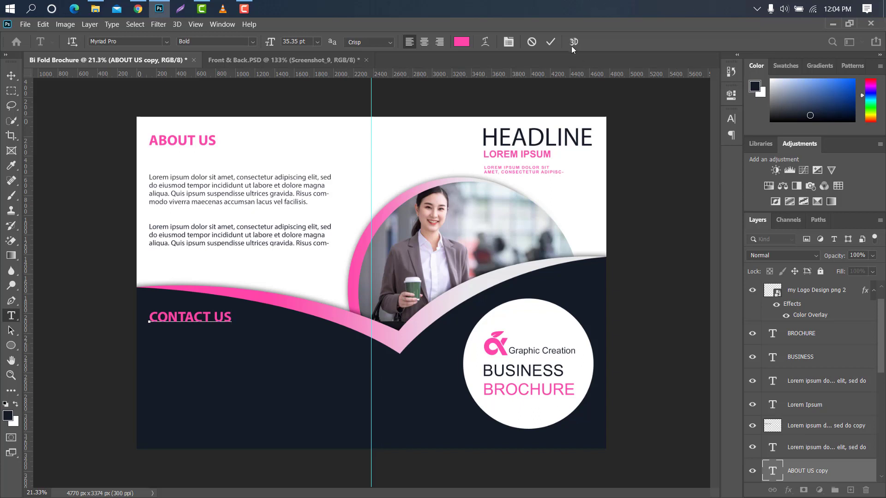
{"action": "left_click", "coordinate": [551, 42]}
{"action": "key", "text": "v"}
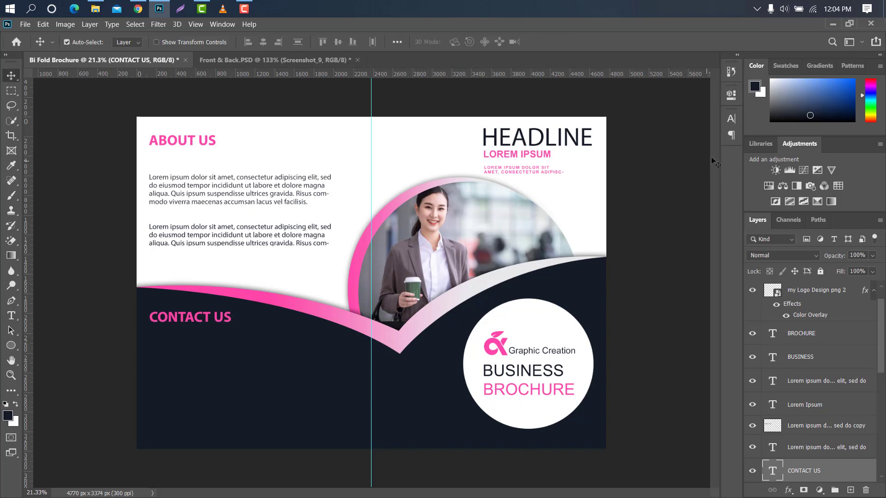
Colour CONTACT US white (#ffffff) and nudge it down slightly.
{"action": "left_click", "coordinate": [732, 120]}
{"action": "left_click", "coordinate": [665, 171]}
{"action": "left_click_drag", "start_coordinate": [683, 183], "coordinate": [550, 20]}
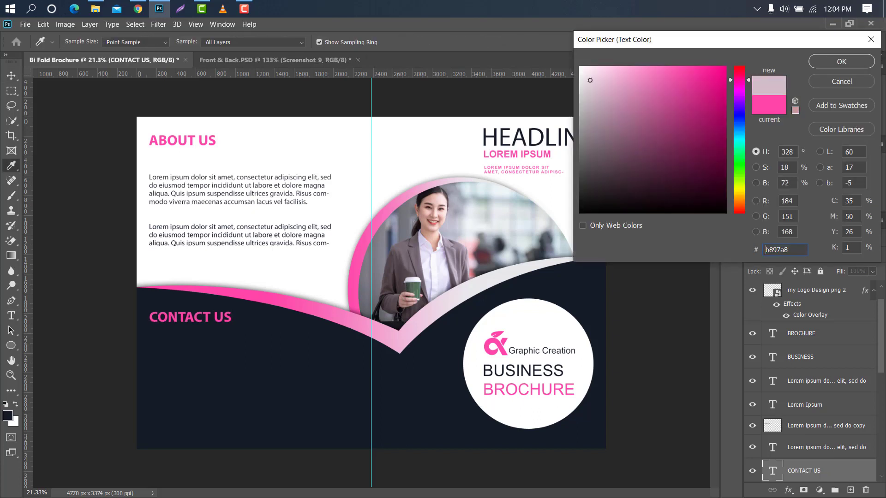
{"action": "left_click", "coordinate": [841, 61]}
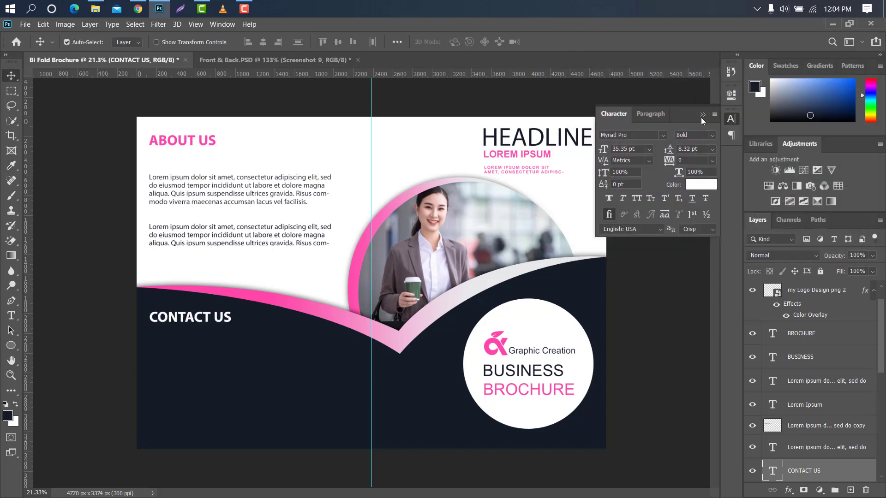
{"action": "key", "text": "shift+Down"}
{"action": "key", "text": "shift+Down"}
{"action": "key", "text": "shift+Down"}
Duplicate the Lorem ipsum paragraph and move the copy below CONTACT US.
{"action": "left_click_drag", "start_coordinate": [812, 447], "coordinate": [850, 489]}
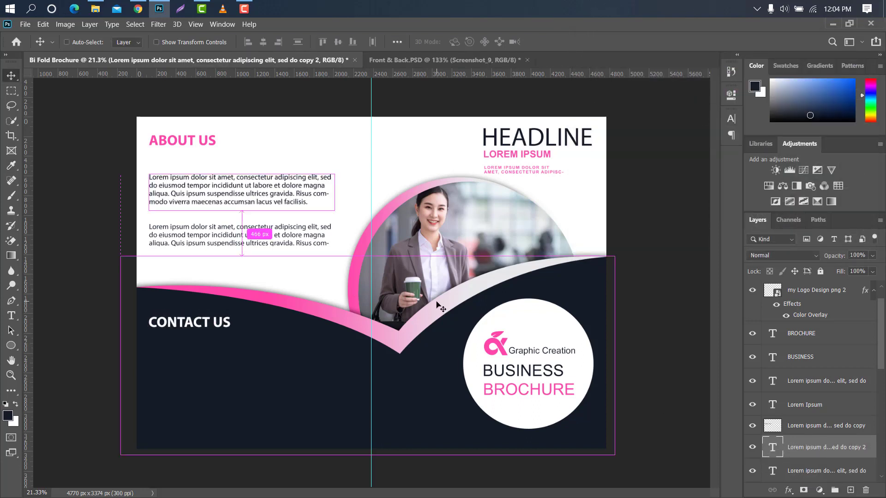
{"action": "key", "text": "ctrl+t"}
{"action": "left_click_drag", "start_coordinate": [273, 190], "coordinate": [273, 367]}
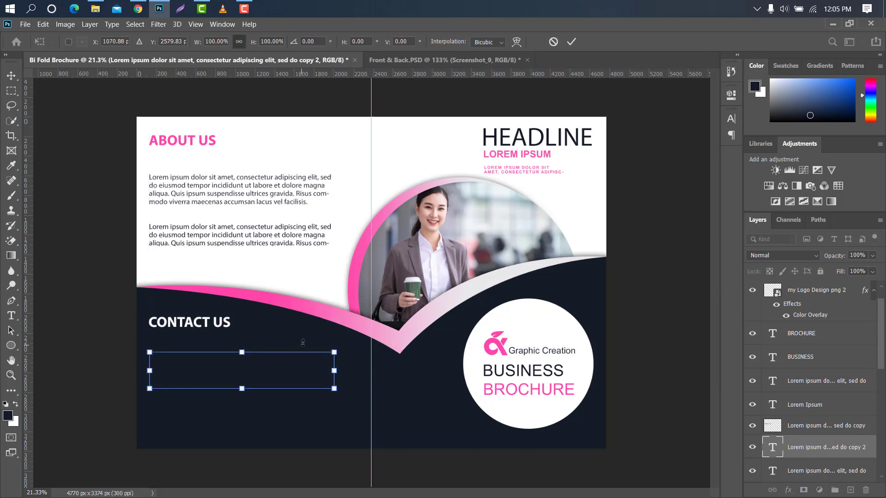
{"action": "left_click", "coordinate": [575, 45]}
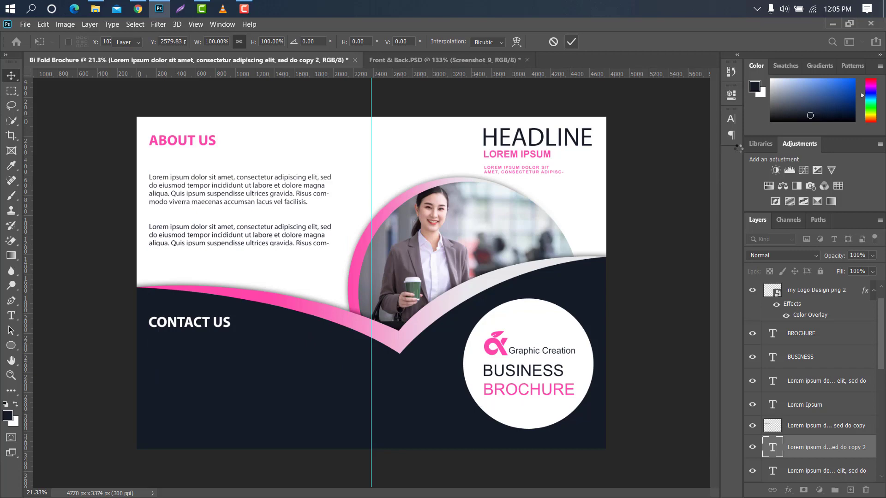
Set the paragraph copy's text colour to white (#ffffff).
{"action": "left_click", "coordinate": [731, 119]}
{"action": "left_click", "coordinate": [710, 184]}
{"action": "type", "text": "ffffff"}
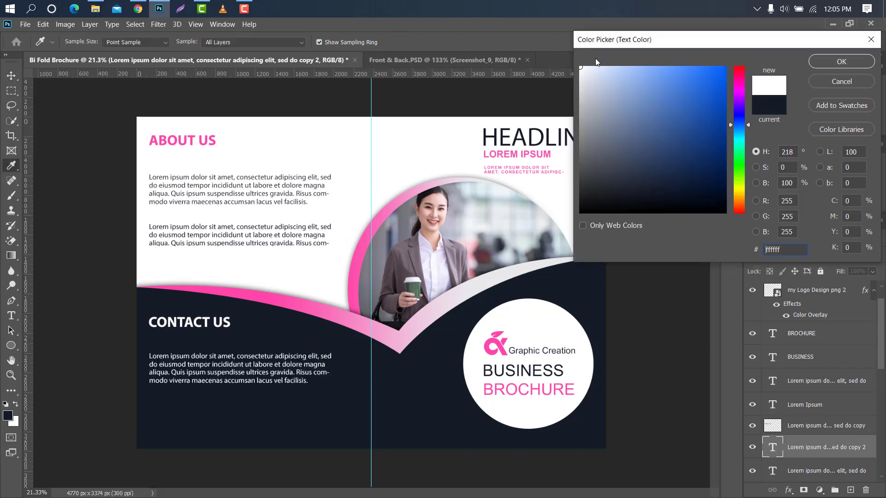
{"action": "left_click", "coordinate": [830, 61]}
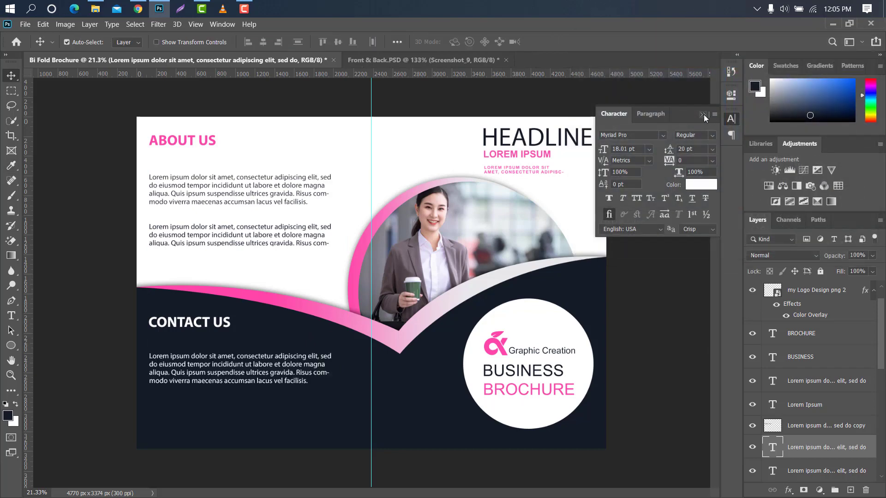
{"action": "left_click", "coordinate": [704, 114]}
{"action": "left_click", "coordinate": [208, 322]}
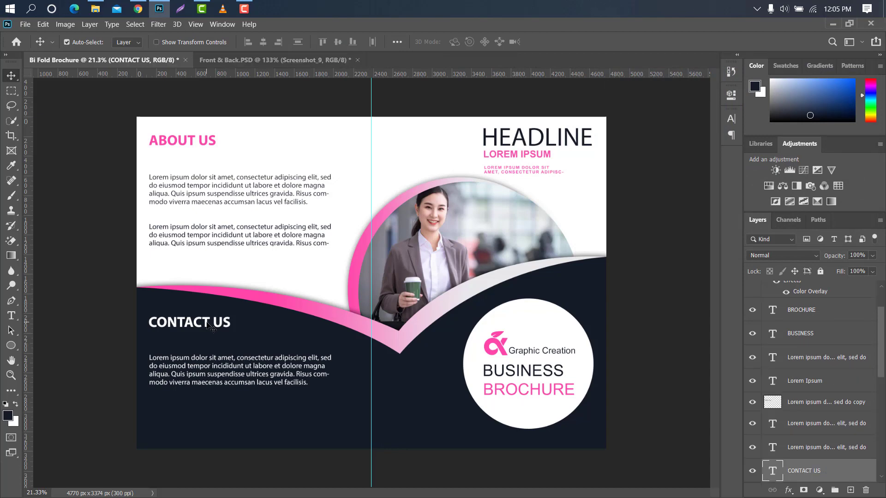
{"action": "left_click", "coordinate": [362, 192]}
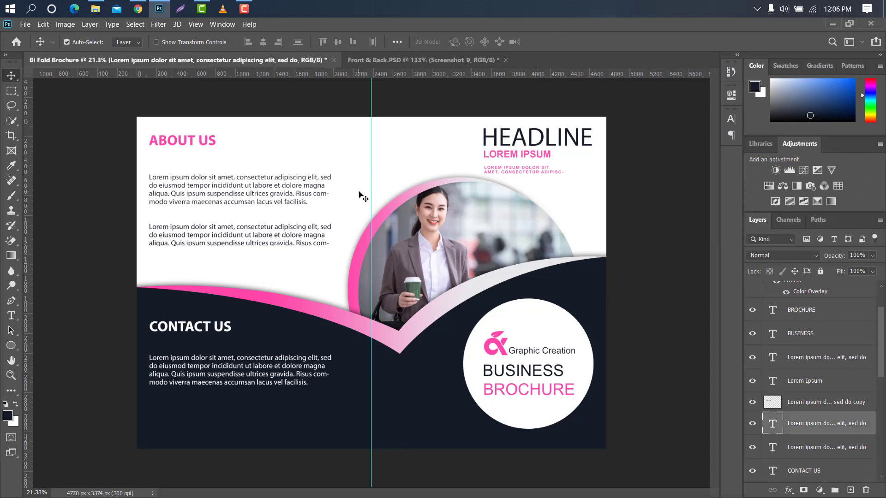
{"action": "left_click", "coordinate": [100, 10]}
Select the Instagram, Facebook, Twitter and circled YouTube PNG files in the Icon folder.
{"action": "left_click", "coordinate": [650, 295]}
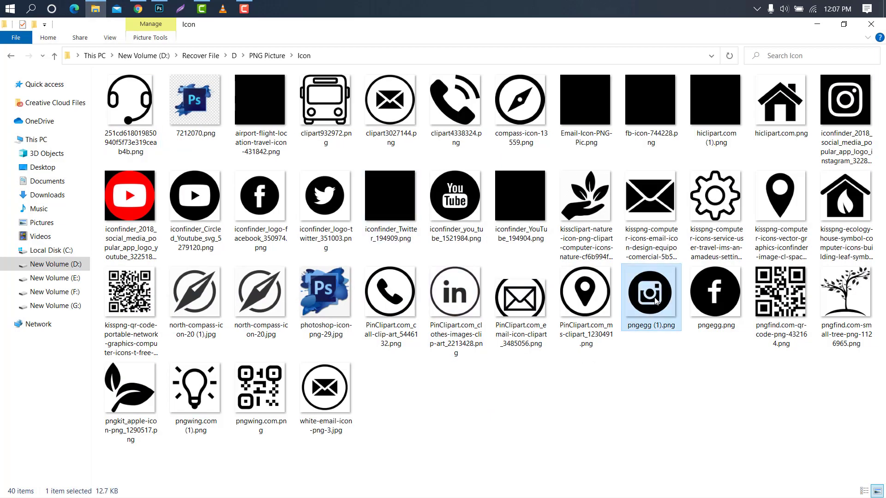
{"action": "left_click", "coordinate": [259, 196]}
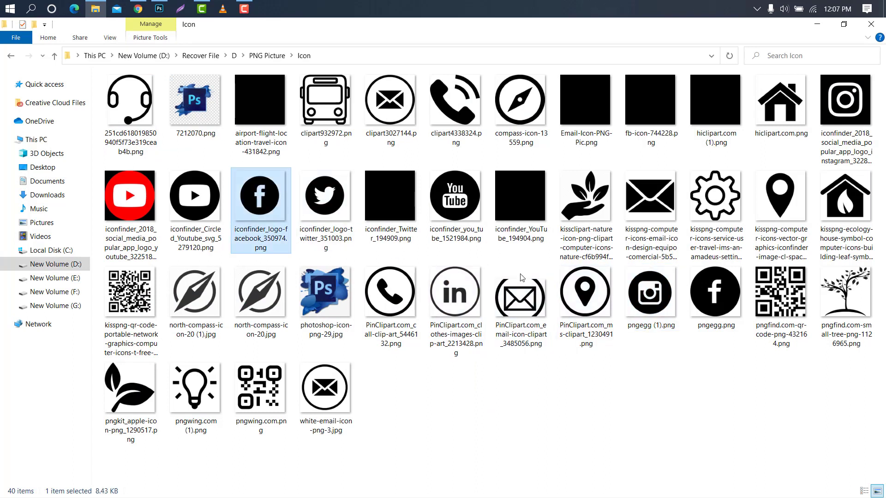
{"action": "left_click", "coordinate": [649, 295], "text": "ctrl"}
{"action": "left_click", "coordinate": [313, 205], "text": "ctrl"}
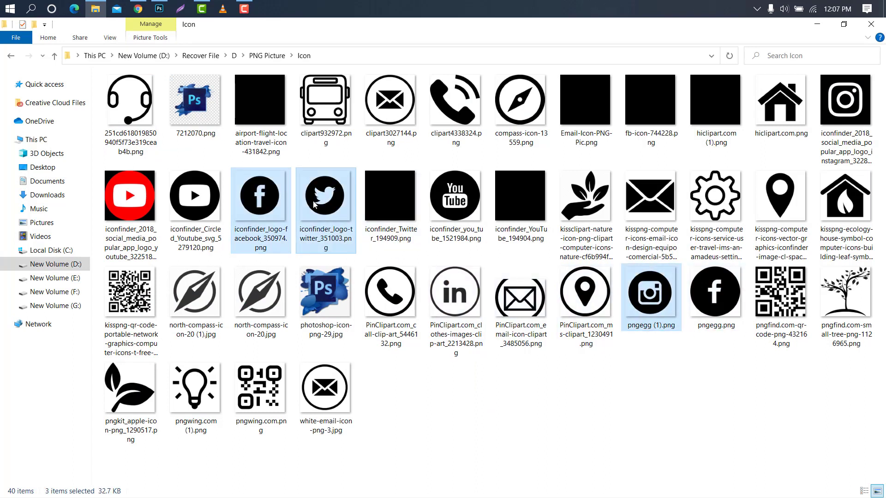
{"action": "left_click", "coordinate": [212, 202], "text": "ctrl"}
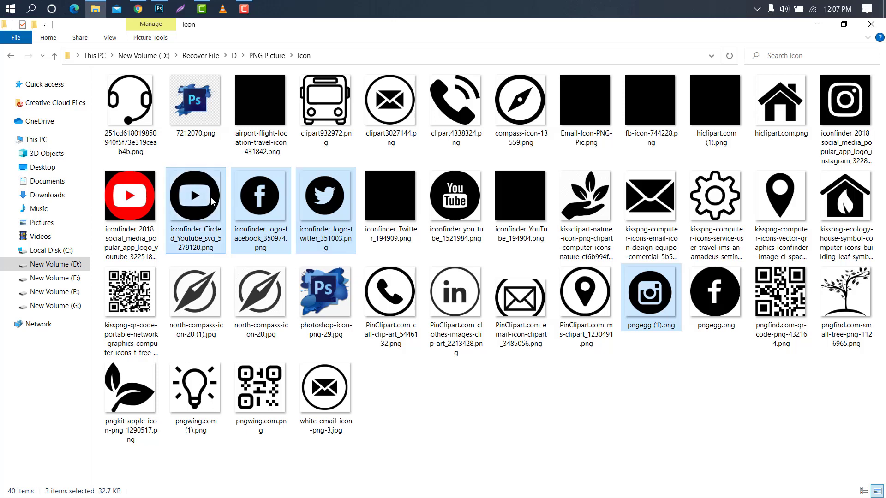
Drop the icon files onto the brochure and shrink the YouTube icon below the paragraph.
{"action": "left_click", "coordinate": [159, 9]}
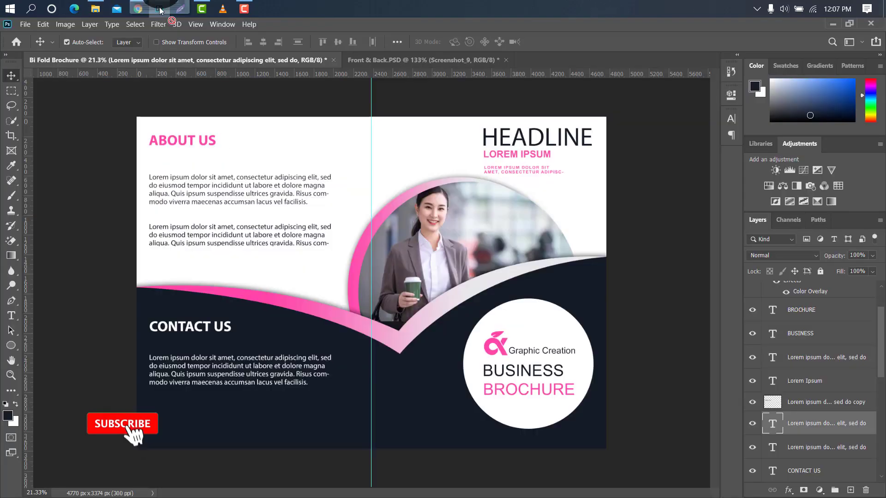
{"action": "left_click_drag", "start_coordinate": [249, 393], "coordinate": [249, 393]}
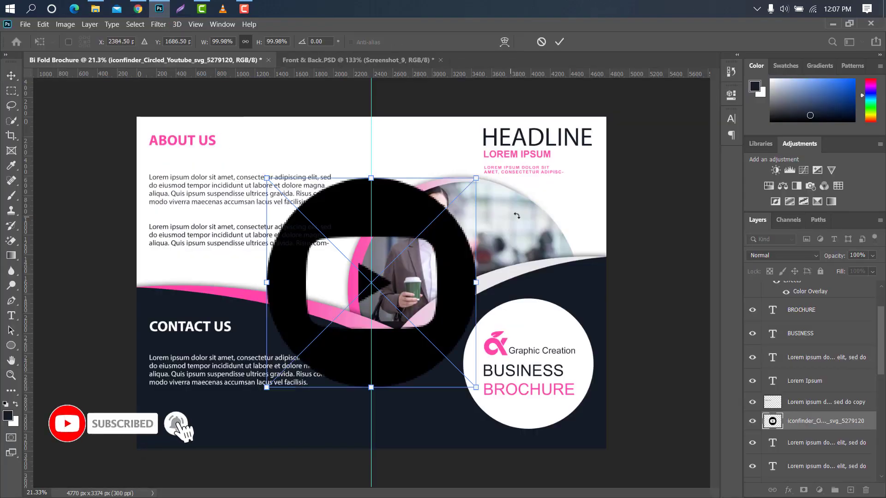
{"action": "mouse_move", "coordinate": [477, 173]}
{"action": "left_mouse_down"}
{"action": "mouse_move", "coordinate": [282, 391]}
{"action": "mouse_move", "coordinate": [186, 418]}
{"action": "mouse_move", "coordinate": [196, 408]}
{"action": "left_mouse_up"}
{"action": "left_click", "coordinate": [560, 41]}
Size the Facebook icon to match YouTube and place it alongside.
{"action": "left_click_drag", "start_coordinate": [370, 282], "coordinate": [371, 283]}
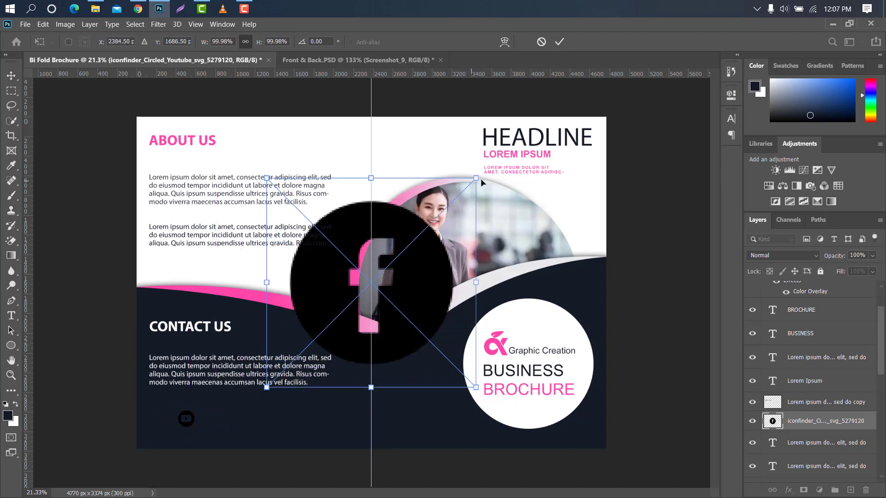
{"action": "mouse_move", "coordinate": [479, 175]}
{"action": "left_mouse_down"}
{"action": "mouse_move", "coordinate": [283, 371]}
{"action": "mouse_move", "coordinate": [222, 418]}
{"action": "left_mouse_up"}
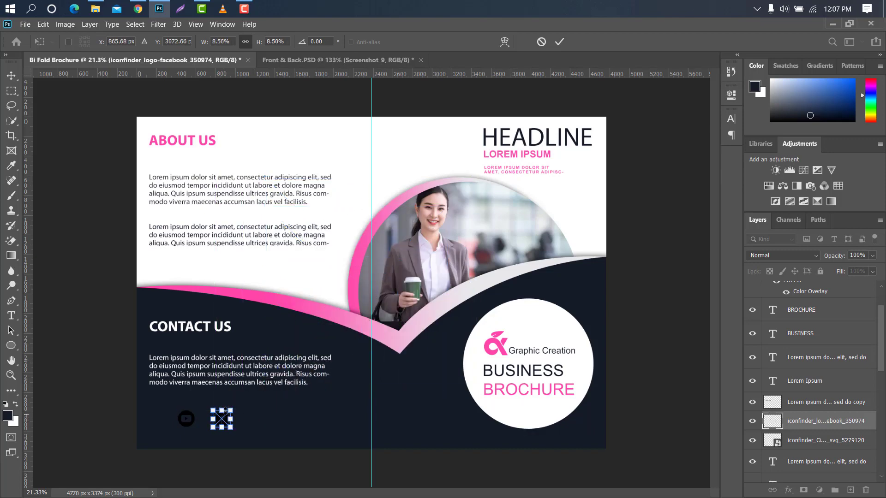
{"action": "scroll", "coordinate": [283, 355], "scroll_direction": "up", "scroll_amount": 3, "text": "alt"}
{"action": "scroll", "coordinate": [303, 308], "scroll_direction": "down", "scroll_amount": 3}
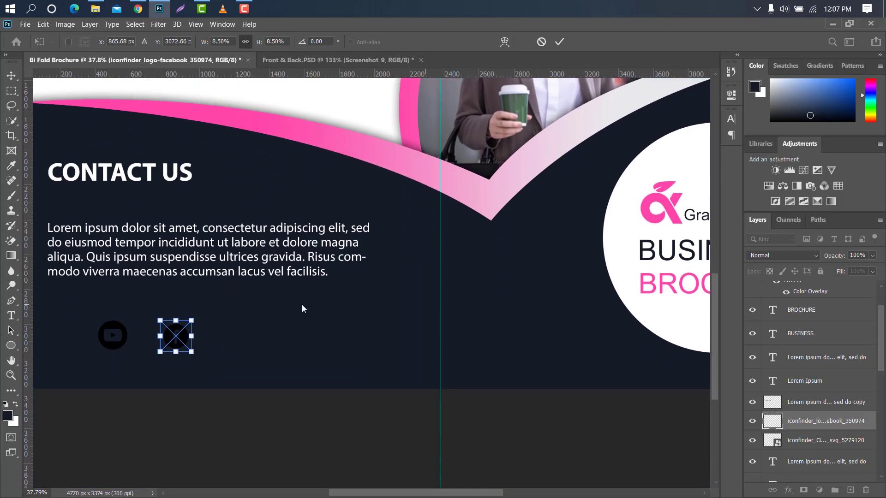
{"action": "left_click_drag", "start_coordinate": [181, 319], "coordinate": [179, 315]}
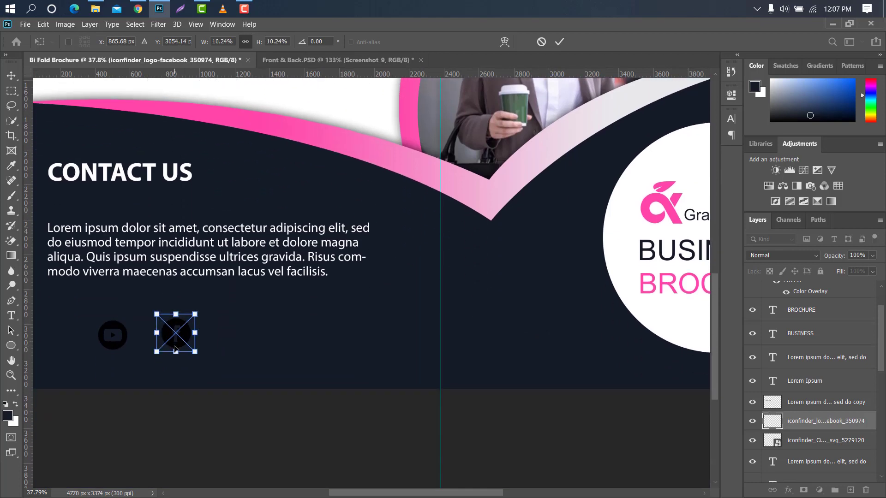
{"action": "left_click", "coordinate": [559, 42]}
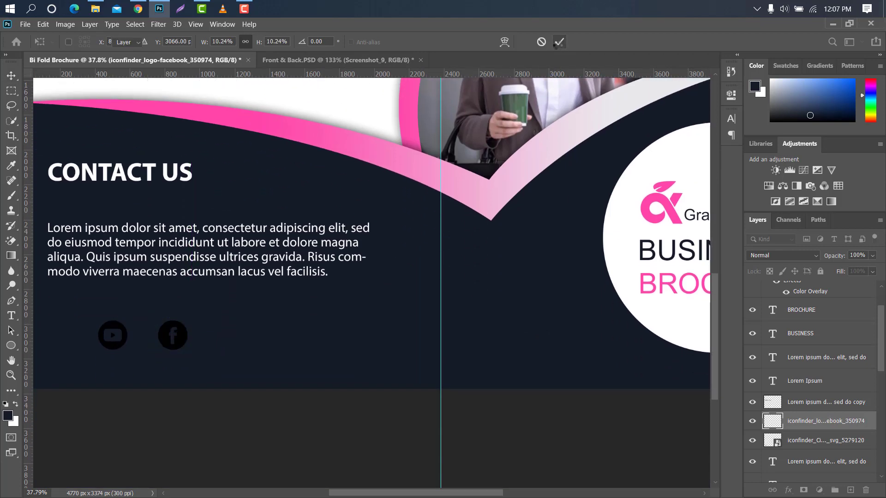
Shrink the Twitter and Instagram icons into the row beside Facebook.
{"action": "mouse_move", "coordinate": [557, 233]}
{"action": "left_mouse_down"}
{"action": "mouse_move", "coordinate": [224, 233]}
{"action": "mouse_move", "coordinate": [227, 332]}
{"action": "left_mouse_up"}
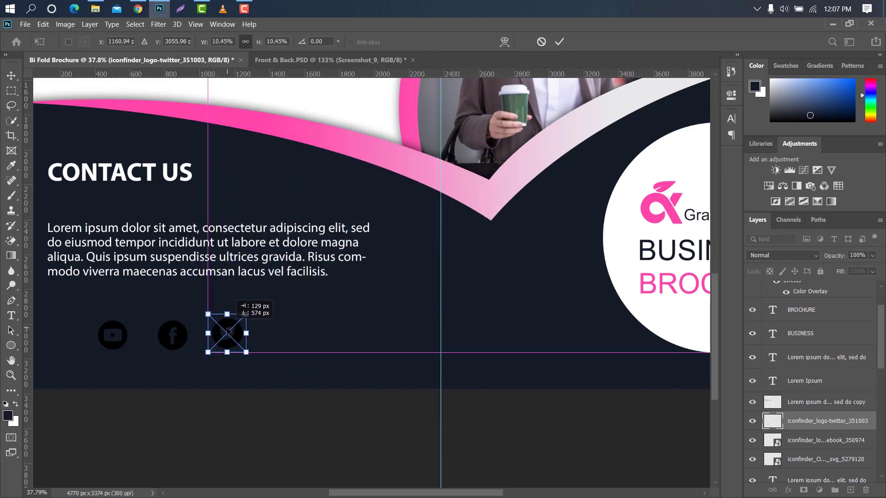
{"action": "left_click", "coordinate": [559, 42]}
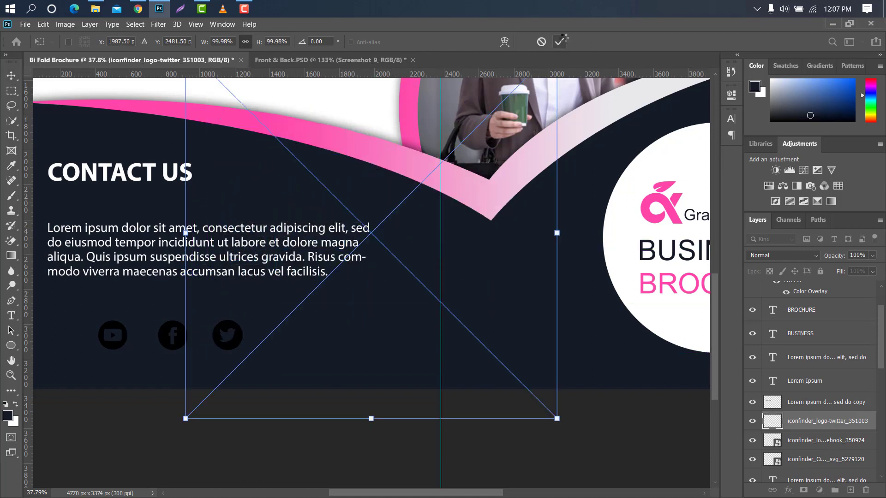
{"action": "mouse_move", "coordinate": [557, 233]}
{"action": "left_mouse_down"}
{"action": "mouse_move", "coordinate": [222, 236]}
{"action": "mouse_move", "coordinate": [290, 339]}
{"action": "left_mouse_up"}
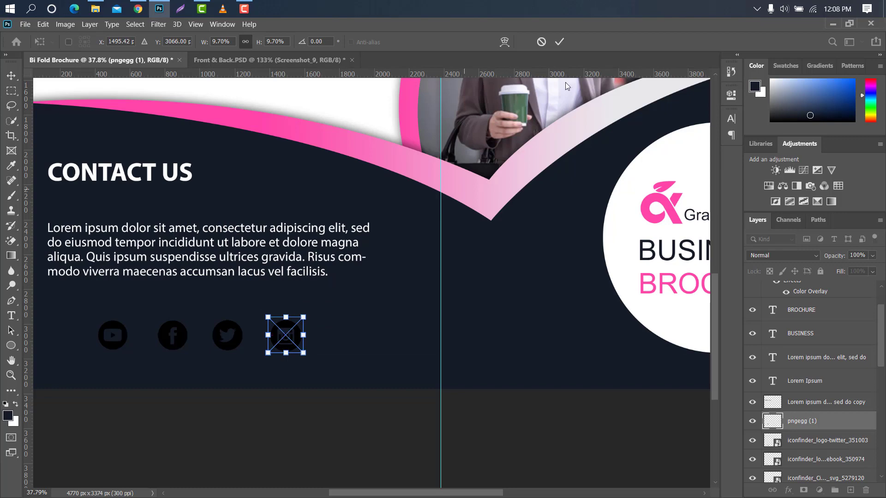
Space the YouTube, Facebook, Twitter and Instagram icons evenly in one row.
{"action": "left_click", "coordinate": [558, 42]}
{"action": "scroll", "coordinate": [227, 277], "scroll_direction": "up", "scroll_amount": 1}
{"action": "left_click_drag", "start_coordinate": [225, 278], "coordinate": [211, 277]}
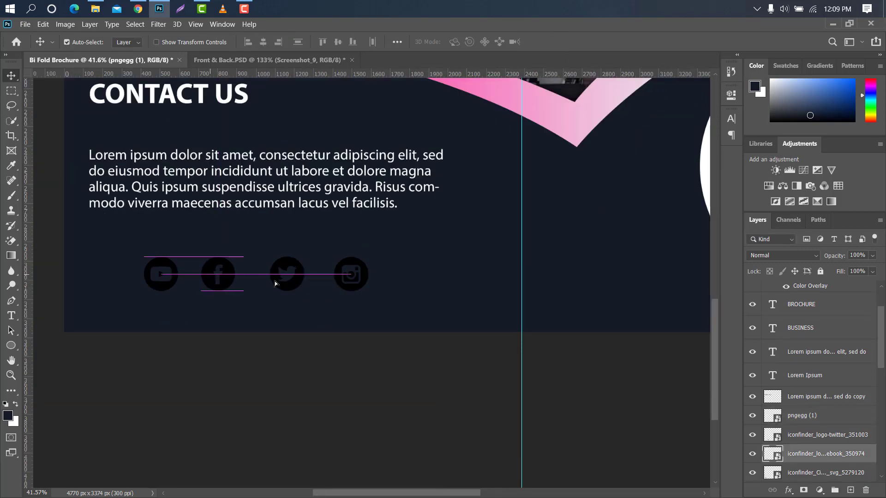
{"action": "left_click_drag", "start_coordinate": [293, 277], "coordinate": [284, 277]}
{"action": "left_click", "coordinate": [336, 276]}
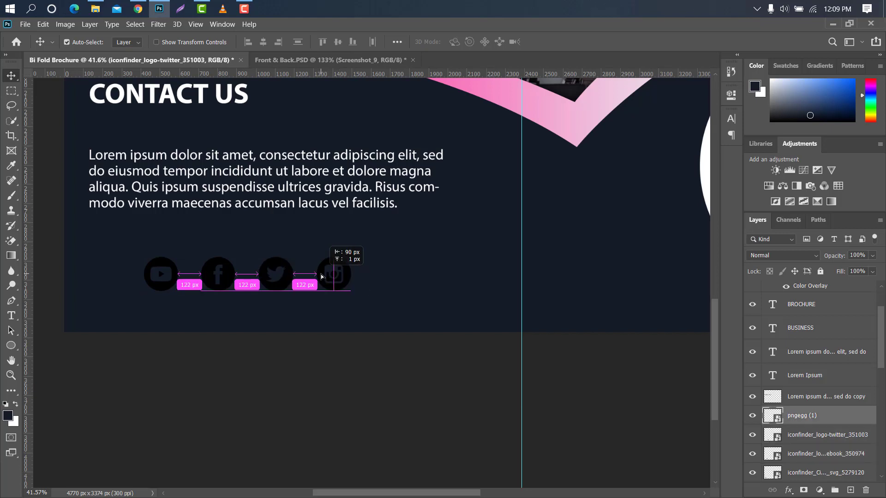
{"action": "left_click_drag", "start_coordinate": [321, 274], "coordinate": [320, 274]}
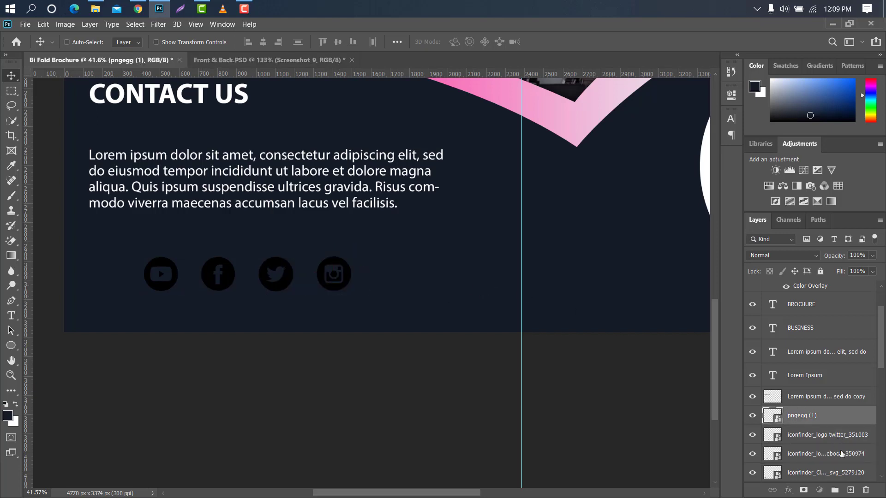
Group the four icons as Group 1, shrink to about 69% and centre under the paragraph.
{"action": "left_click", "coordinate": [840, 453], "text": "ctrl"}
{"action": "left_click", "coordinate": [835, 475], "text": "ctrl"}
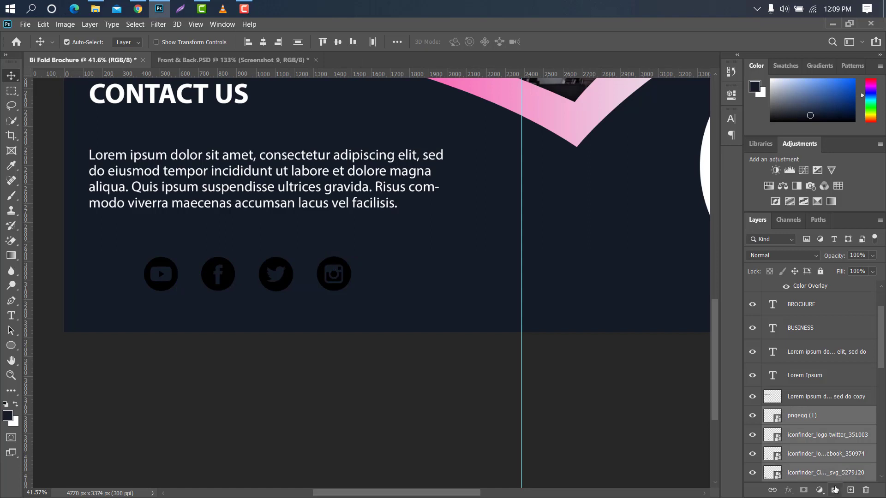
{"action": "left_click", "coordinate": [836, 490]}
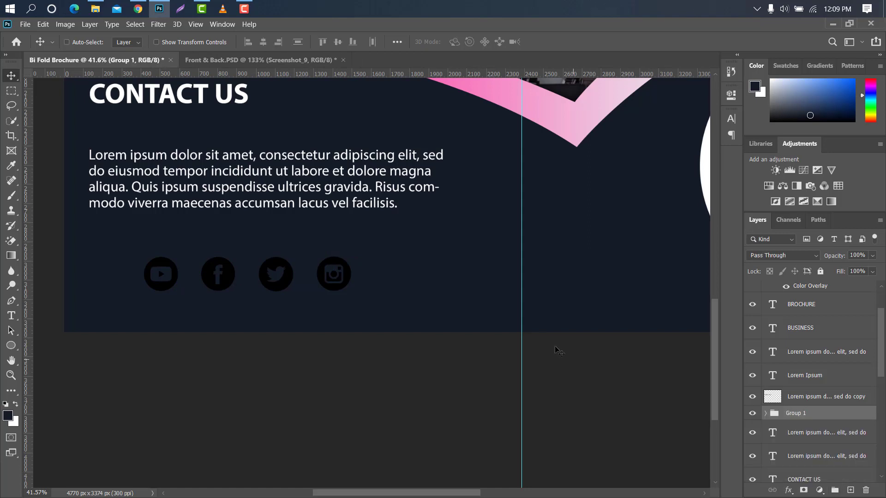
{"action": "key", "text": "ctrl+t"}
{"action": "left_click_drag", "start_coordinate": [350, 256], "coordinate": [293, 261]}
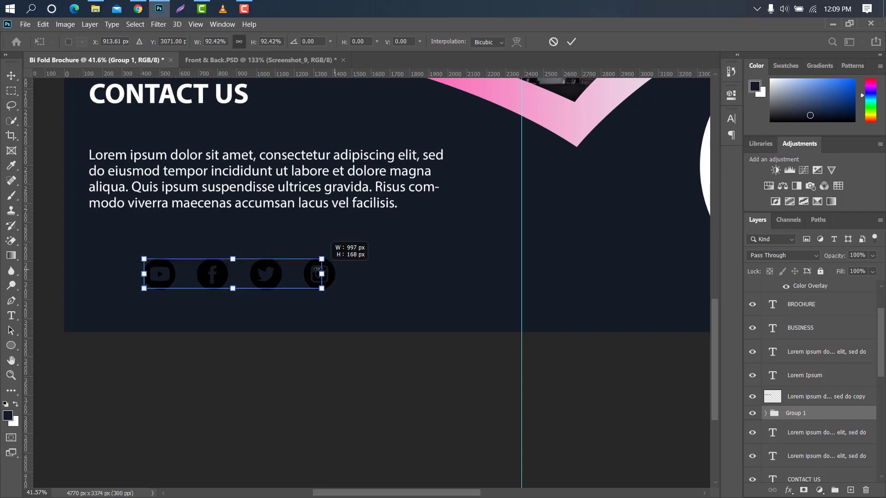
{"action": "key", "text": "ctrl+0"}
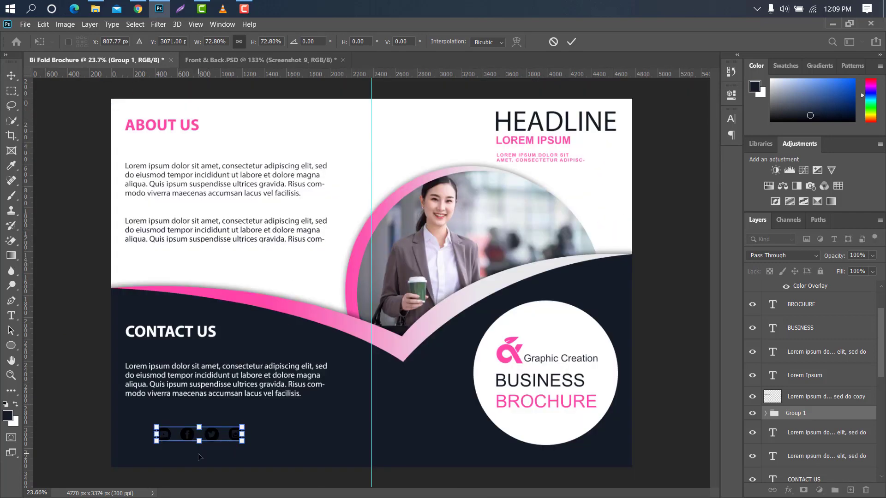
{"action": "left_click_drag", "start_coordinate": [212, 436], "coordinate": [253, 439]}
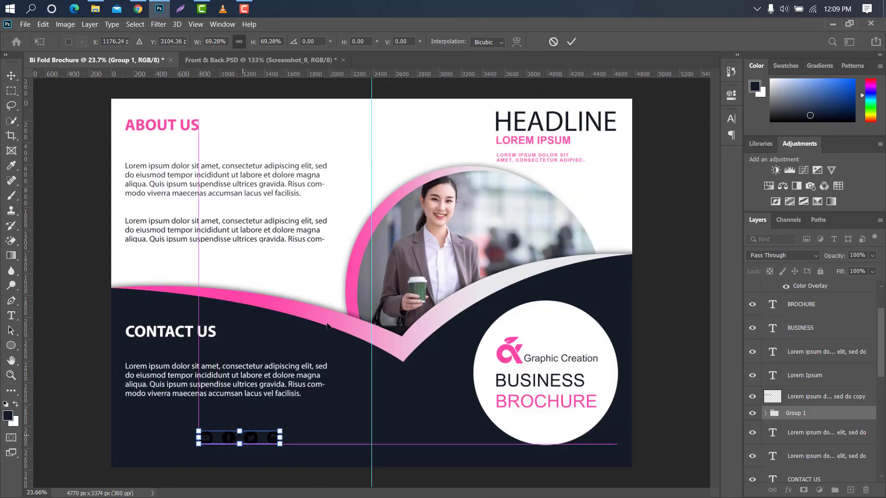
{"action": "left_click", "coordinate": [572, 42]}
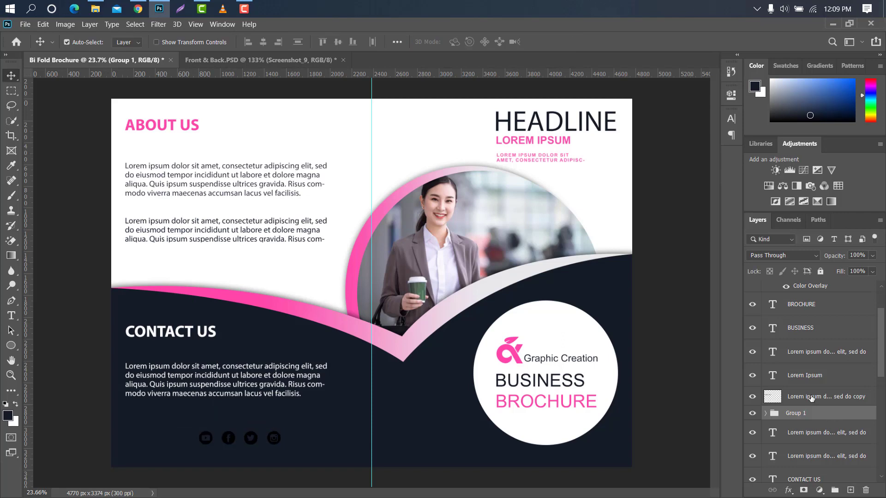
Give Group 1 a pink Color Overlay, then bring up the Front and Back.psd mockup.
{"action": "double_click", "coordinate": [590, 350]}
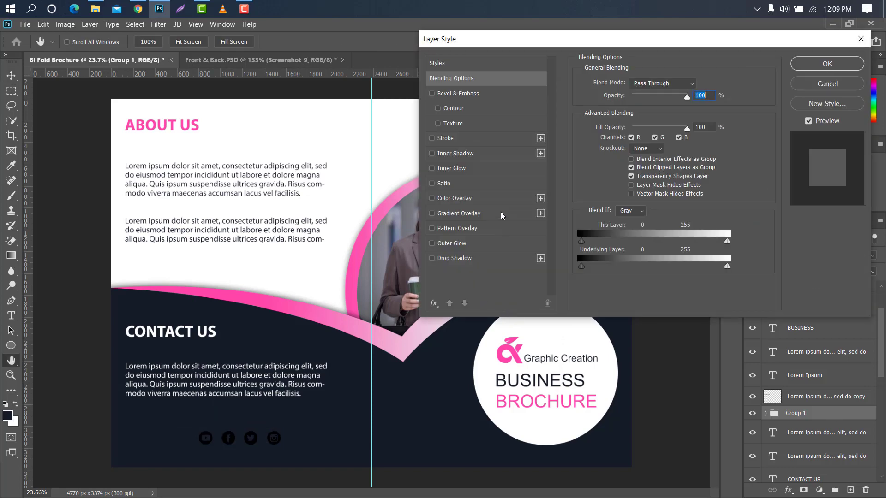
{"action": "left_click", "coordinate": [505, 198]}
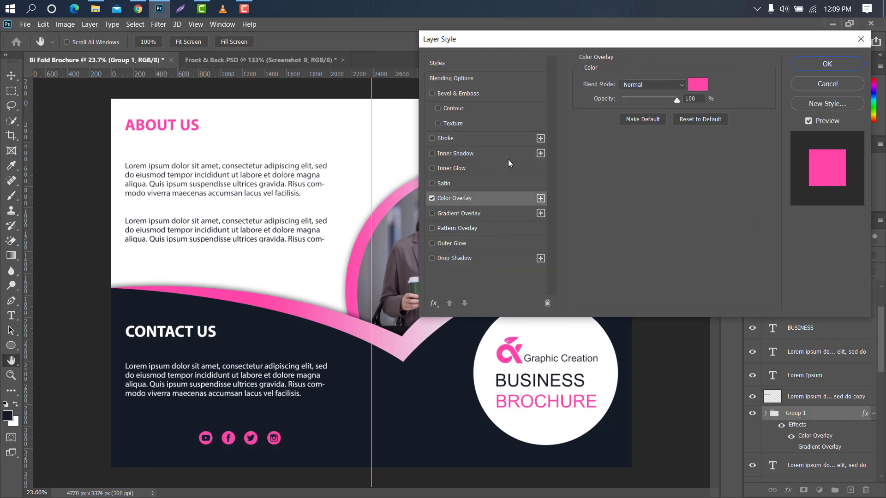
{"action": "left_click", "coordinate": [826, 64]}
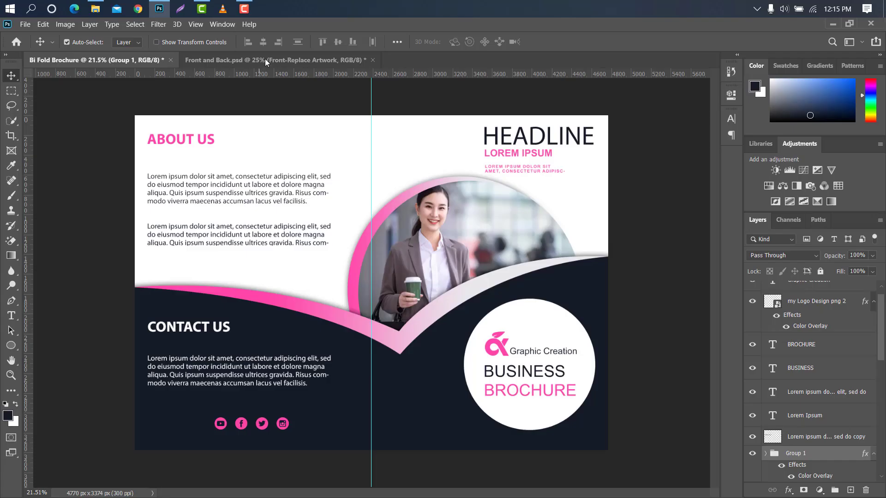
{"action": "left_click", "coordinate": [265, 59]}
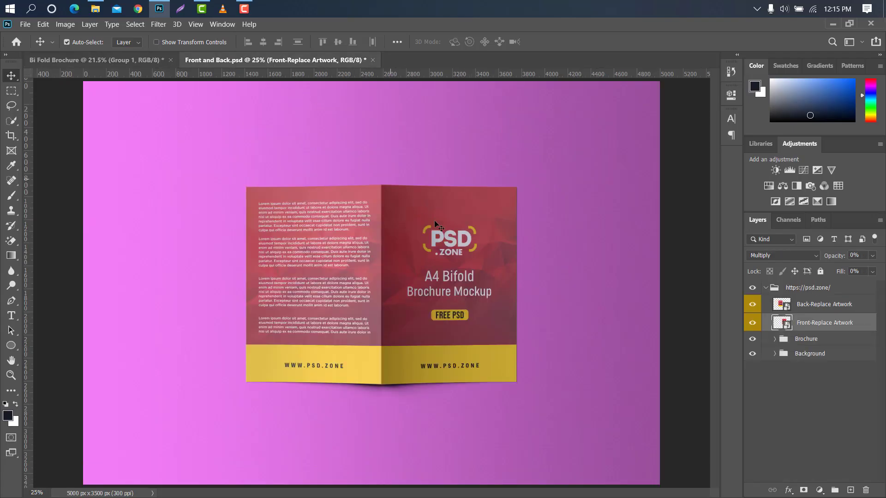
Open the front smart object, stamp the visible brochure and copy its right half to a layer.
{"action": "double_click", "coordinate": [785, 323]}
{"action": "left_click", "coordinate": [73, 64]}
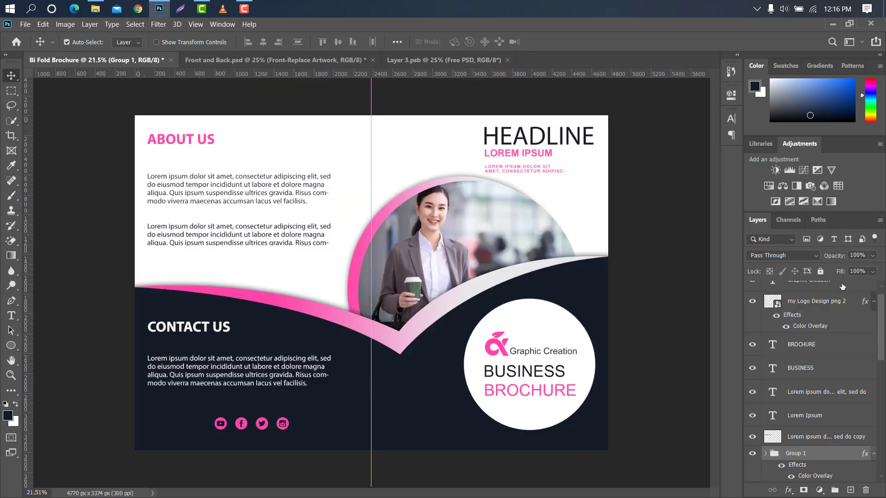
{"action": "left_click", "coordinate": [842, 286]}
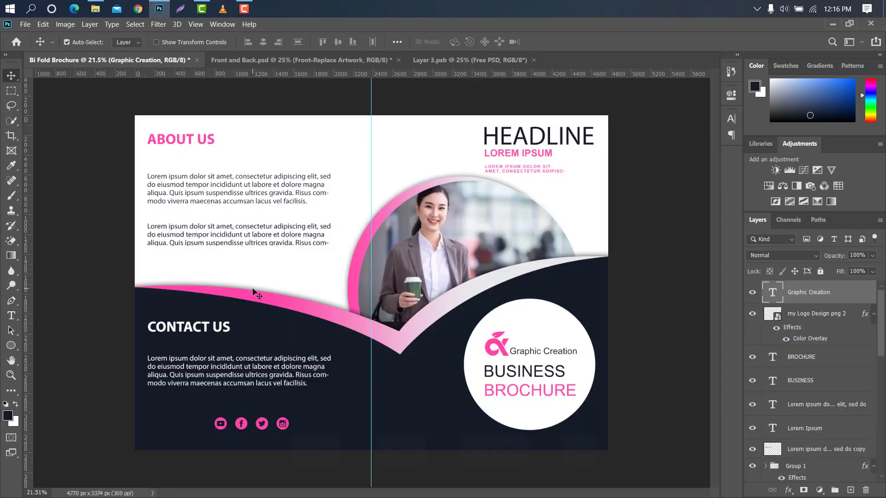
{"action": "key", "text": "ctrl+alt+shift+e"}
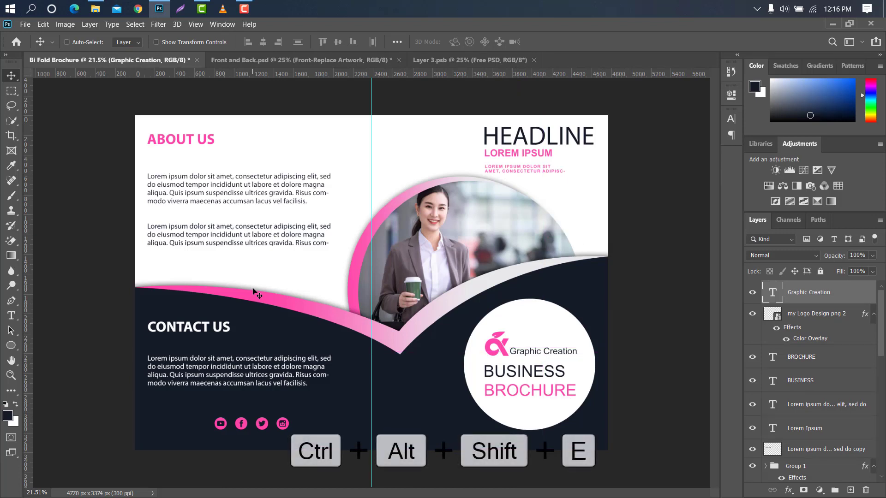
{"action": "left_click", "coordinate": [11, 91]}
{"action": "mouse_move", "coordinate": [612, 110]}
{"action": "left_mouse_down"}
{"action": "mouse_move", "coordinate": [361, 465]}
{"action": "mouse_move", "coordinate": [371, 467]}
{"action": "left_mouse_up"}
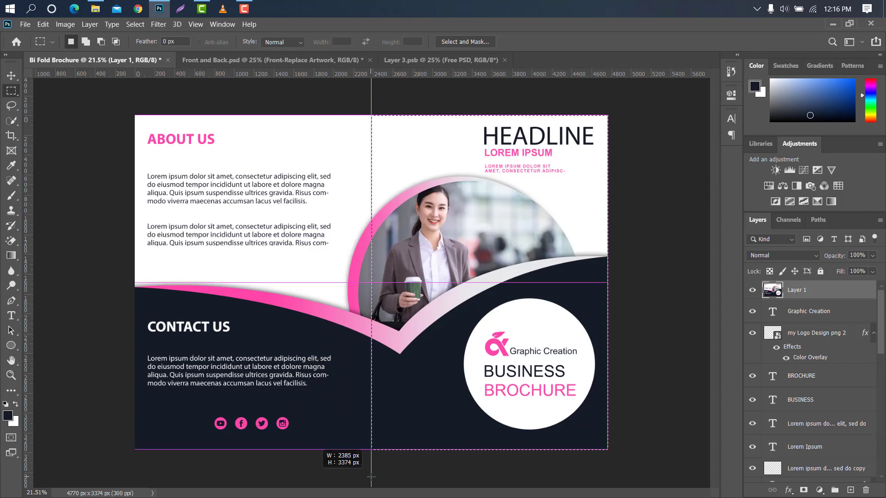
{"action": "right_click", "coordinate": [469, 220]}
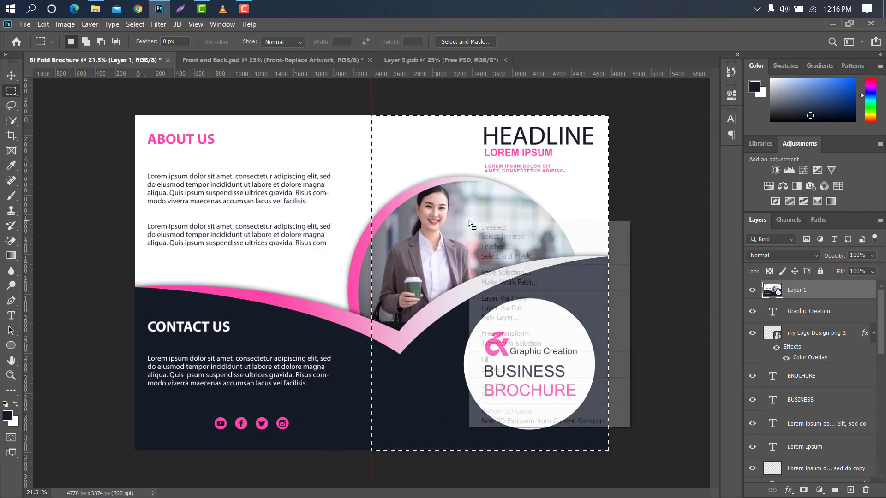
{"action": "left_click", "coordinate": [537, 302]}
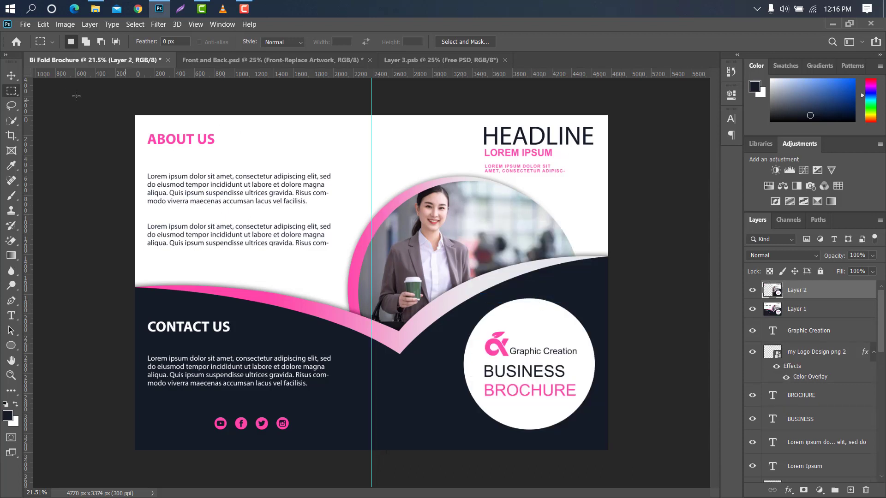
Drag the right-half panel into the front artwork, then save and close it.
{"action": "key", "text": "v"}
{"action": "mouse_move", "coordinate": [564, 241]}
{"action": "left_mouse_down"}
{"action": "mouse_move", "coordinate": [465, 60]}
{"action": "mouse_move", "coordinate": [413, 234]}
{"action": "left_mouse_up"}
{"action": "left_click", "coordinate": [500, 228]}
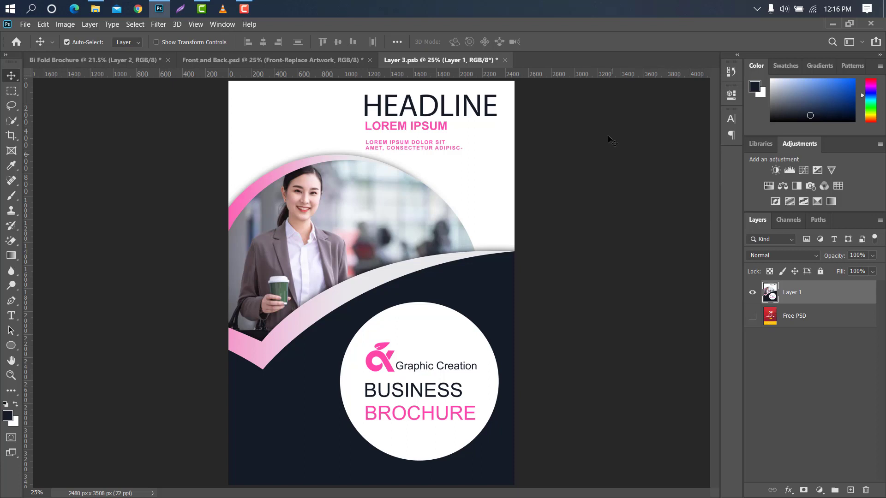
{"action": "left_click", "coordinate": [505, 60]}
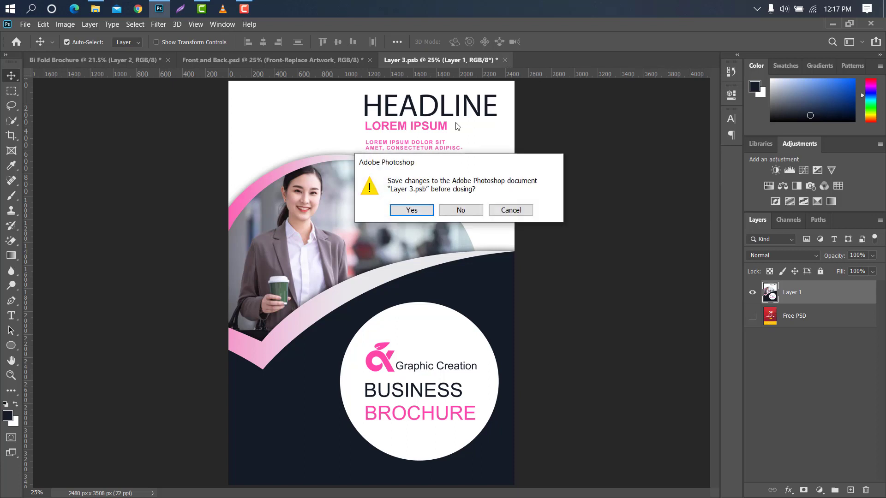
{"action": "left_click", "coordinate": [408, 208]}
{"action": "left_click", "coordinate": [793, 312]}
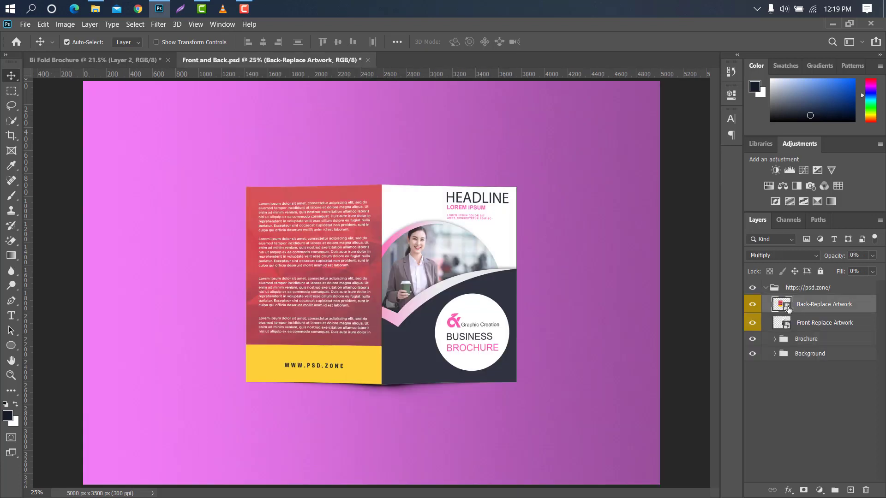
Copy the brochure's left half (ABOUT US / CONTACT US) onto its own layer via Layer Via Copy.
{"action": "double_click", "coordinate": [788, 309]}
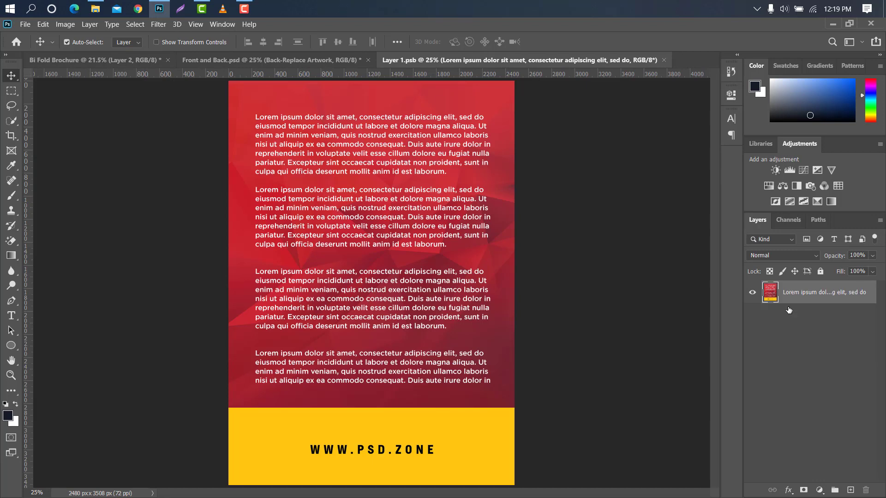
{"action": "left_click", "coordinate": [124, 59]}
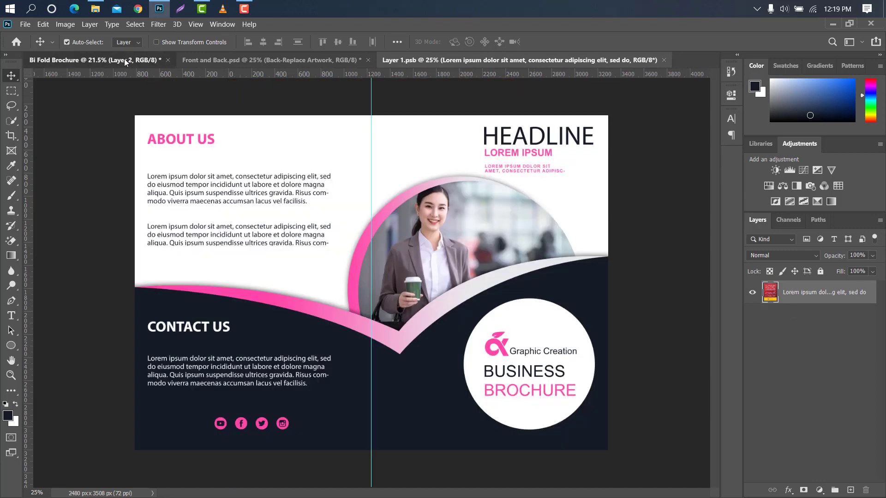
{"action": "left_click", "coordinate": [11, 91]}
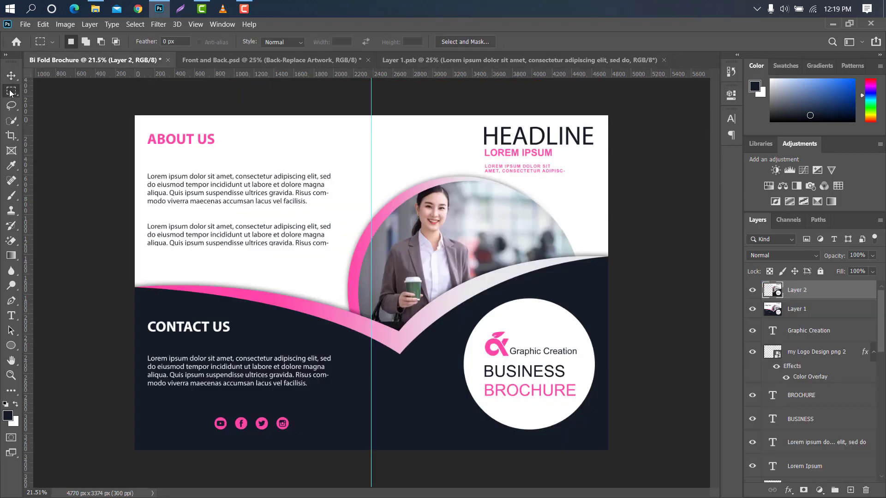
{"action": "left_click", "coordinate": [819, 314]}
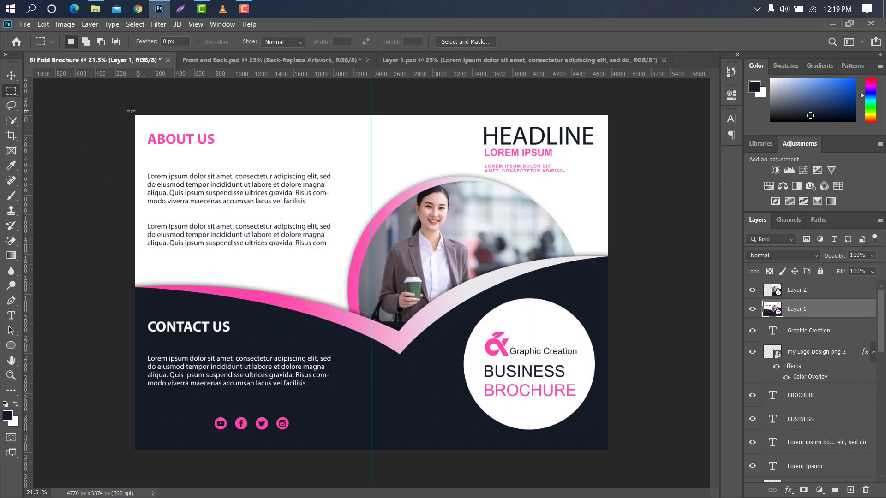
{"action": "left_click_drag", "start_coordinate": [131, 110], "coordinate": [375, 449]}
{"action": "right_click", "coordinate": [298, 259]}
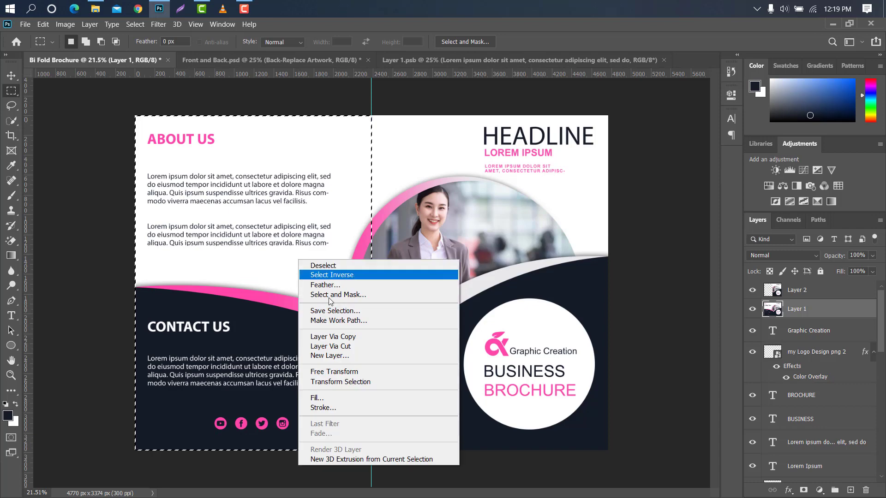
{"action": "left_click", "coordinate": [332, 337]}
Move the left-panel copy into the Back-Replace Artwork document, keeping its colour profile, then close it.
{"action": "key", "text": "v"}
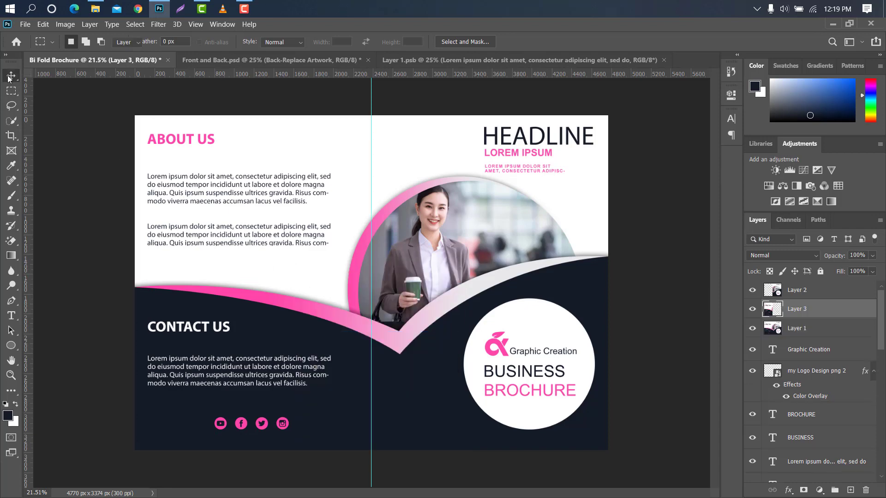
{"action": "mouse_move", "coordinate": [216, 242]}
{"action": "left_mouse_down"}
{"action": "mouse_move", "coordinate": [492, 62]}
{"action": "mouse_move", "coordinate": [396, 206]}
{"action": "left_mouse_up"}
{"action": "left_click", "coordinate": [496, 226]}
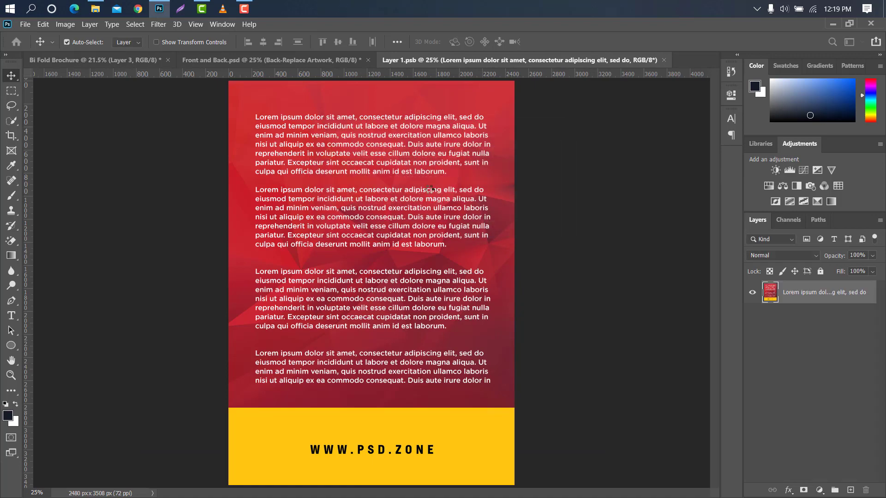
{"action": "left_click", "coordinate": [503, 60]}
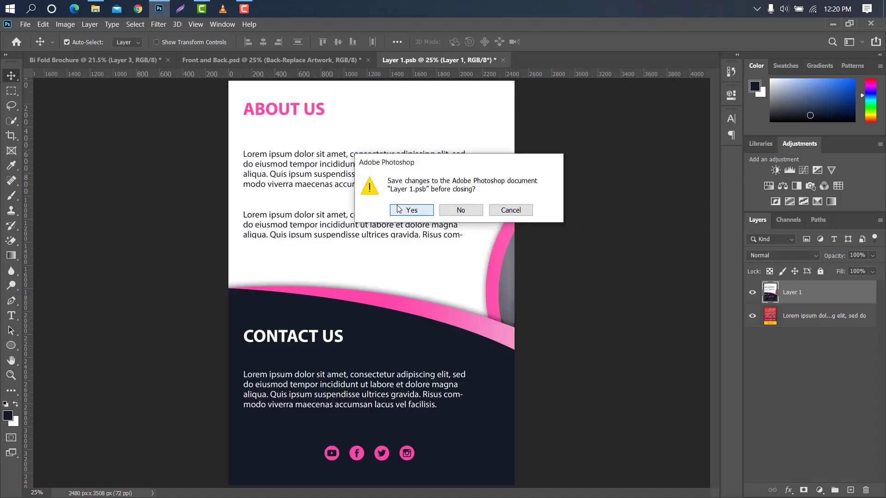